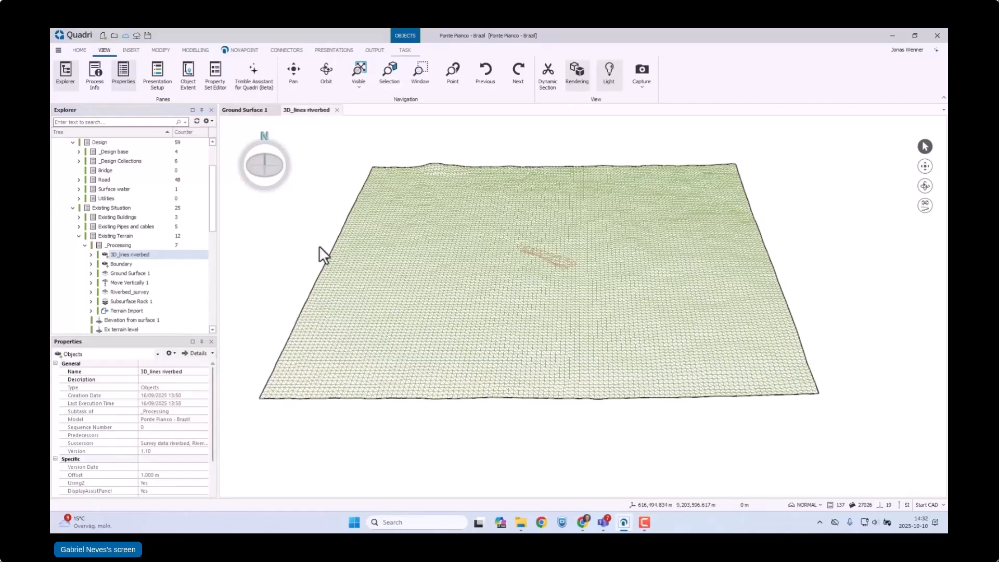
Step: Place the 3D_lines riverbed view side by side with the Ground Surface 1 view
drag(306, 108, 604, 300)
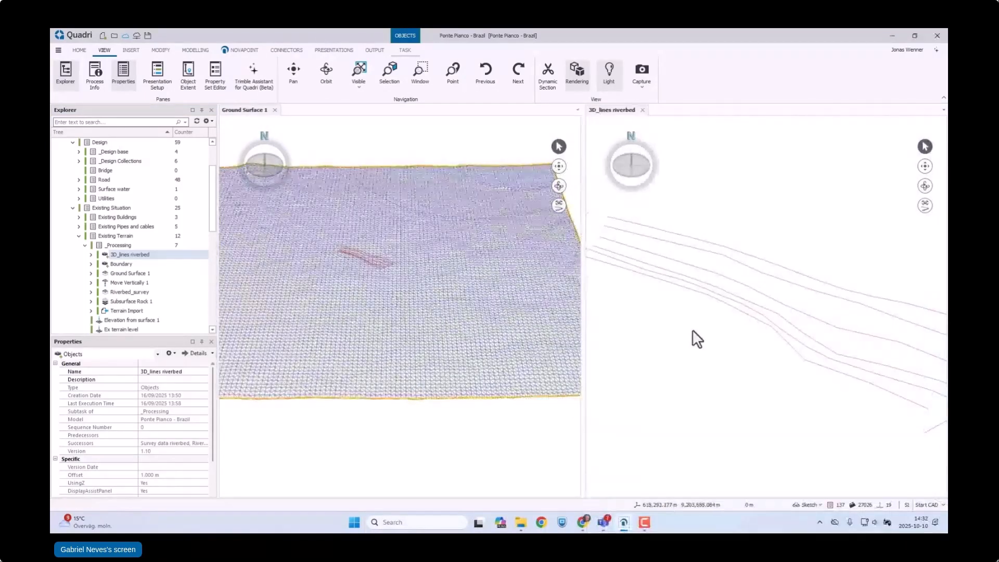
scroll(727, 336, down, 3)
click(494, 442)
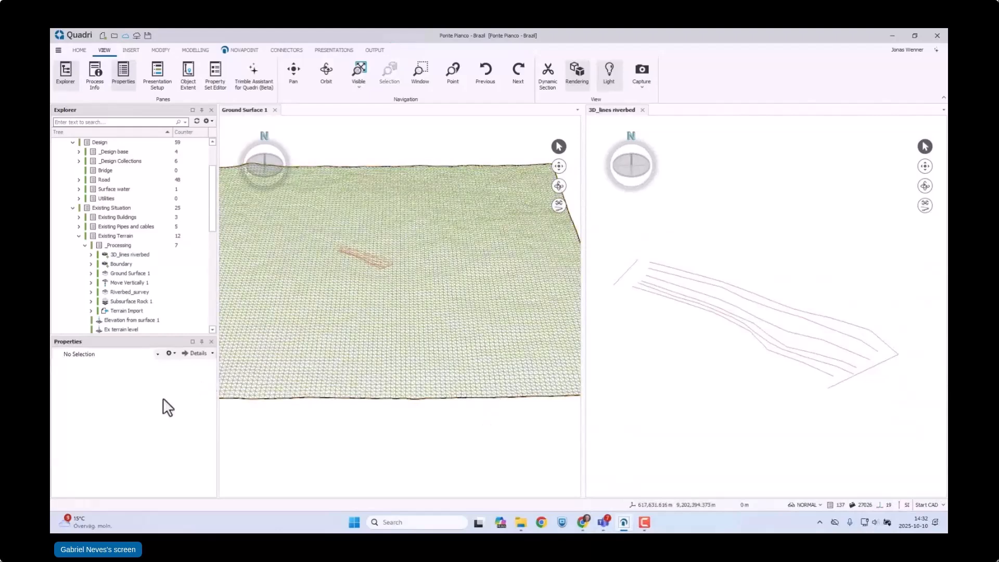
Step: Add the Riverbed_survey surface to the 3D_lines riverbed view and switch that view to the NORMAL presentation
click(130, 293)
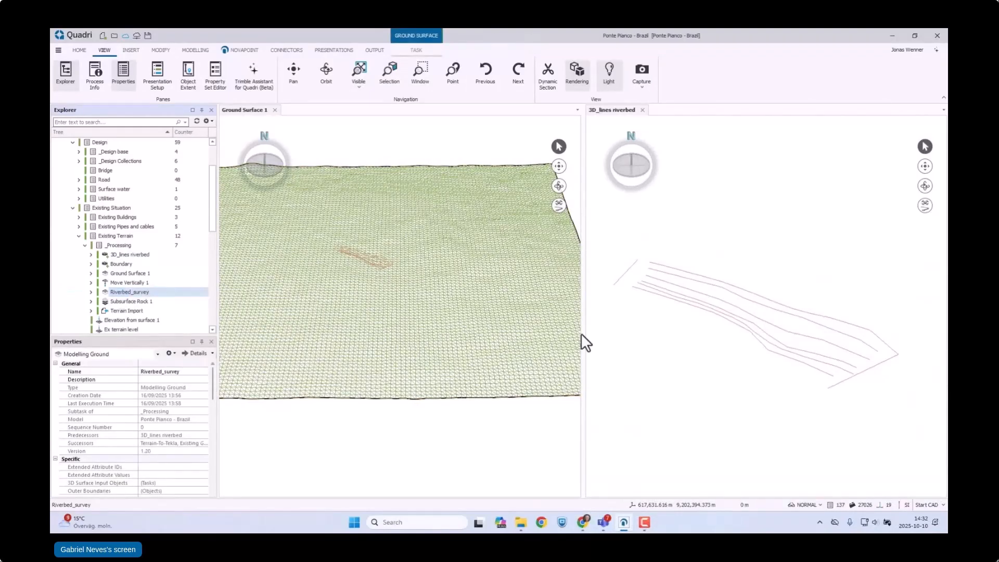
scroll(764, 355, up, 3)
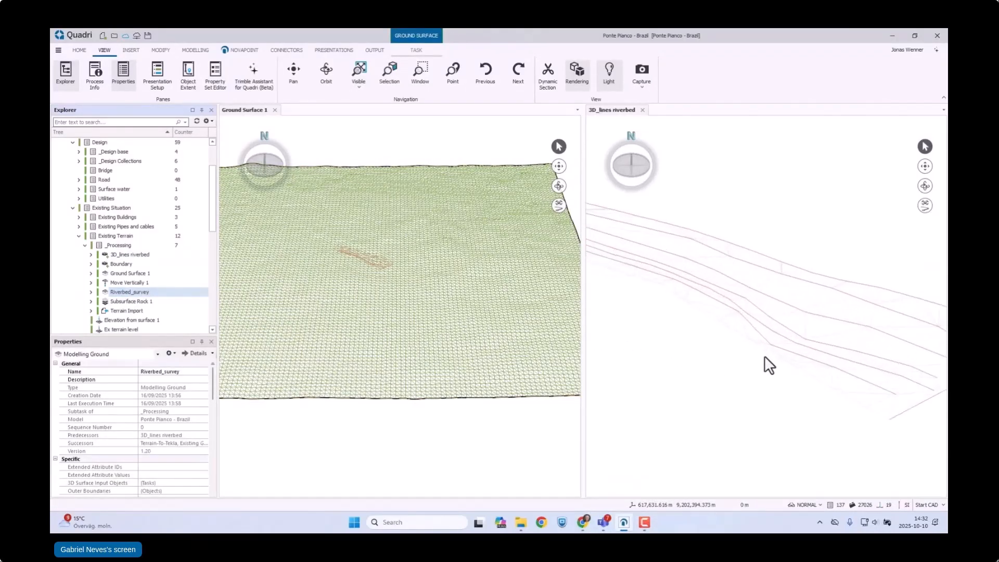
click(609, 111)
click(807, 503)
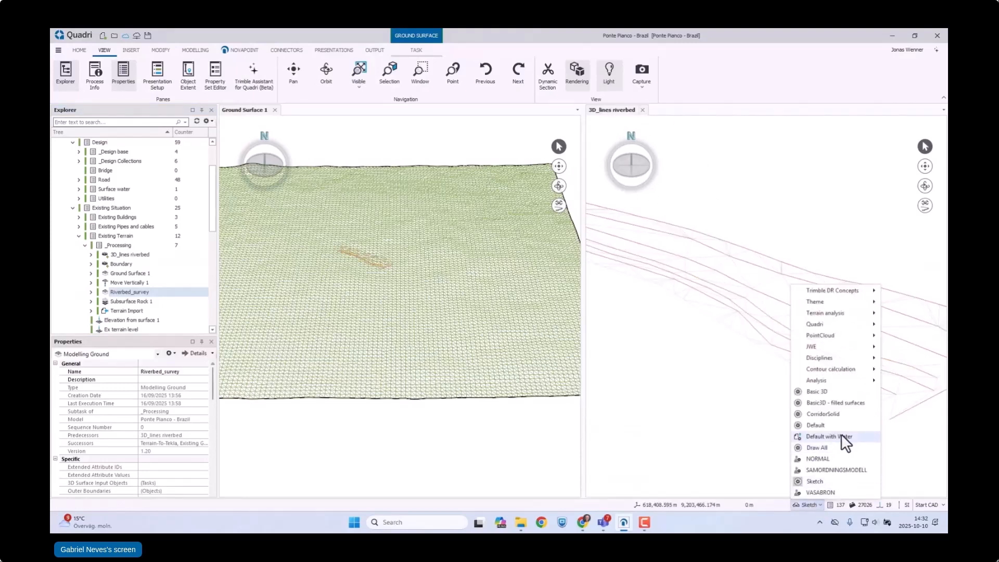
click(829, 462)
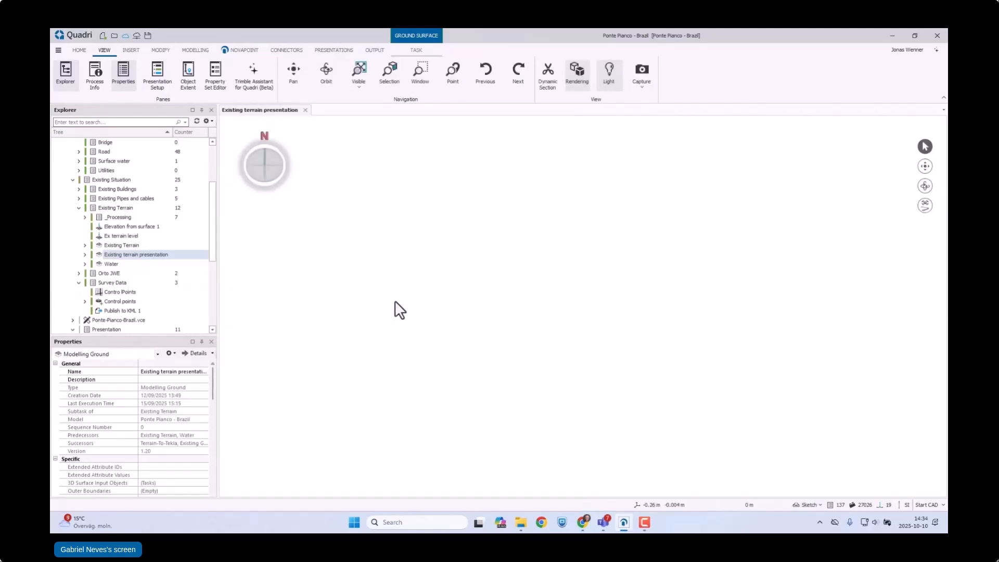
Step: Close the Existing terrain presentation view and open the Water surface in a new view
click(111, 266)
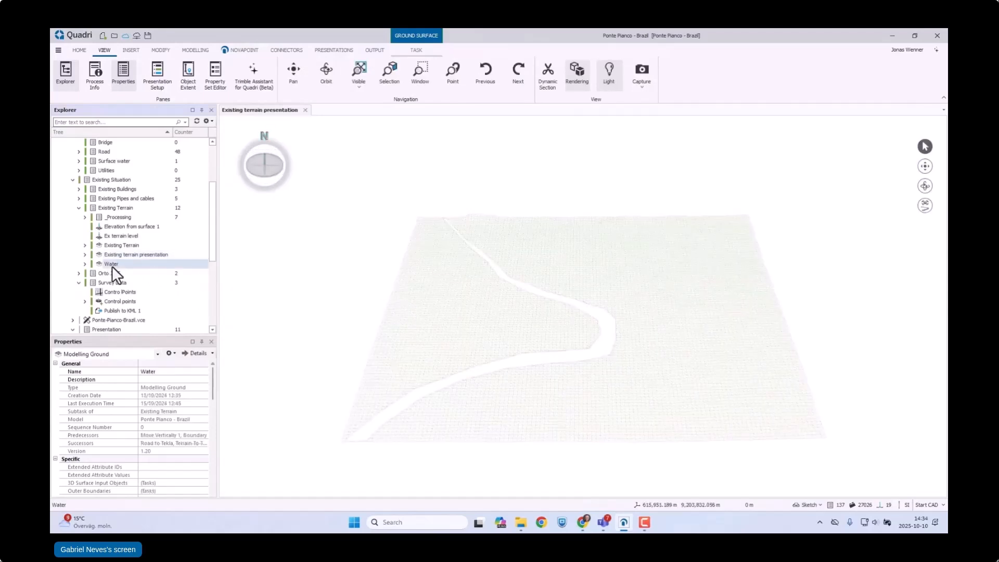
click(326, 286)
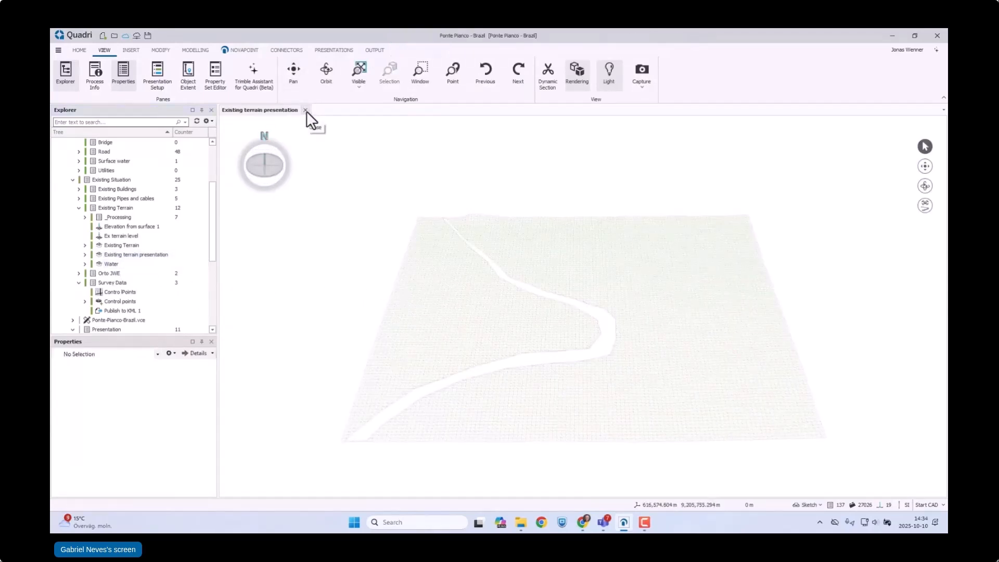
click(305, 110)
click(110, 263)
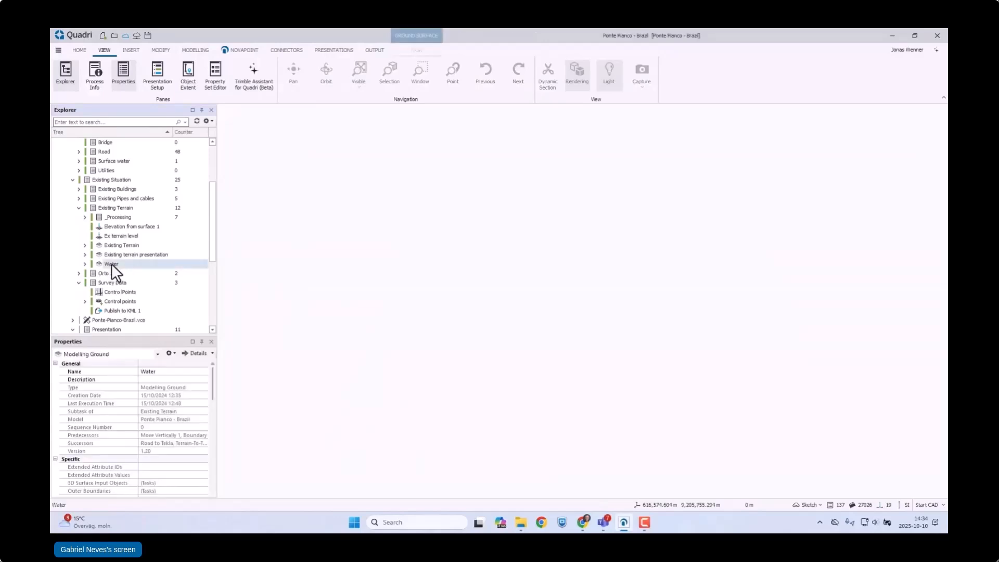
right_click(111, 263)
click(163, 375)
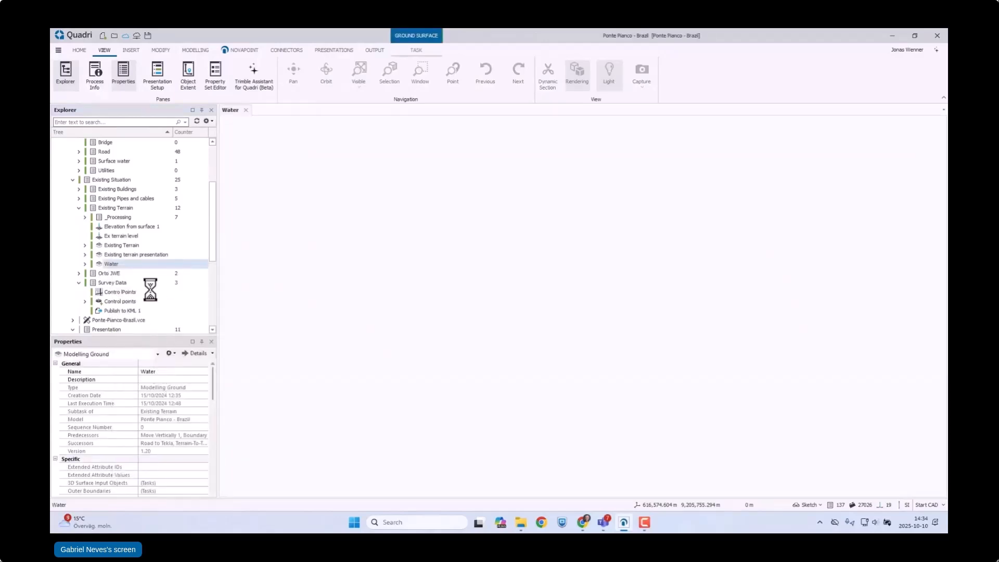
Step: Add the Existing terrain presentation surface to the Water view and switch the view to the Default presentation
click(127, 255)
drag(127, 254, 323, 259)
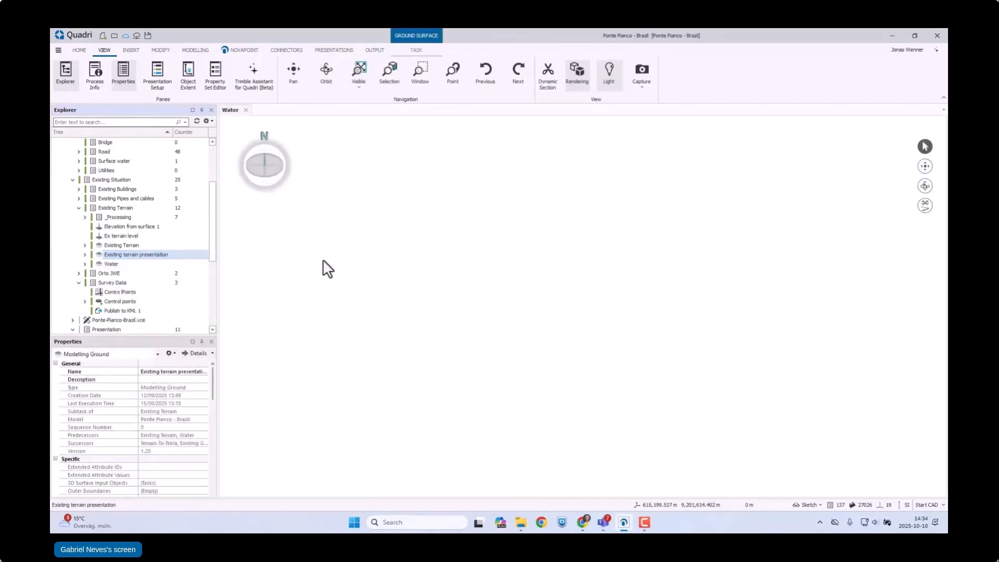
click(808, 505)
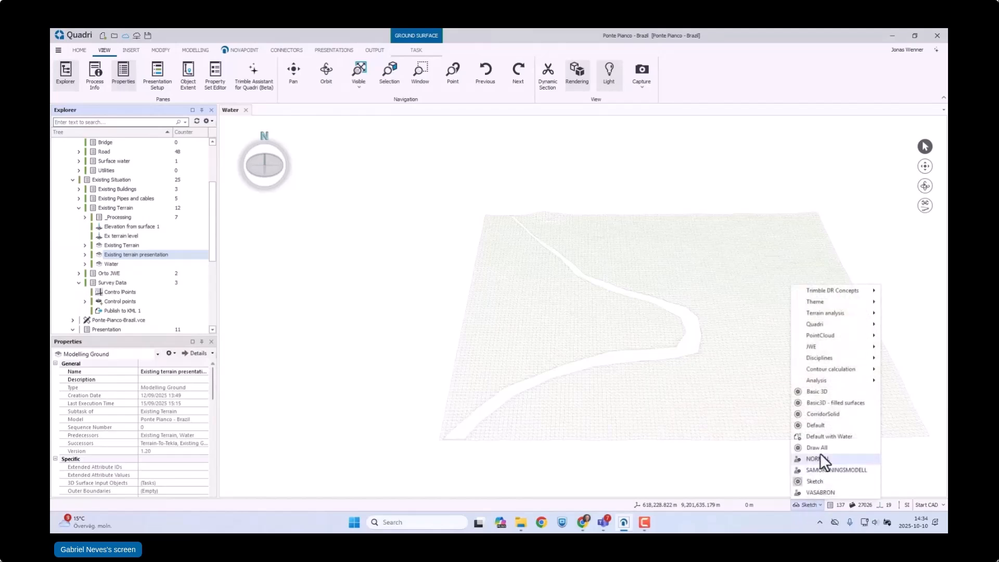
click(818, 425)
click(276, 213)
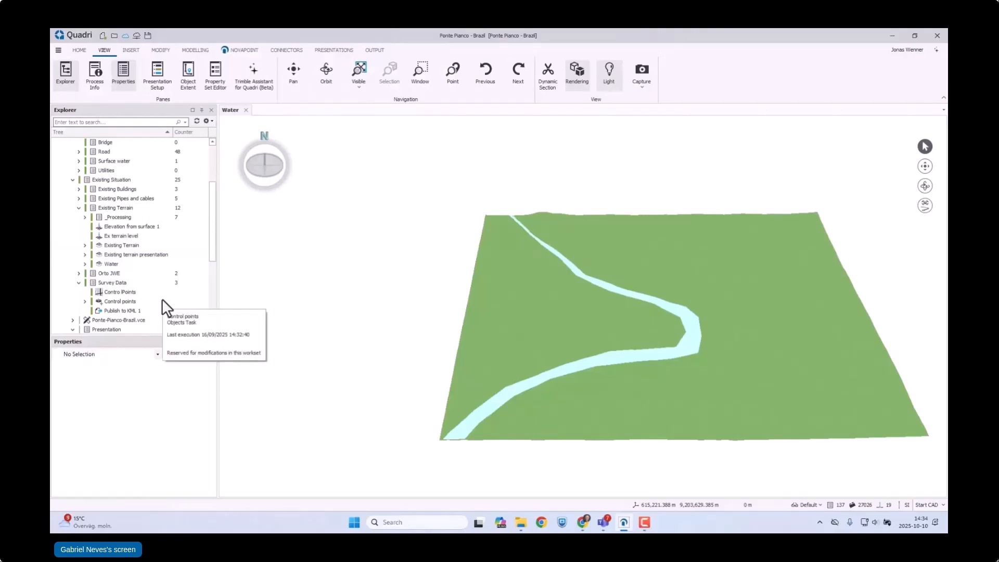
Step: Add Orthophoto Presentation JWE and the Existing Buildings group to the Water view
click(78, 273)
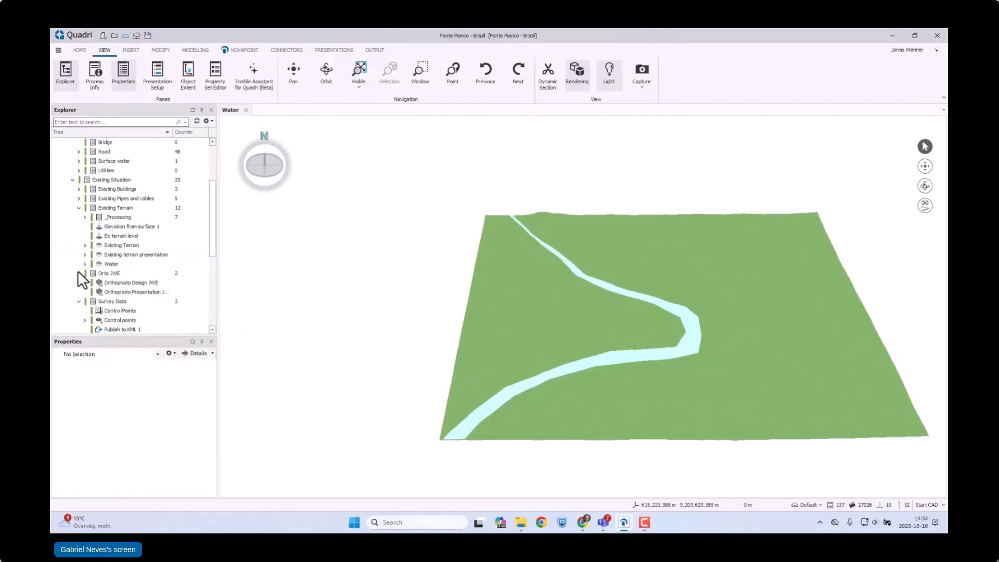
click(140, 291)
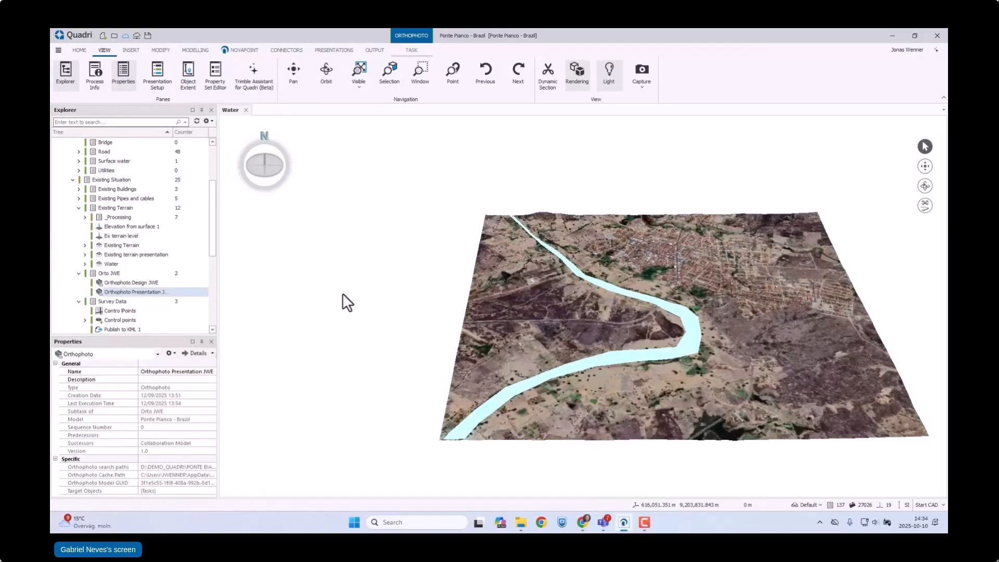
click(78, 208)
click(126, 189)
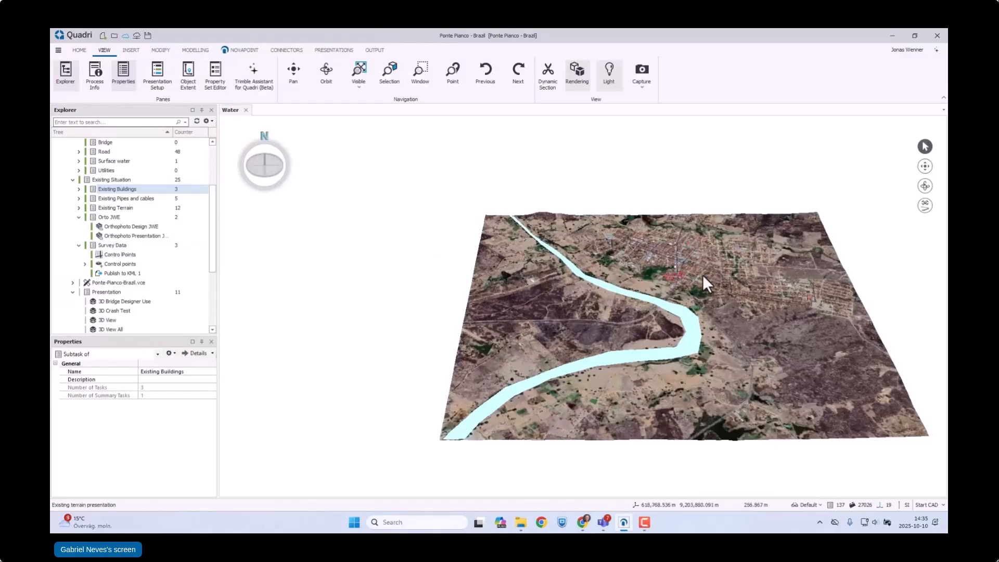
scroll(700, 277, up, 5)
scroll(650, 311, up, 4)
scroll(654, 323, down, 4)
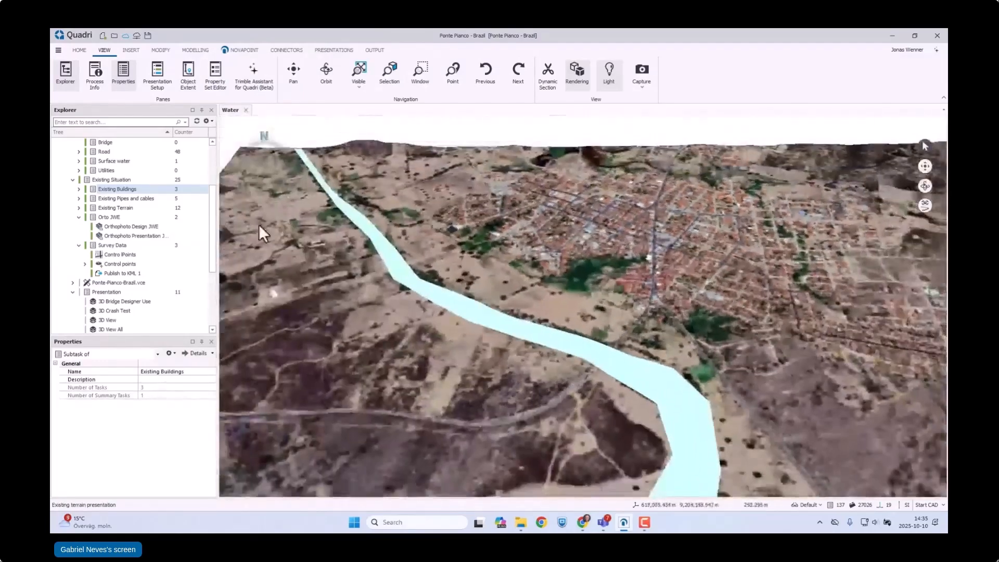
drag(148, 191, 238, 195)
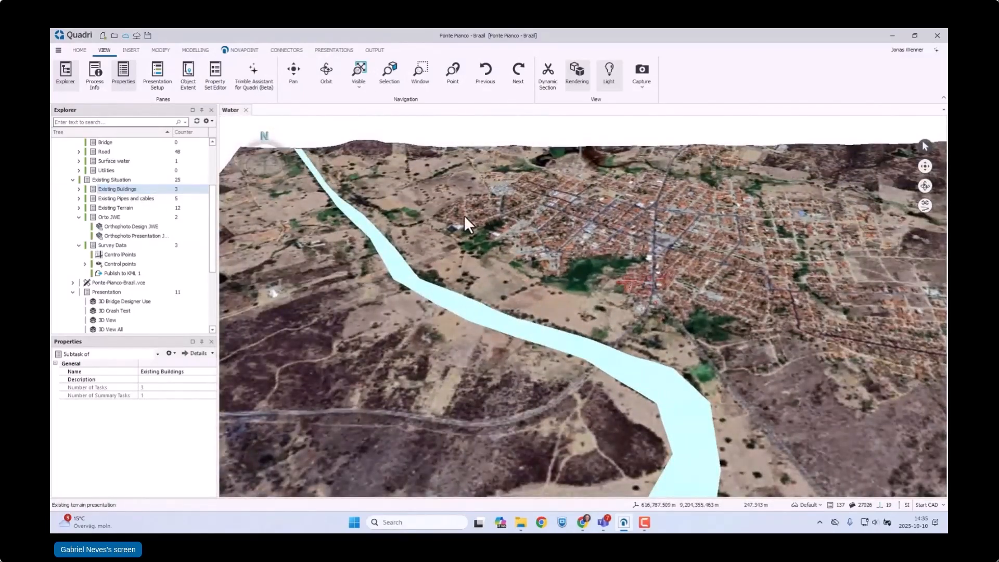
scroll(663, 281, down, 3)
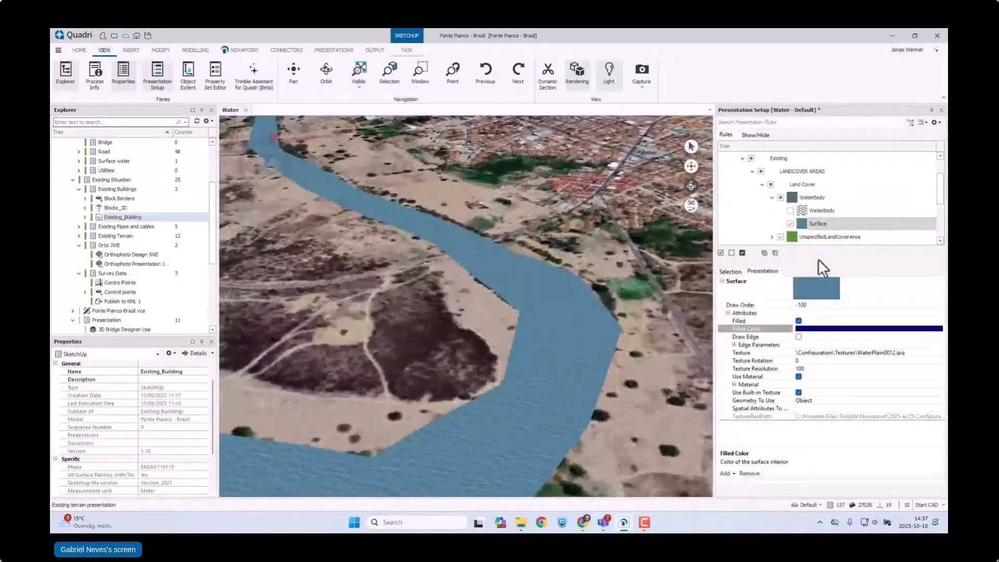
Step: Close the presentation setup of the Water view and show the whole terrain model
click(942, 110)
scroll(597, 312, down, 6)
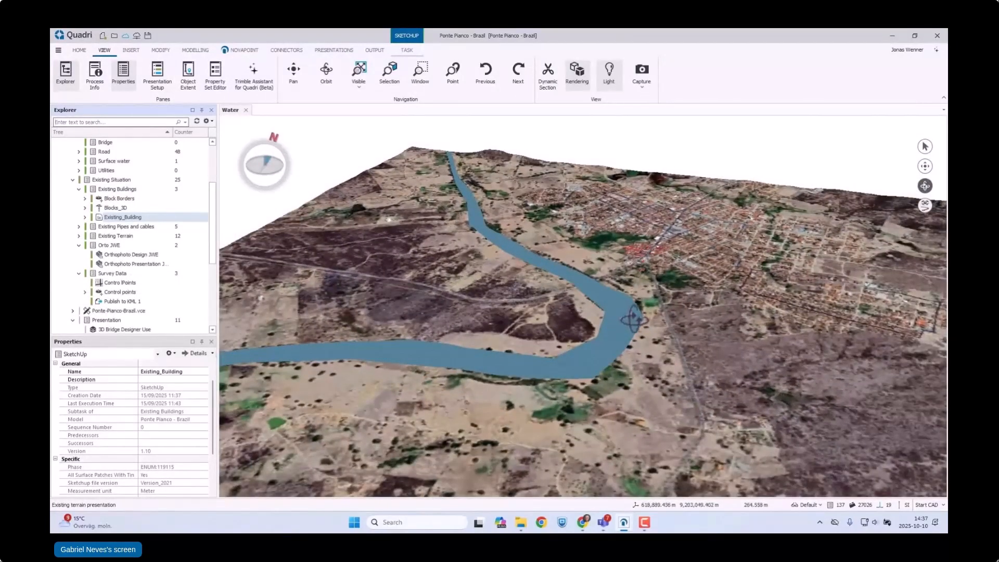
scroll(573, 371, down, 3)
scroll(573, 371, down, 3)
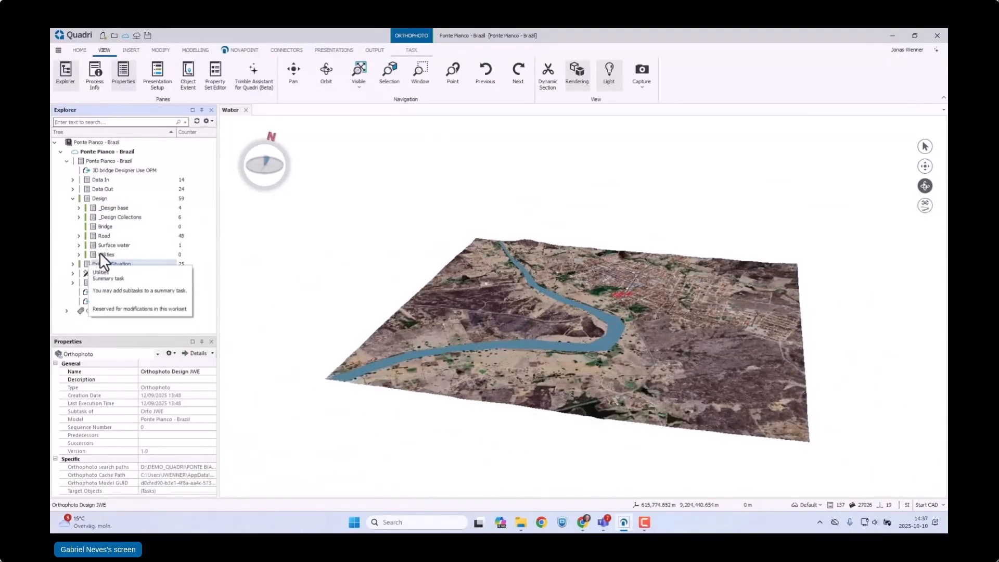
Step: Collapse the Design and Existing Buildings groups and expand Existing Pipes and cables under Existing Situation
click(72, 199)
click(71, 207)
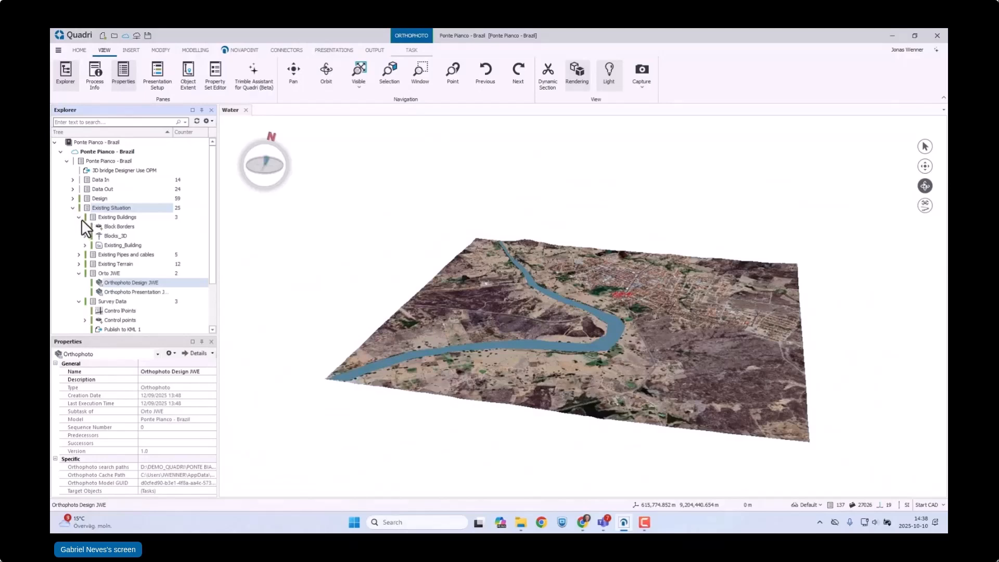
click(79, 217)
click(111, 227)
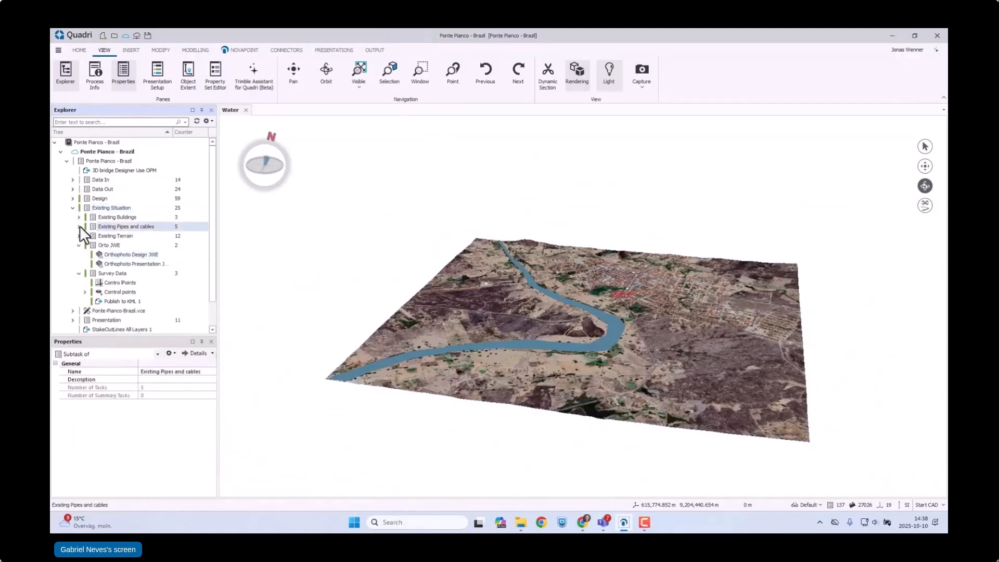
click(78, 227)
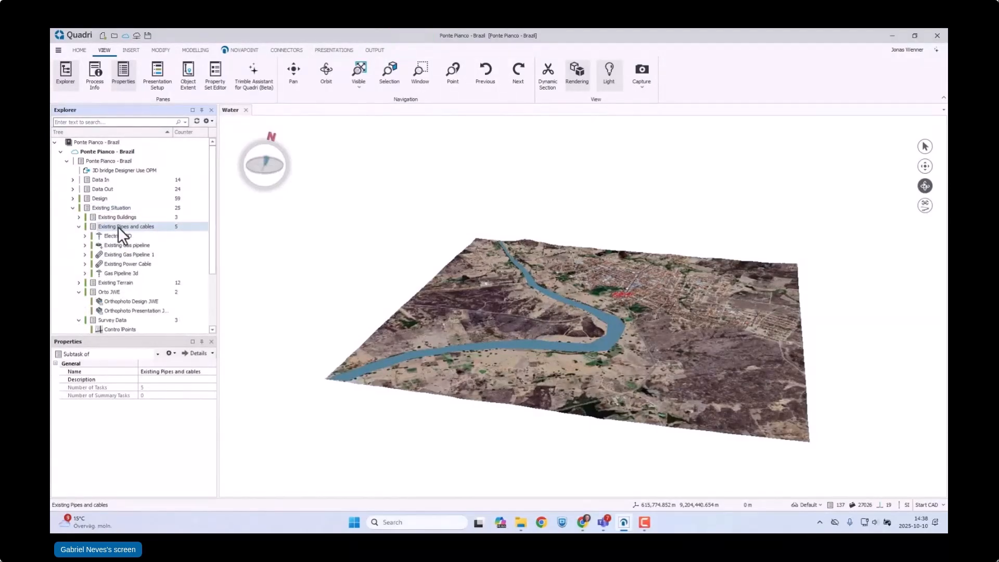
Step: Examine the river bend beside the town up close from different angles in the Water view
scroll(589, 307, up, 5)
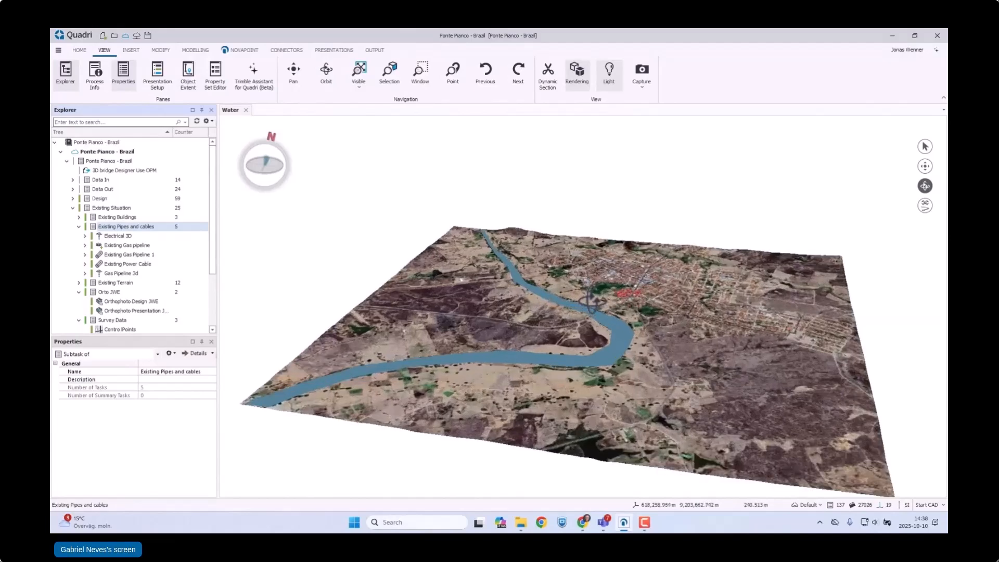
scroll(589, 357, up, 4)
drag(593, 390, 579, 286)
drag(629, 395, 600, 388)
scroll(629, 414, up, 5)
drag(531, 385, 557, 371)
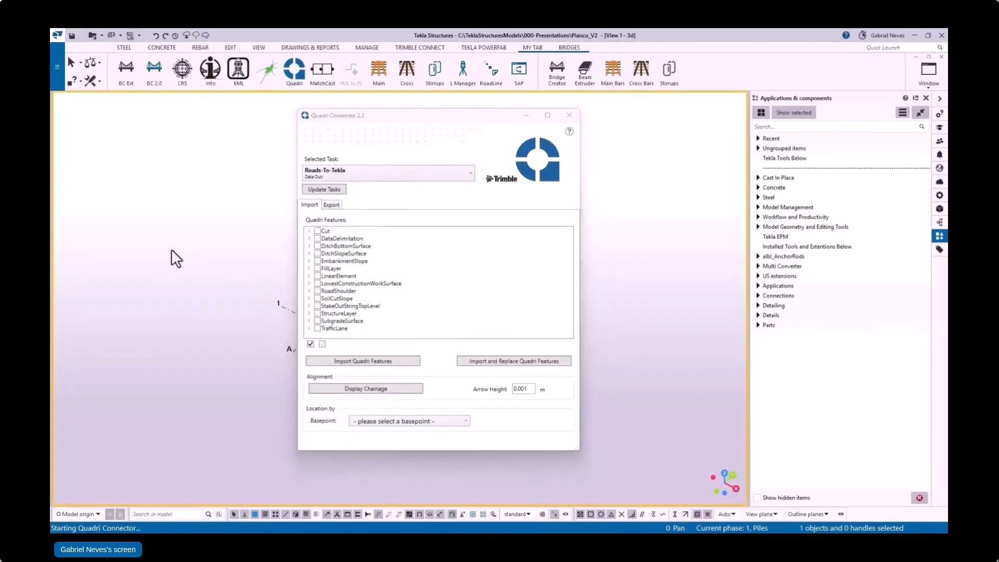
Step: In Tekla Structures, make phase 40, Road Alignment, the current phase, keeping the Quadri Connector clear of the phase list
drag(432, 115, 572, 117)
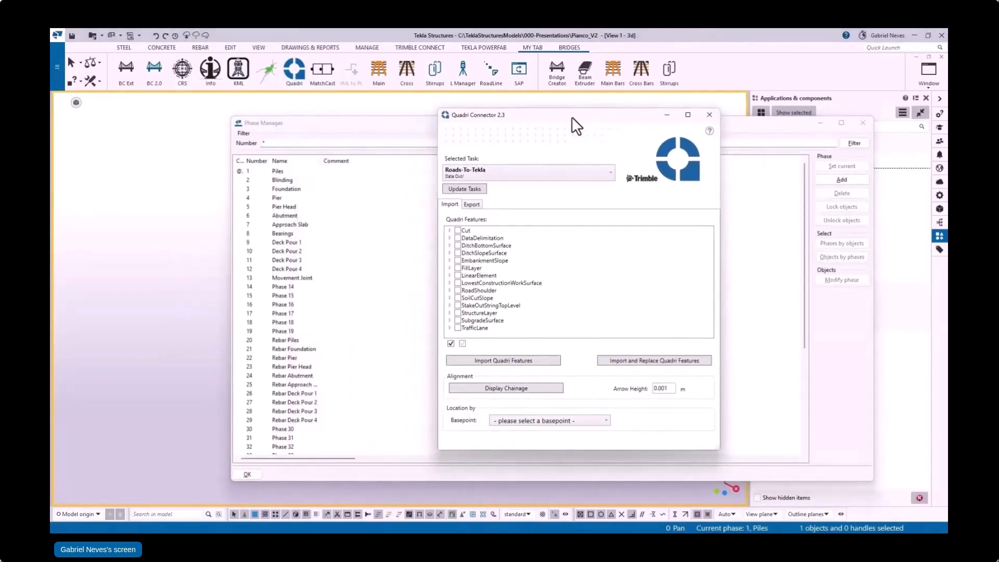
scroll(320, 345, down, 6)
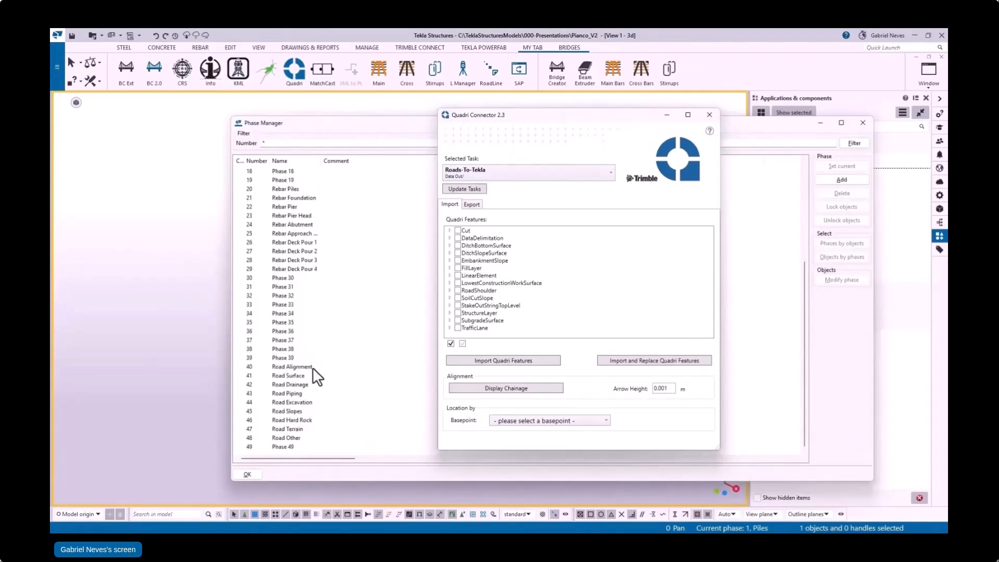
click(312, 367)
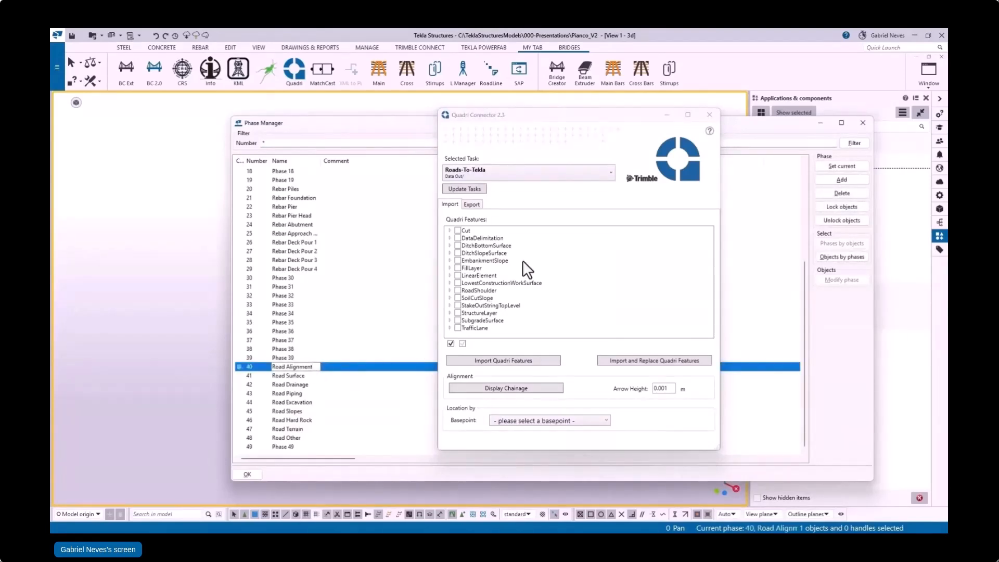
Step: Select the LinearElement alignments CL_101 and CL_201 and all StakeOutStringTopLevel lines of the Roads-To-Tekla task for import
click(450, 276)
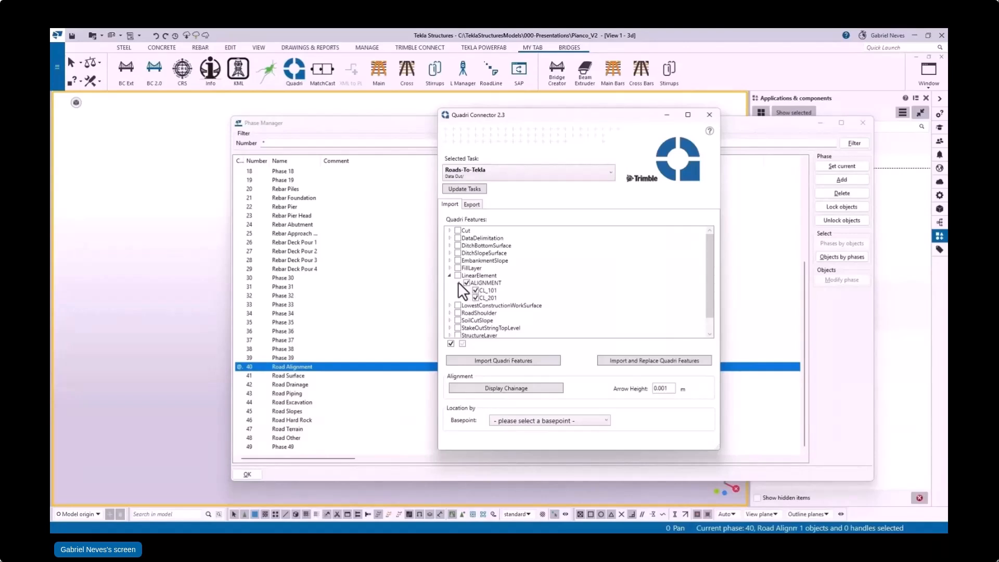
scroll(463, 305, down, 1)
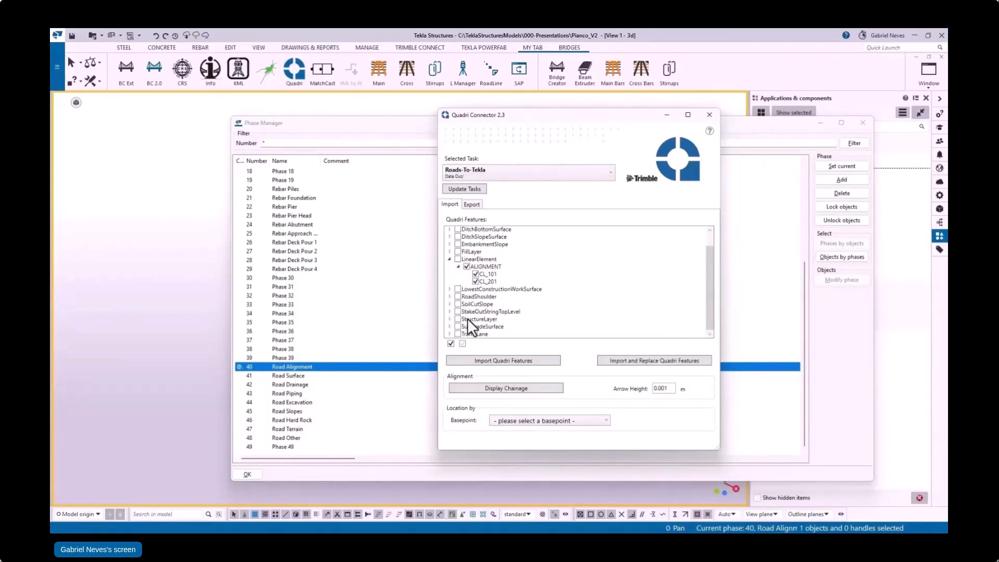
click(450, 311)
click(459, 313)
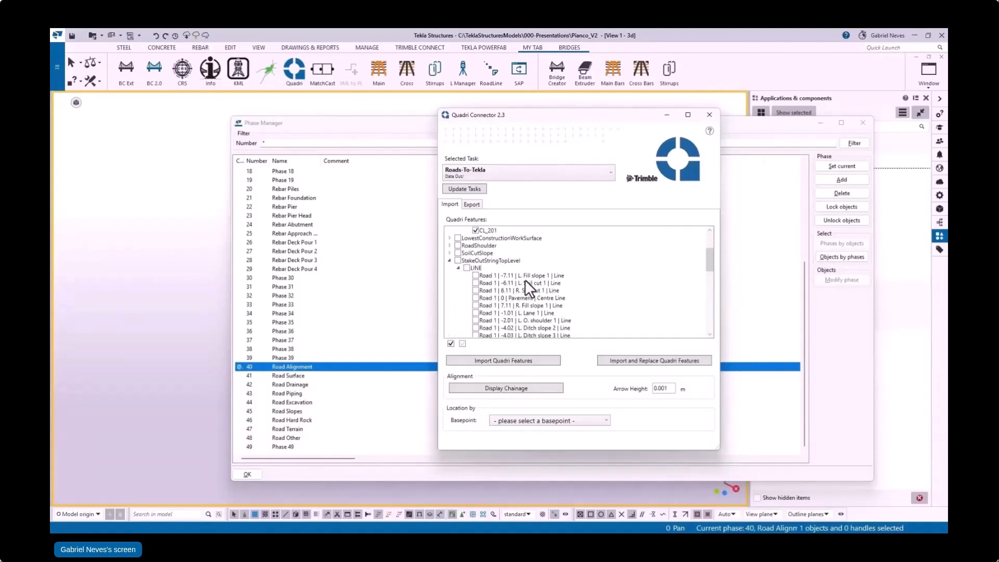
scroll(525, 280, down, 6)
scroll(548, 280, up, 10)
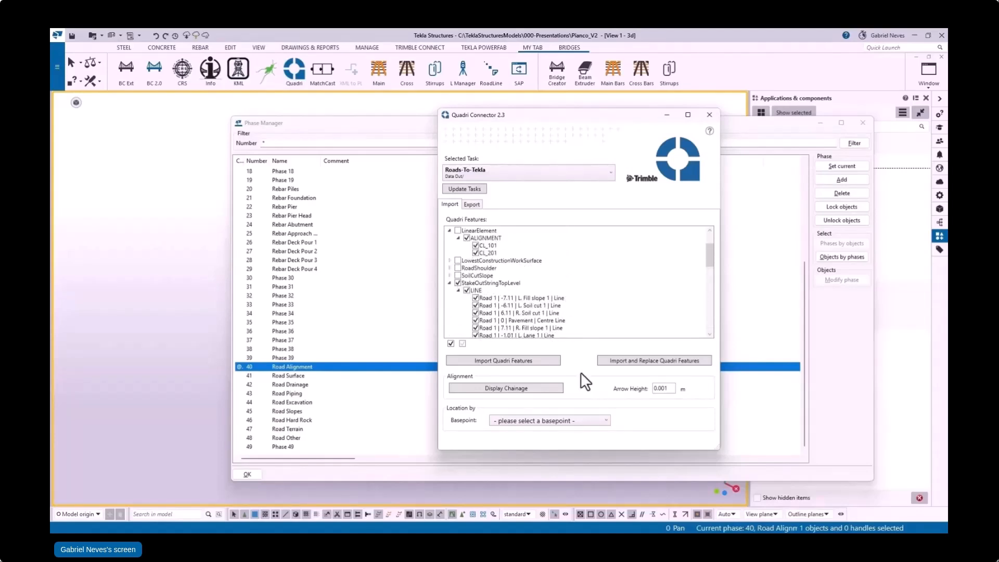
Step: Choose Ponte-Pianco-Brazil as the basepoint and import the selected Quadri features into the model
click(560, 423)
click(550, 444)
drag(398, 124, 50, 183)
scroll(202, 183, down, 5)
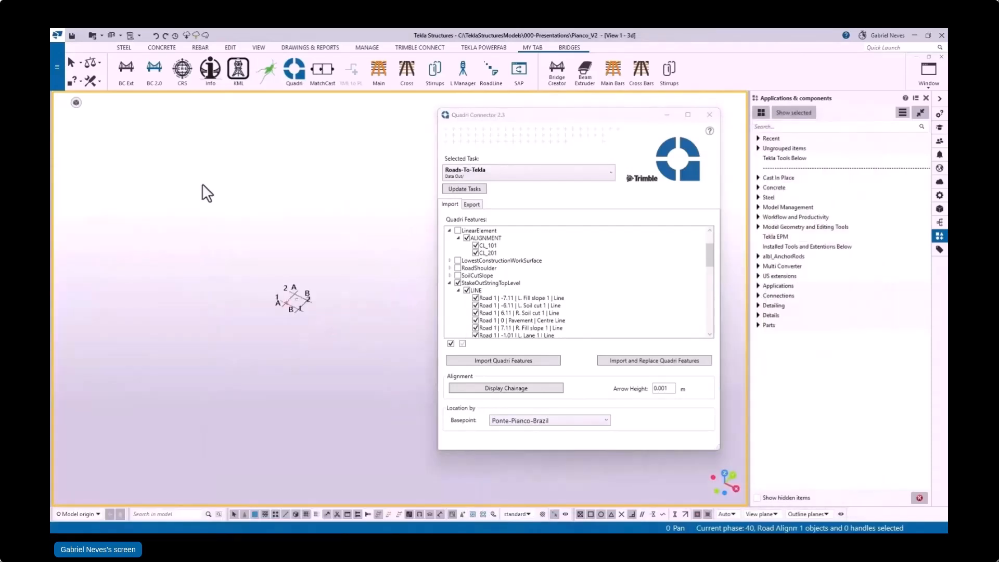
click(517, 361)
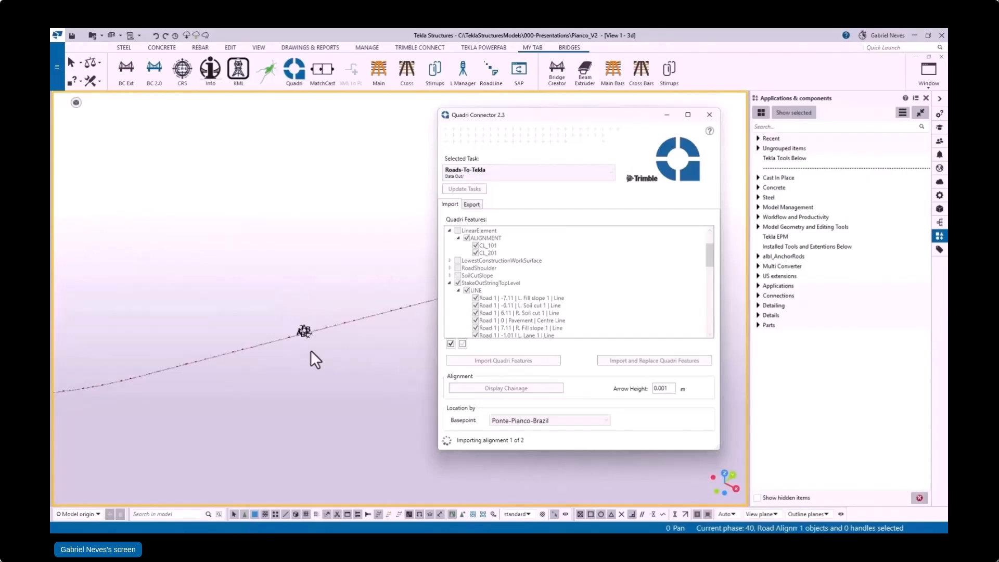
Step: Clear the StakeOutStringTopLevel features from the import selection and make phase 41, Road Surface, the current phase
scroll(357, 308, up, 8)
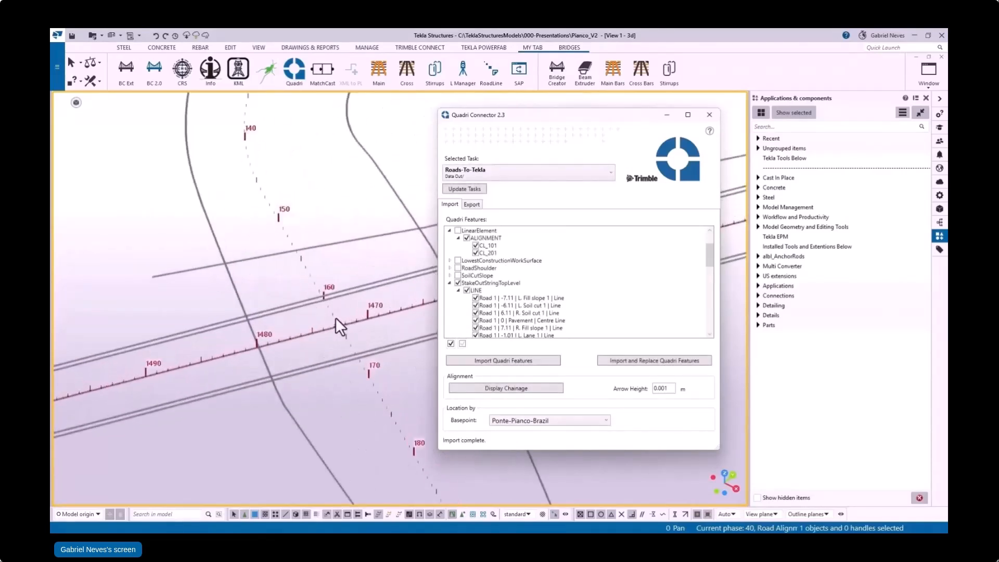
scroll(335, 318, down, 5)
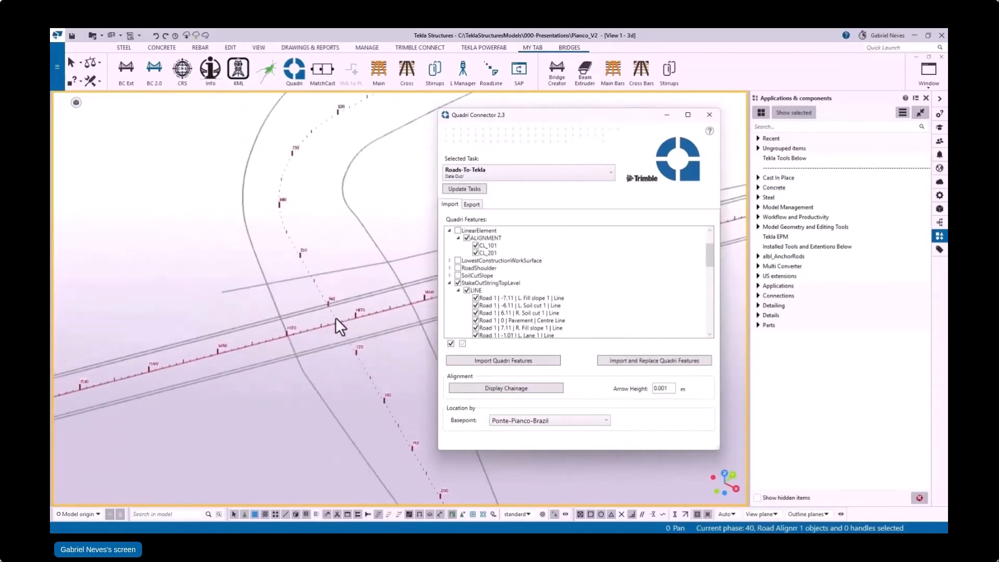
scroll(298, 303, down, 8)
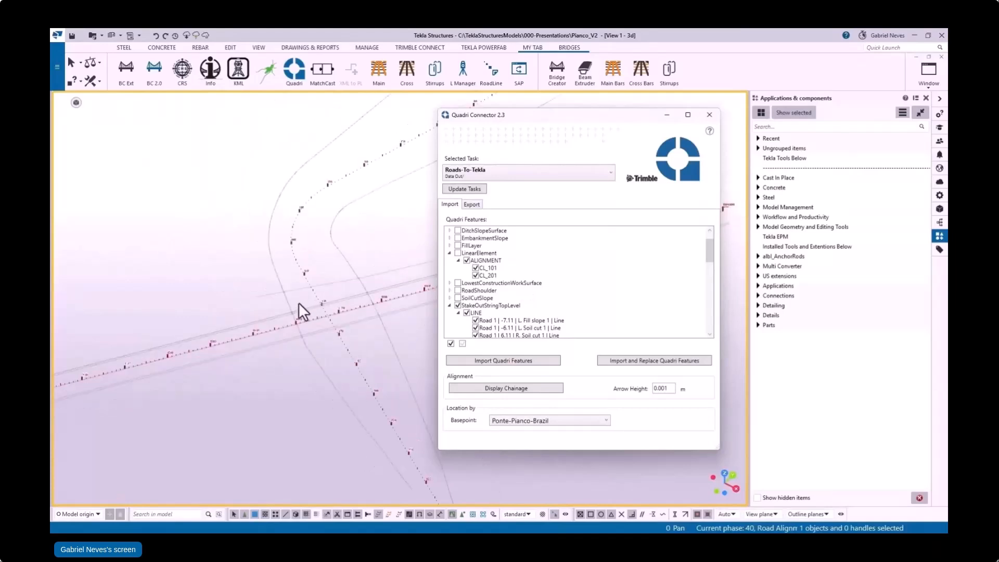
middle_drag(285, 306, 352, 282)
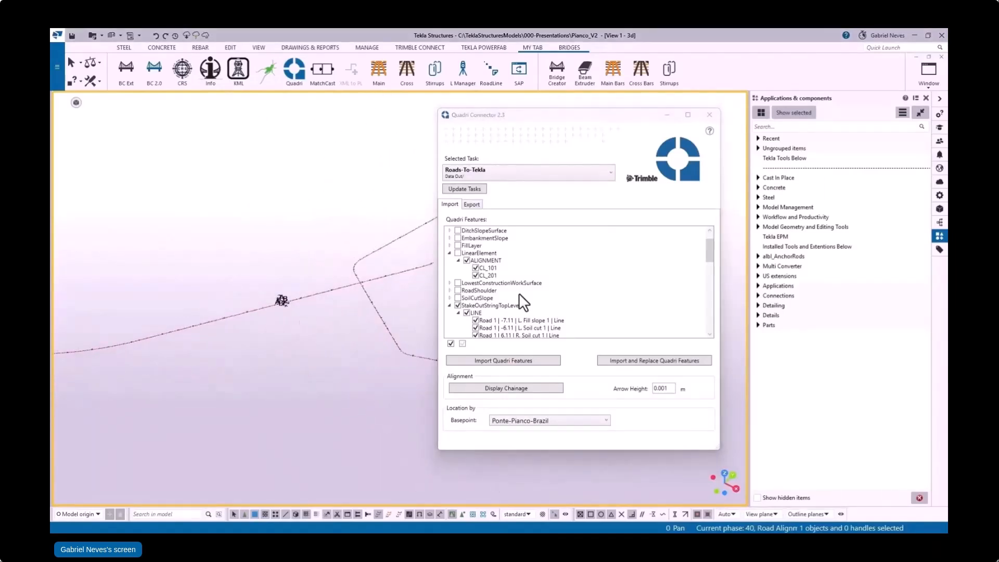
click(457, 305)
key(ctrl+h)
double_click(163, 368)
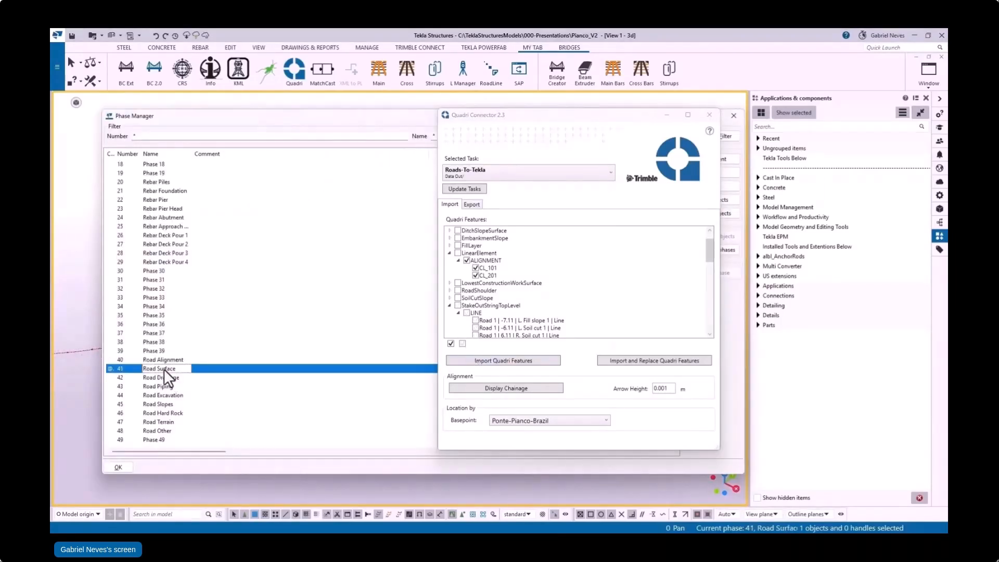
key(Escape)
Step: Clear the LinearElement selection and import all four TrafficLane surfaces of Road 1 and R_201 into the model
click(449, 306)
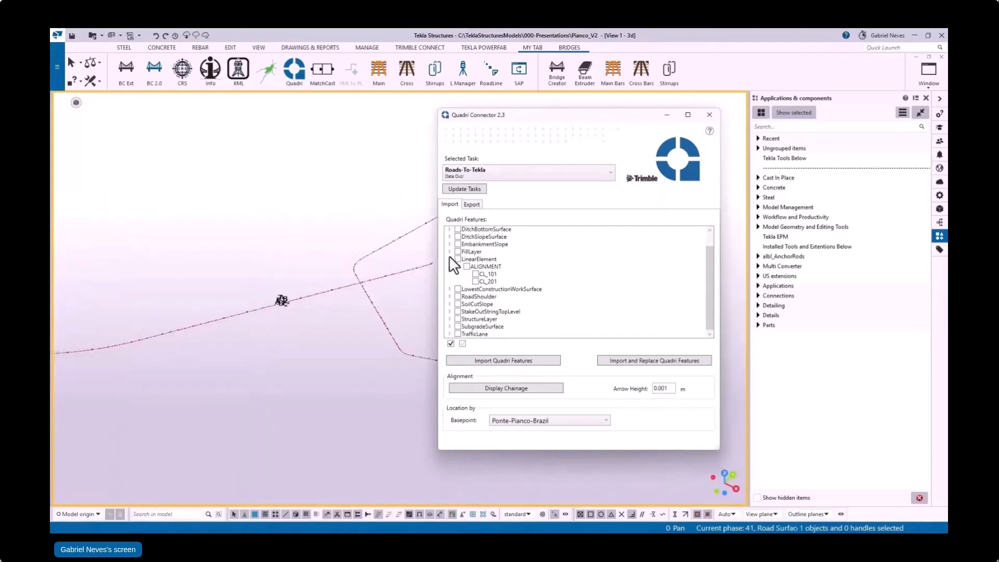
click(449, 259)
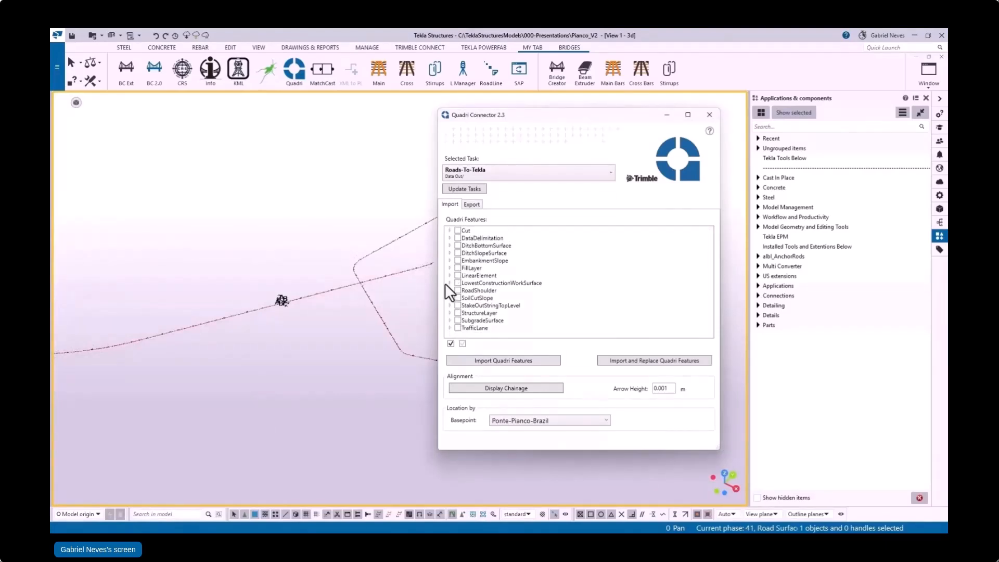
click(449, 328)
click(459, 333)
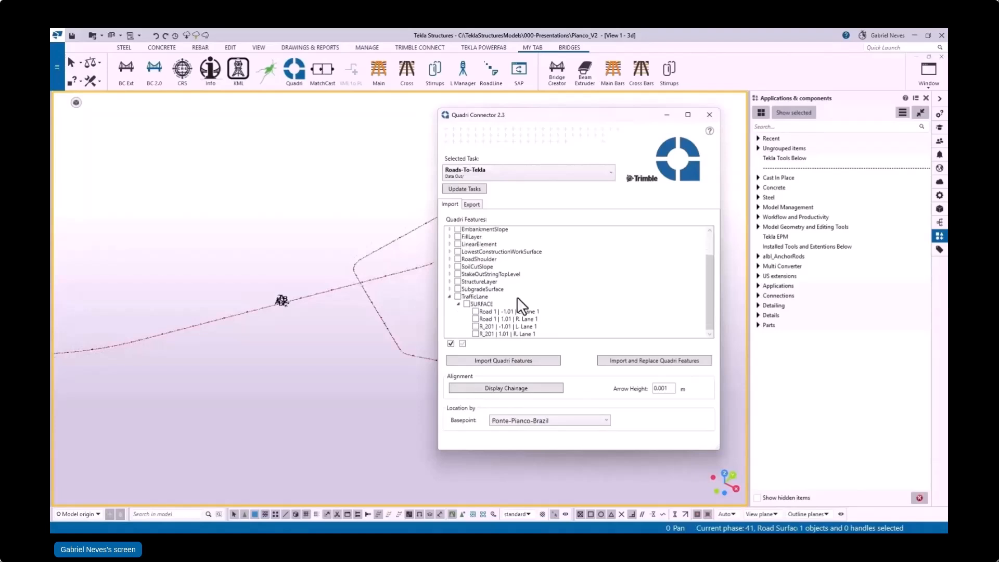
click(520, 361)
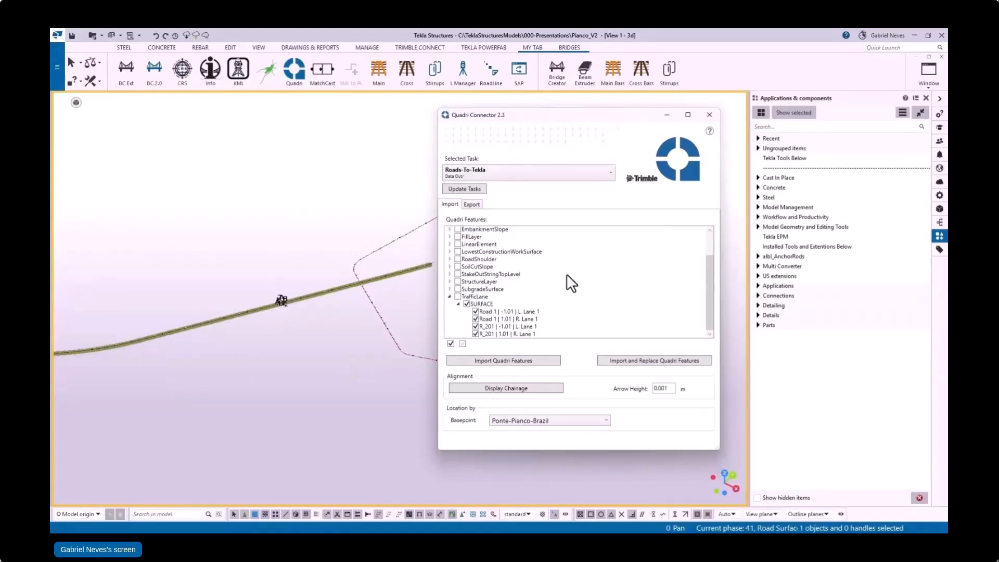
Step: Import the SoilCutSlope surfaces in phase 45, Road Slopes, and move on to the StructureLayer features in the import list
scroll(260, 303, down, 6)
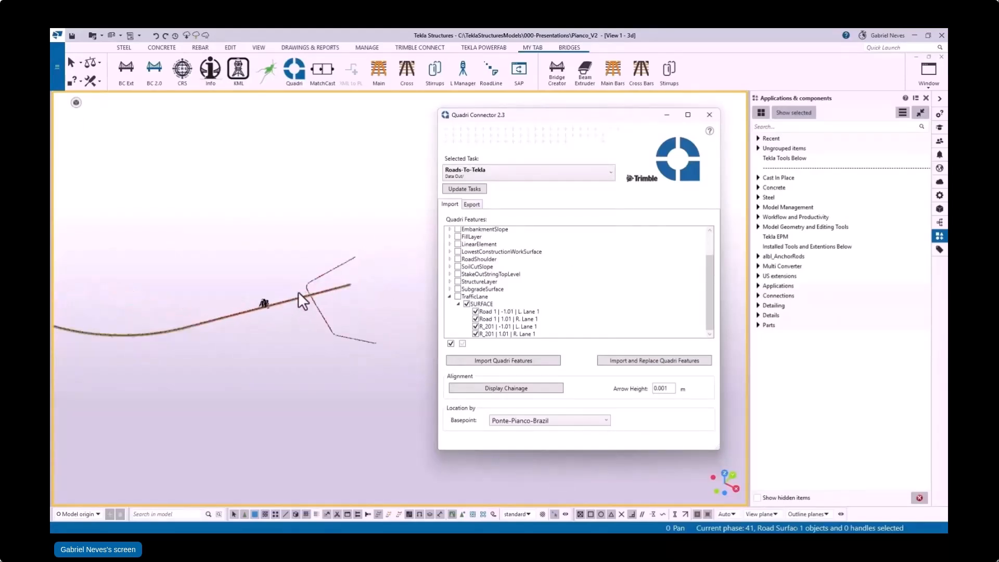
scroll(312, 295, up, 5)
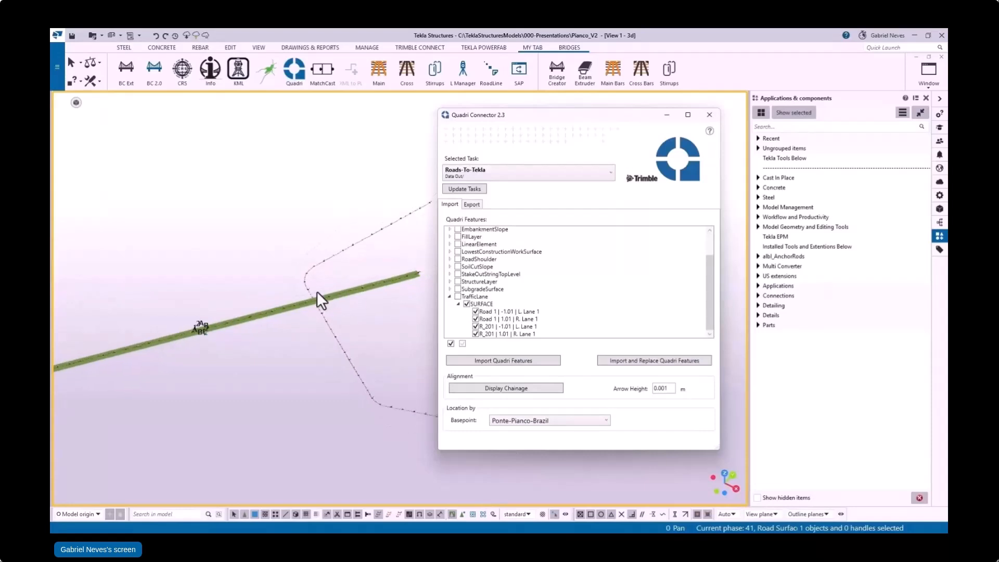
scroll(317, 293, down, 3)
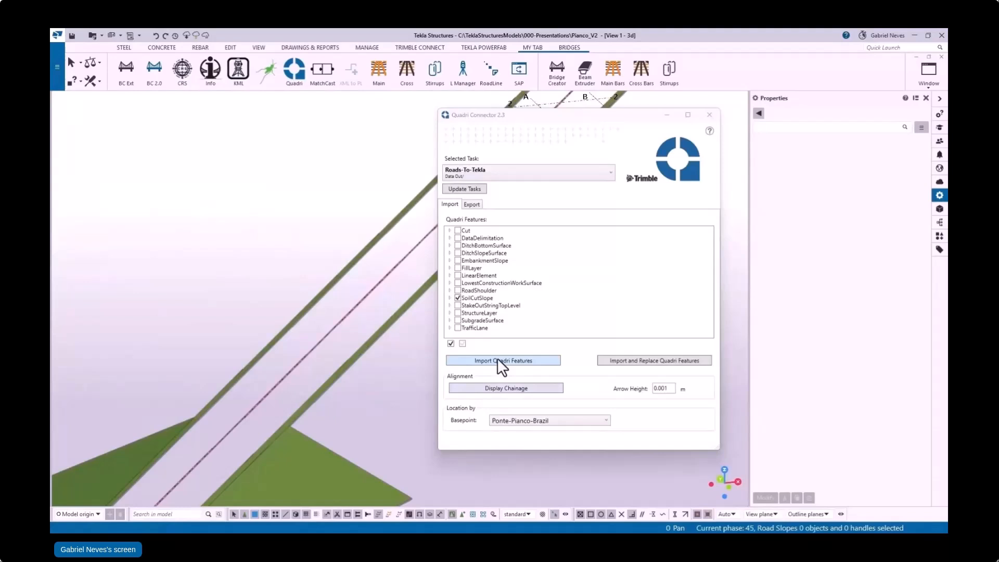
click(498, 359)
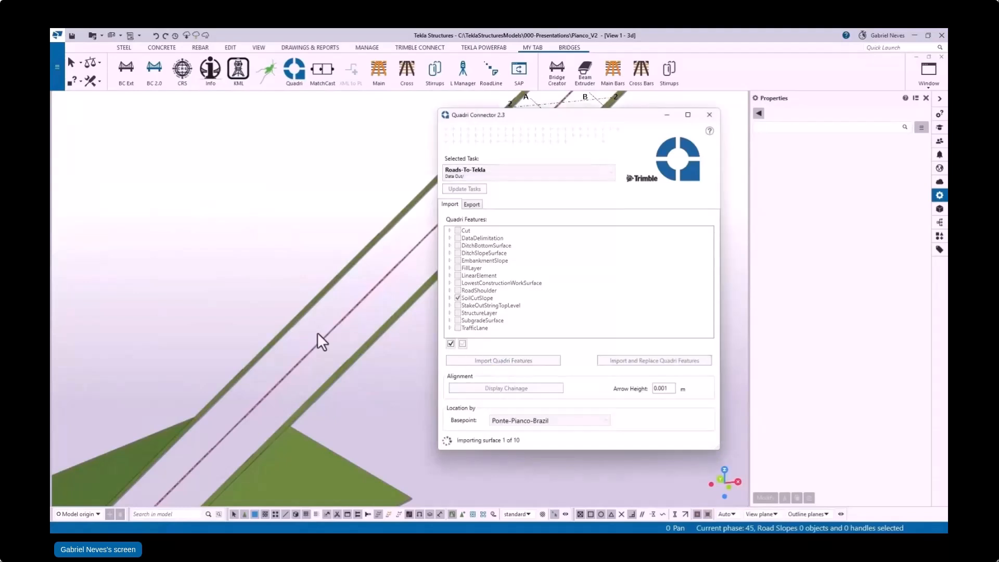
scroll(196, 330, down, 3)
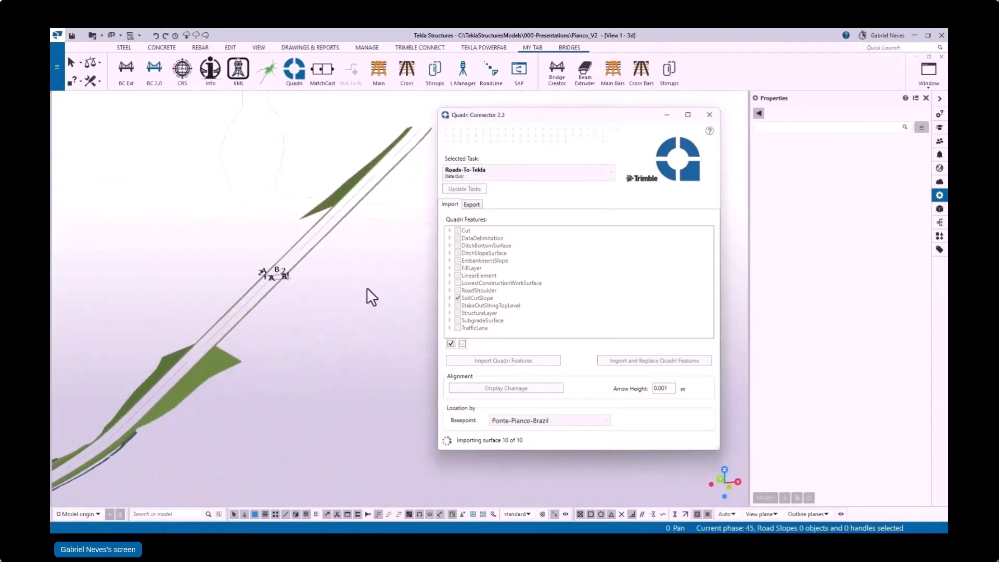
click(459, 298)
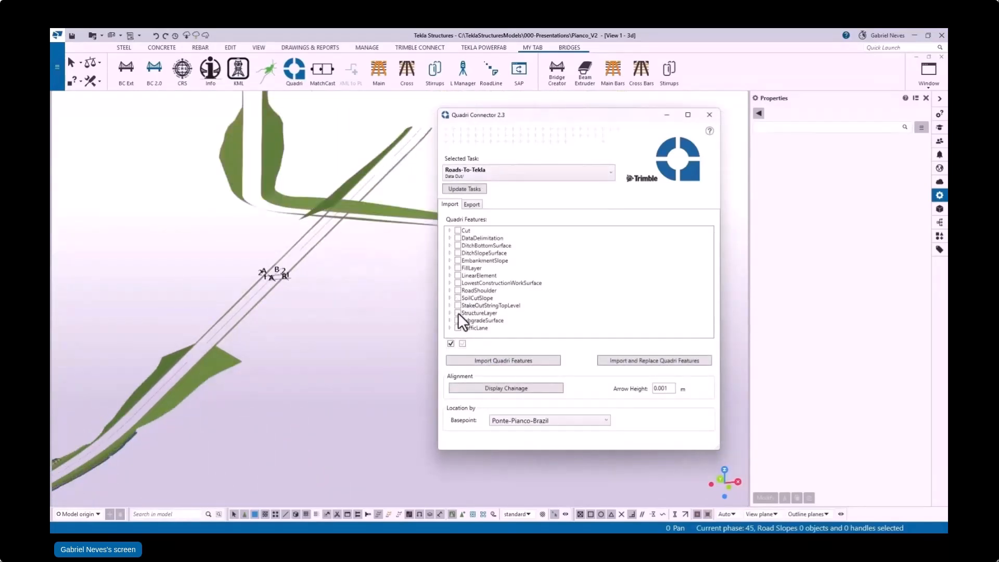
click(449, 313)
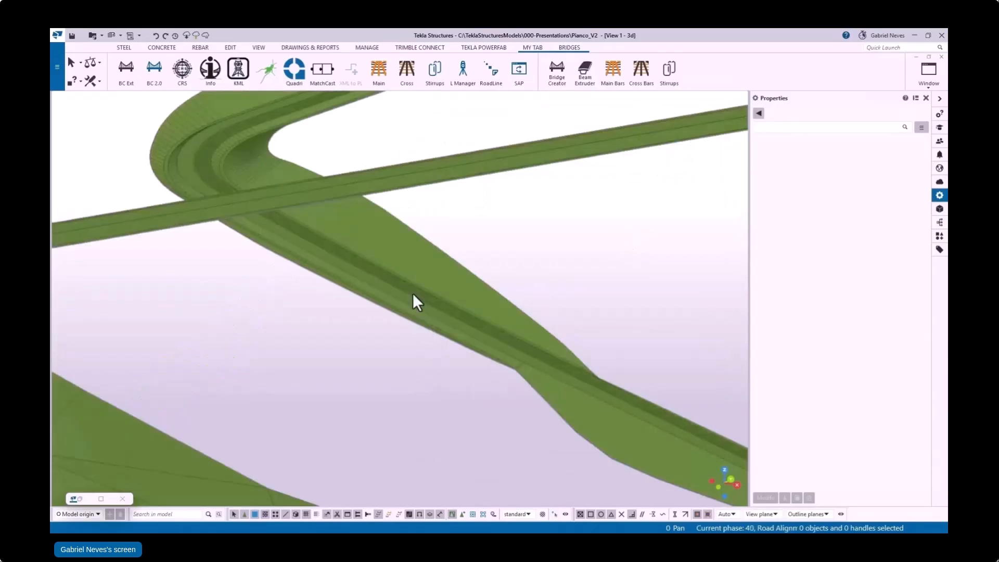
Step: Set the class of both traffic lane surfaces on the lower crossing road to 1
ctrl+middle_drag(379, 305, 423, 255)
scroll(422, 255, down, 6)
ctrl+middle_drag(388, 319, 314, 333)
scroll(529, 257, up, 10)
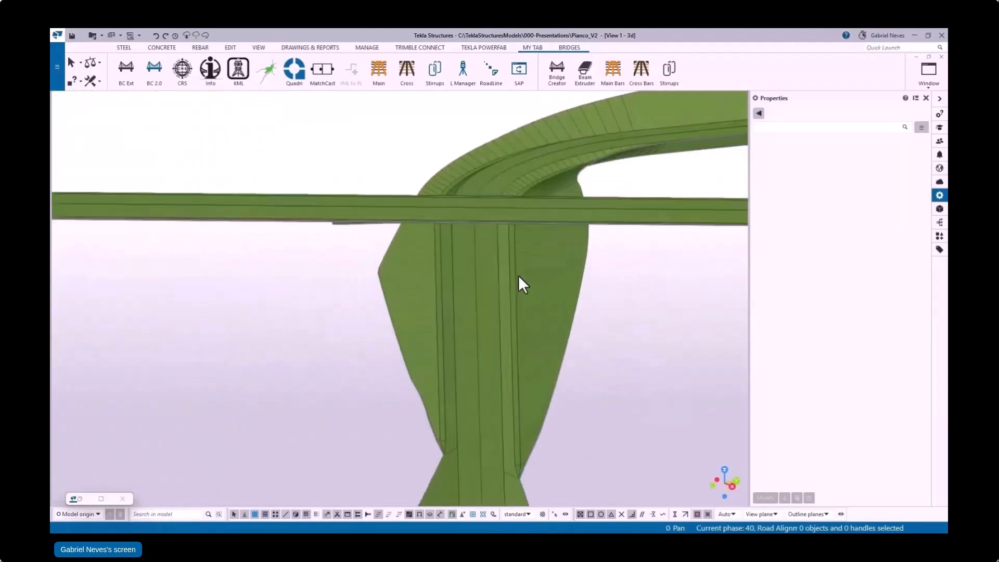
click(463, 276)
click(911, 218)
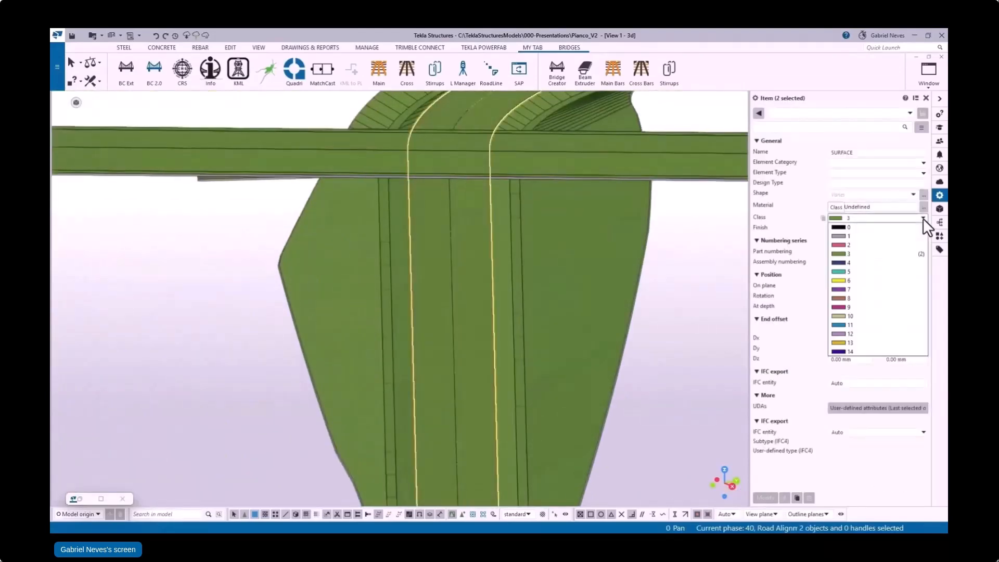
click(875, 247)
middle_click(874, 239)
Step: Select the Road 1 traffic lane surfaces on the overpass and change their class
click(338, 147)
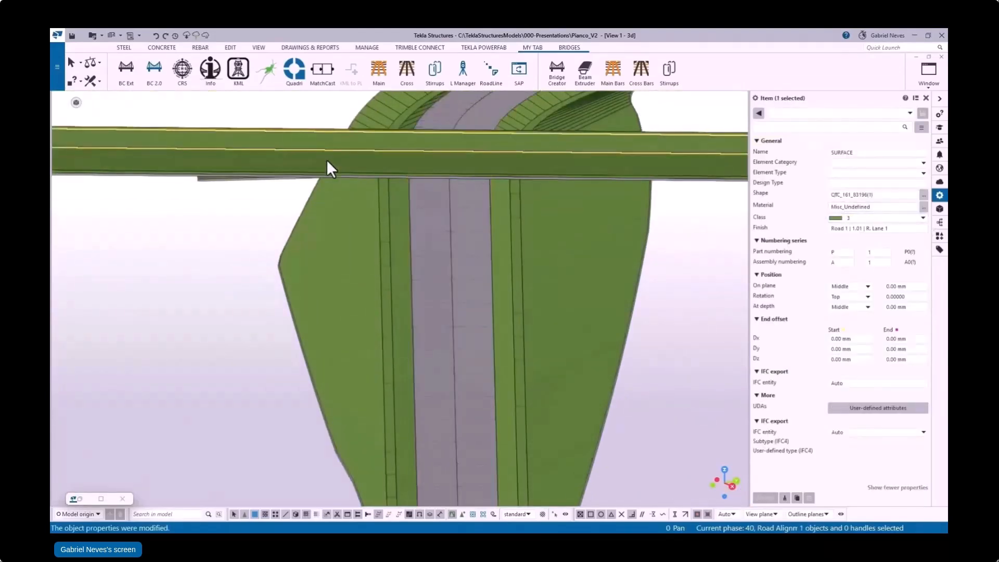
ctrl+click(326, 159)
click(923, 219)
click(848, 245)
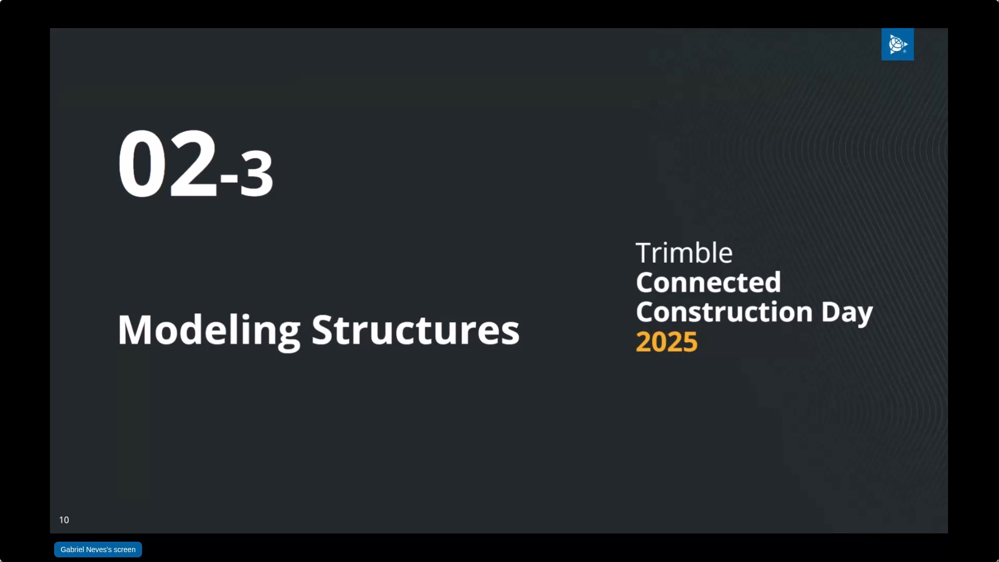
key(Right)
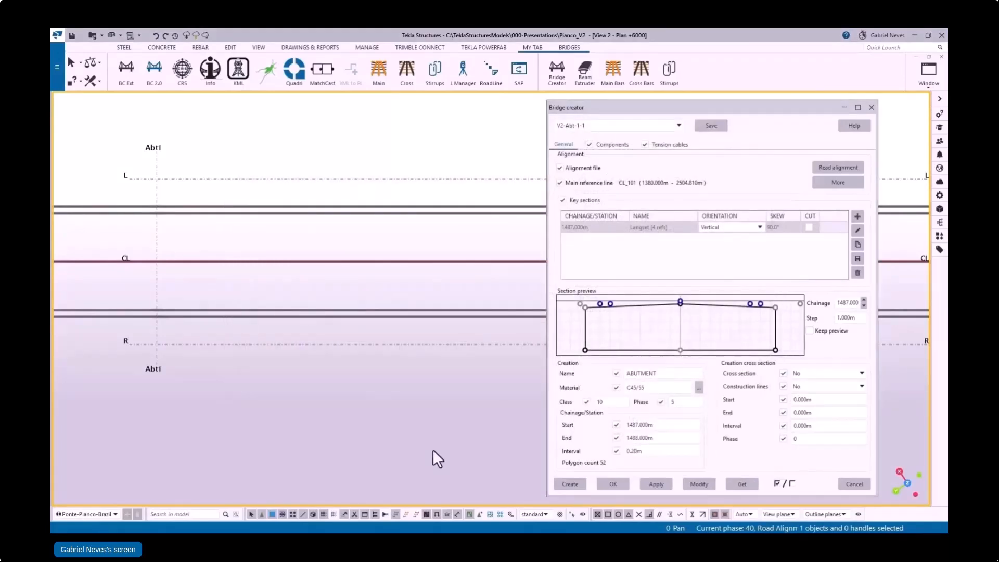
Step: Check the components of the V2-Abt-1-1 bridge settings and create the abutment wall with its corbel and approach slab at chainage 1487 m
click(620, 143)
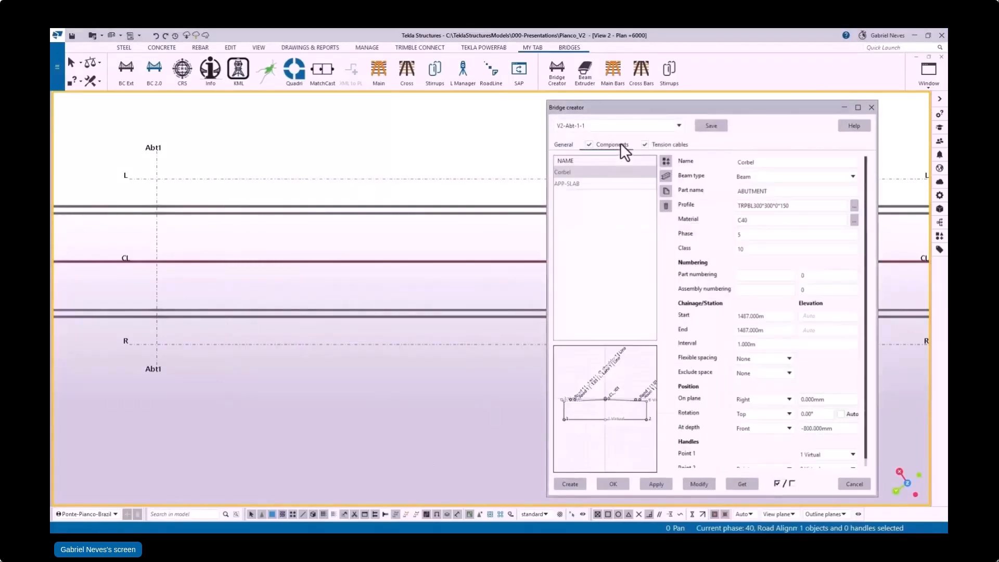
click(563, 145)
click(568, 488)
scroll(371, 411, down, 2)
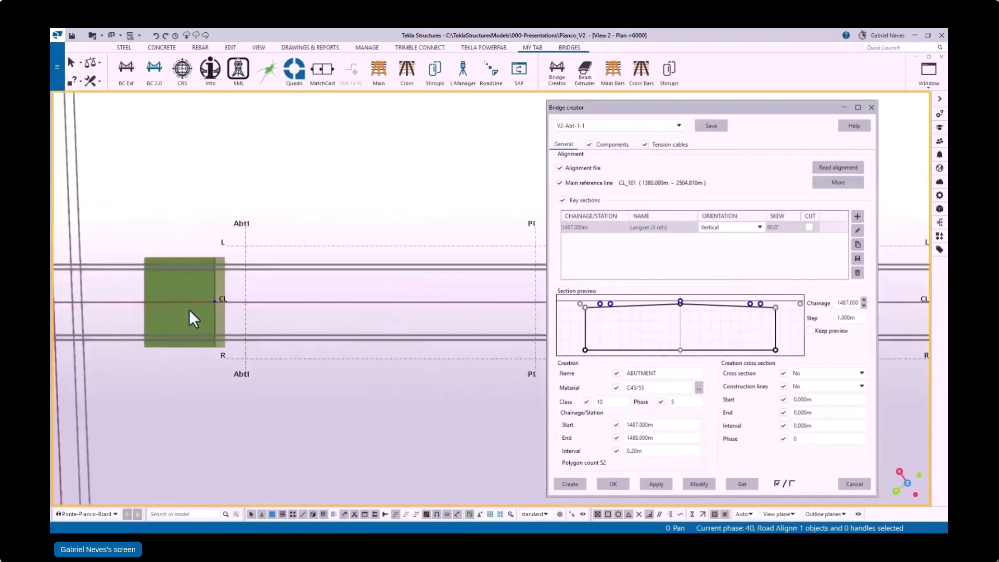
Step: Create the abutment table with its piles from the V2-Abt-1-2 settings, between chainages 1487 and 1491.5 m
scroll(200, 306, up, 3)
ctrl+middle_drag(224, 317, 290, 129)
scroll(265, 286, up, 5)
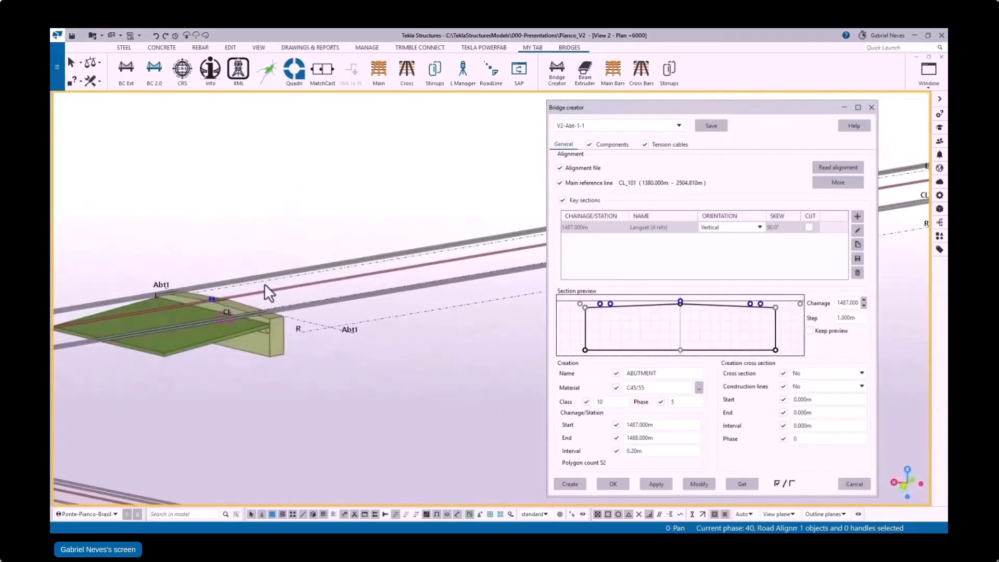
scroll(284, 295, down, 5)
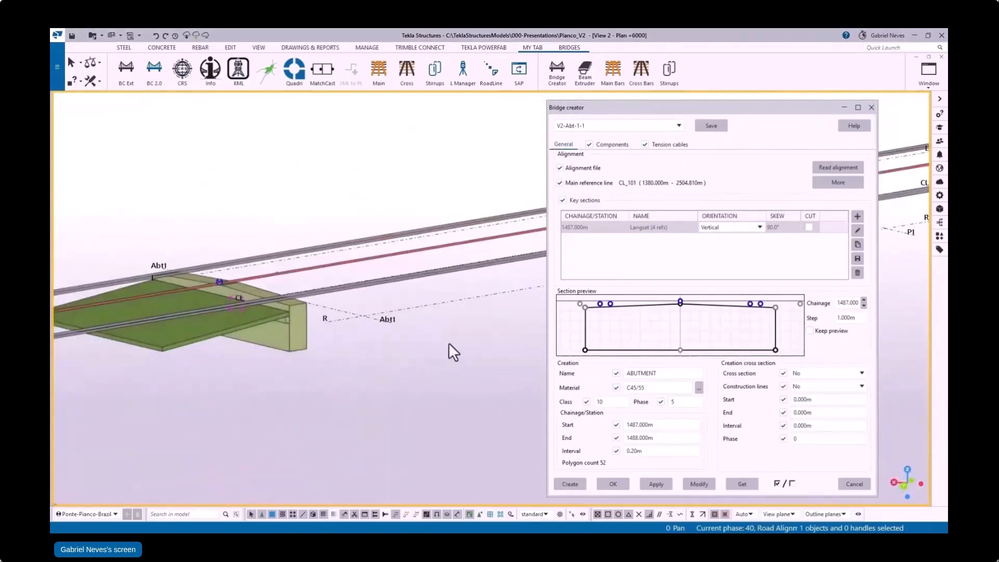
click(640, 126)
click(617, 156)
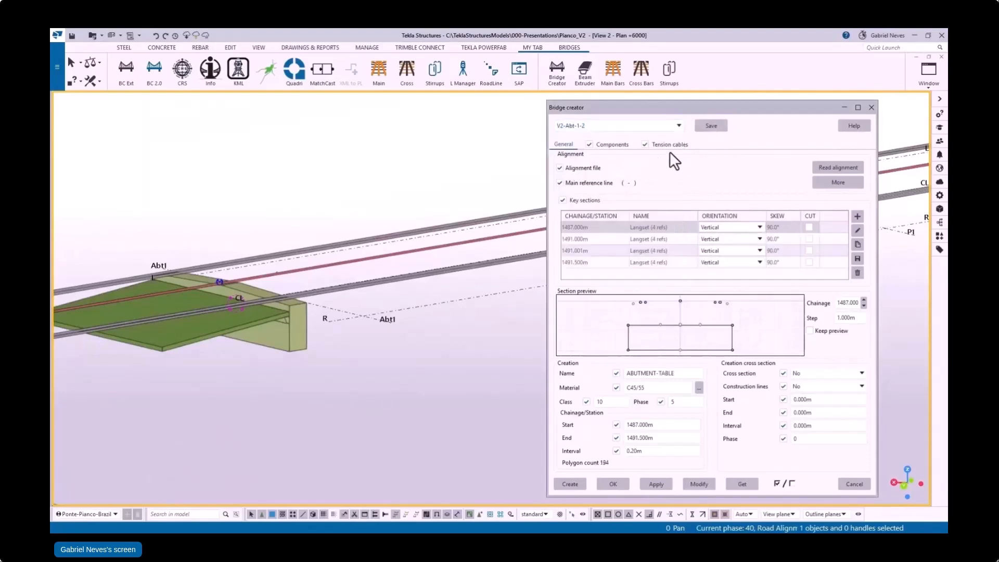
click(569, 487)
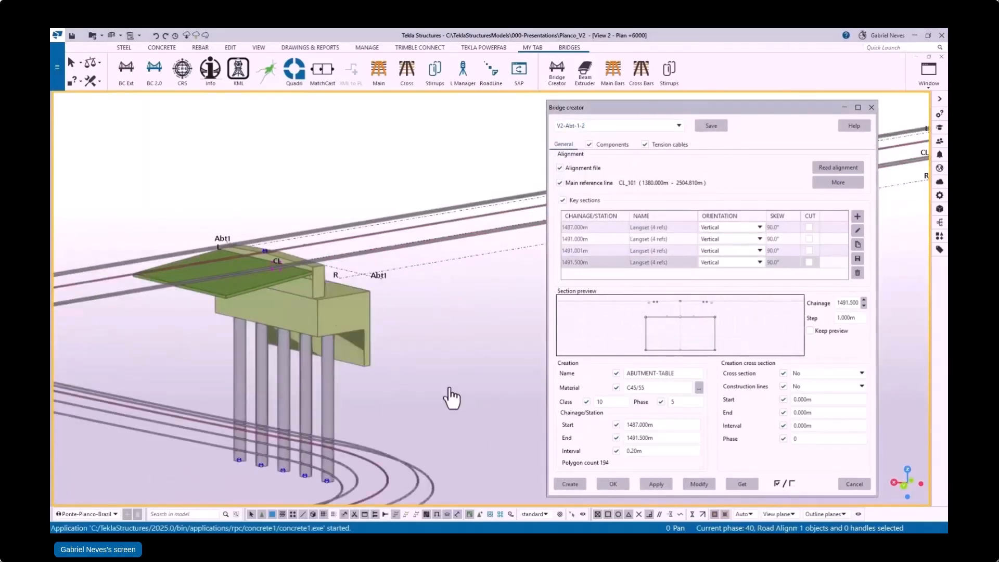
Step: Create the abutment's left and right wing walls from the V2-Abt-1-3 and V2-Abt-1-4 settings, between chainages 1482 and 1491.5 m
ctrl+middle_drag(341, 321, 332, 341)
click(650, 126)
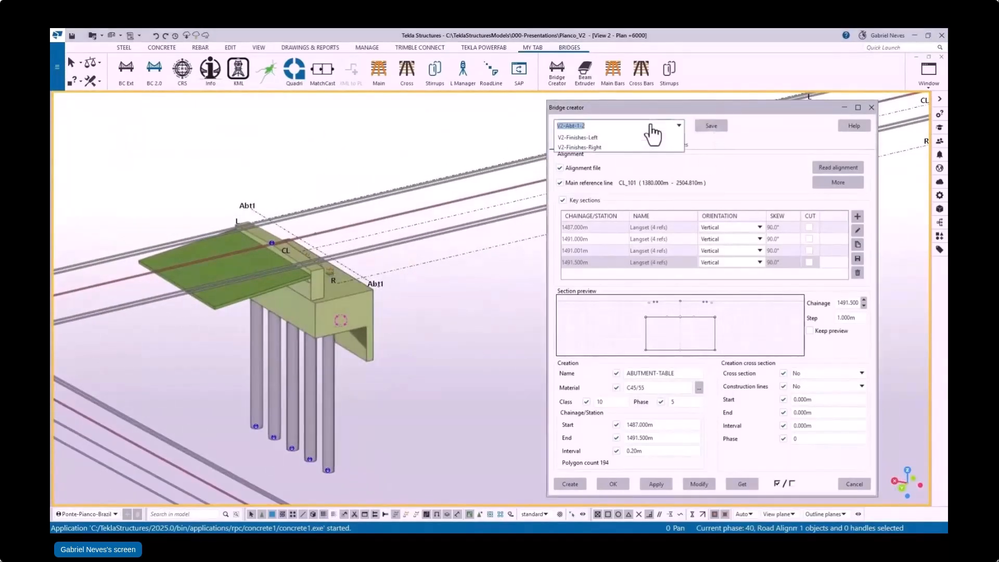
click(617, 166)
ctrl+middle_drag(471, 399, 219, 250)
click(640, 127)
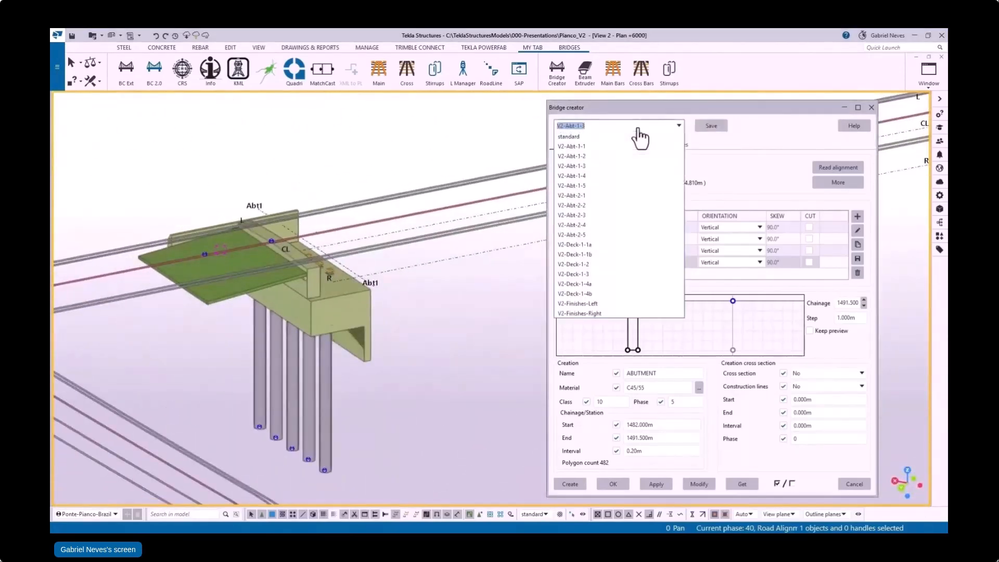
click(617, 179)
click(571, 485)
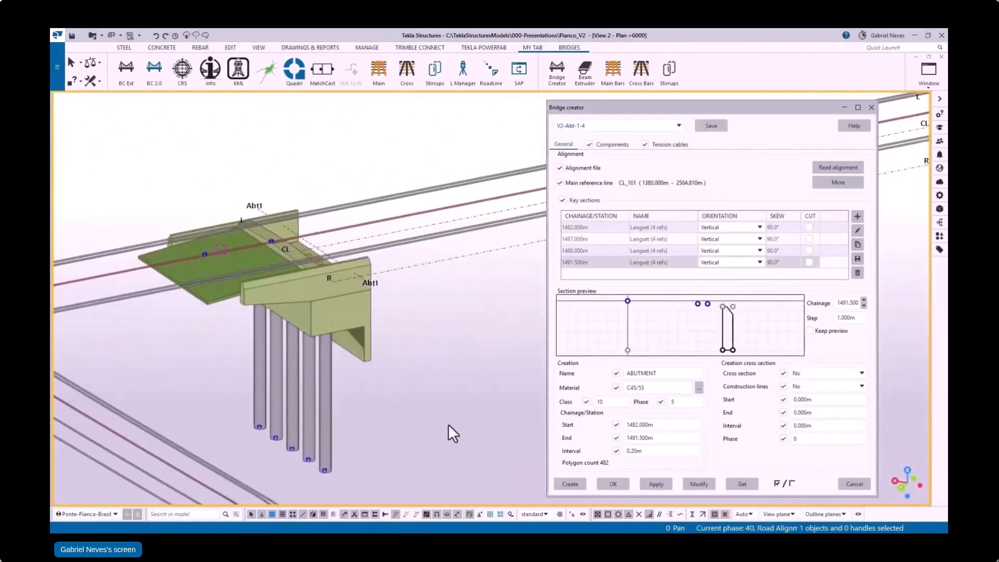
Step: Create the abutment part from chainage 1488 to 1489.5 m with the V2-Abt-1-5 settings and review its Mjoint components
click(666, 126)
click(616, 186)
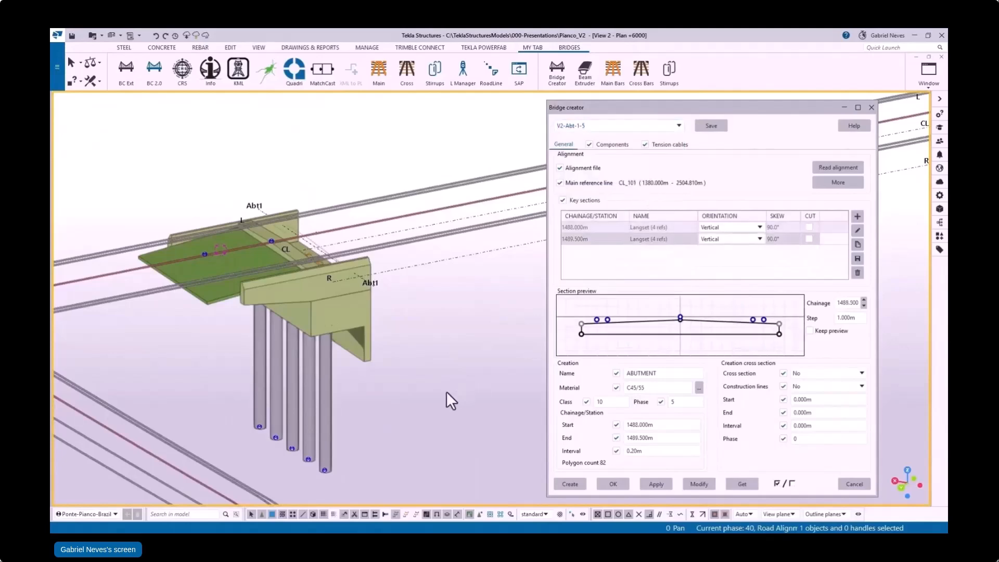
click(569, 484)
scroll(321, 254, up, 2)
scroll(321, 255, up, 2)
ctrl+middle_drag(320, 281, 284, 284)
click(618, 146)
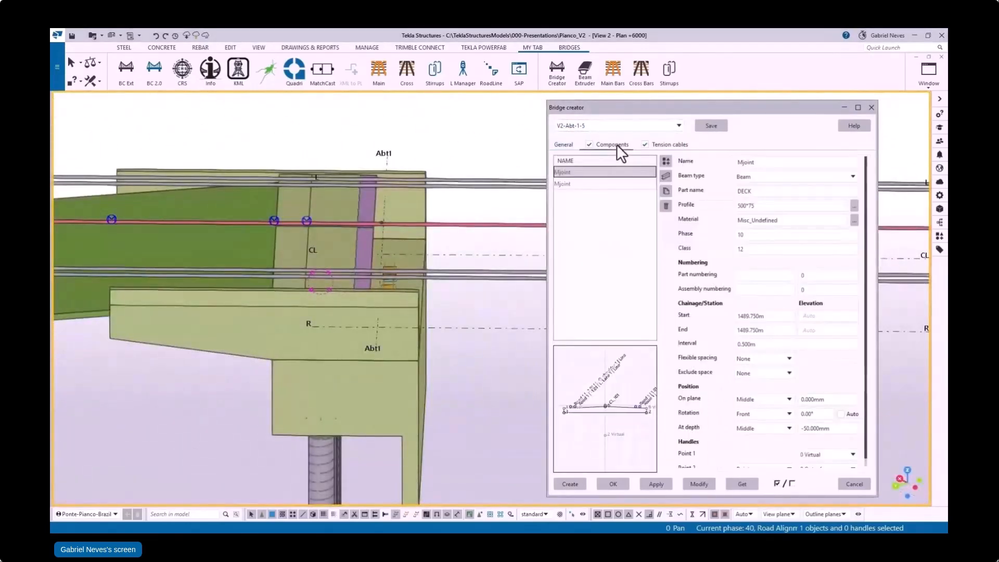
click(563, 144)
Step: Load the V2-Deck-1-1a bridge settings and read the road alignment into them with CL_101 as the main reference line
ctrl+middle_drag(291, 240, 404, 285)
scroll(385, 278, down, 2)
click(659, 127)
click(658, 127)
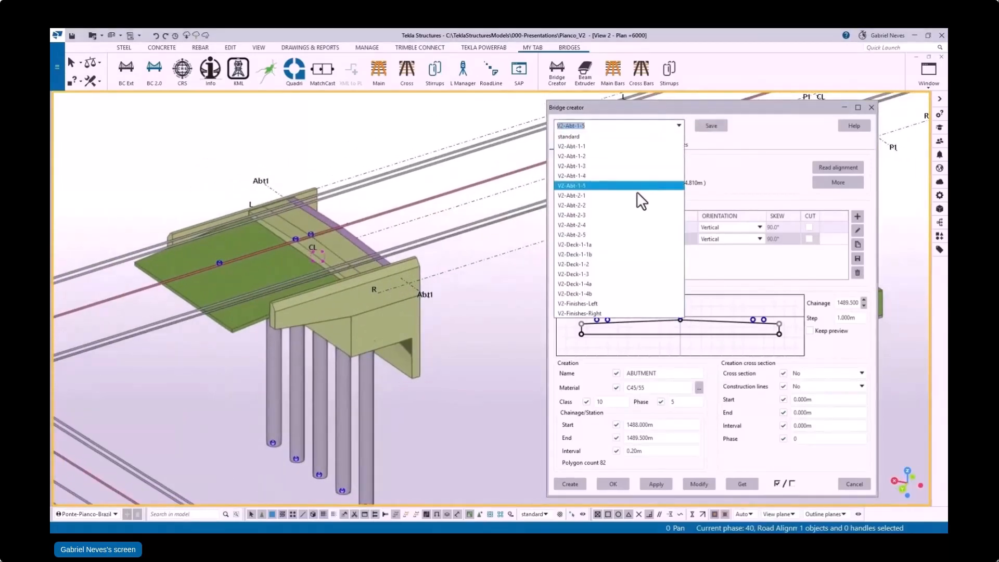
click(629, 245)
click(839, 167)
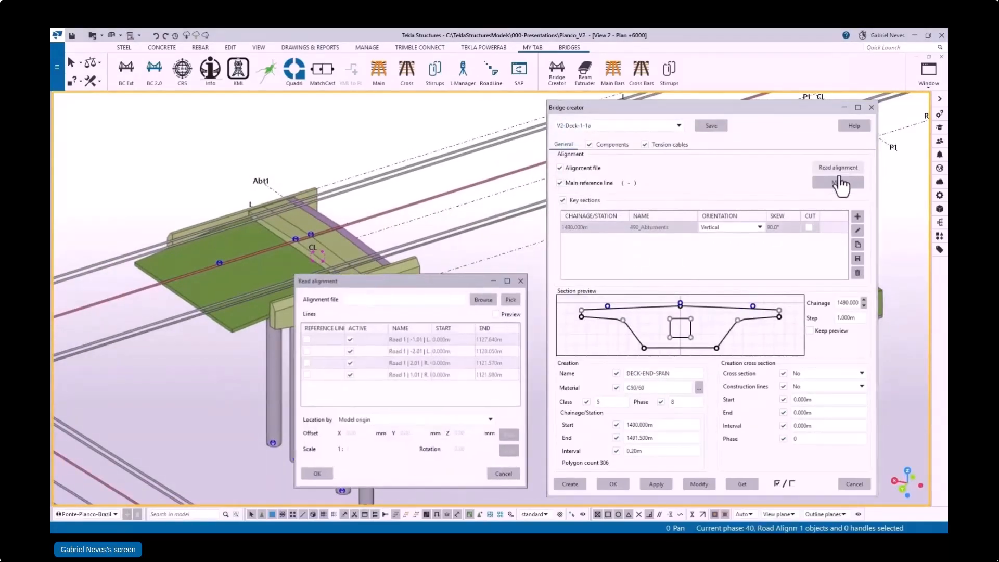
click(162, 281)
middle_click(102, 176)
click(308, 386)
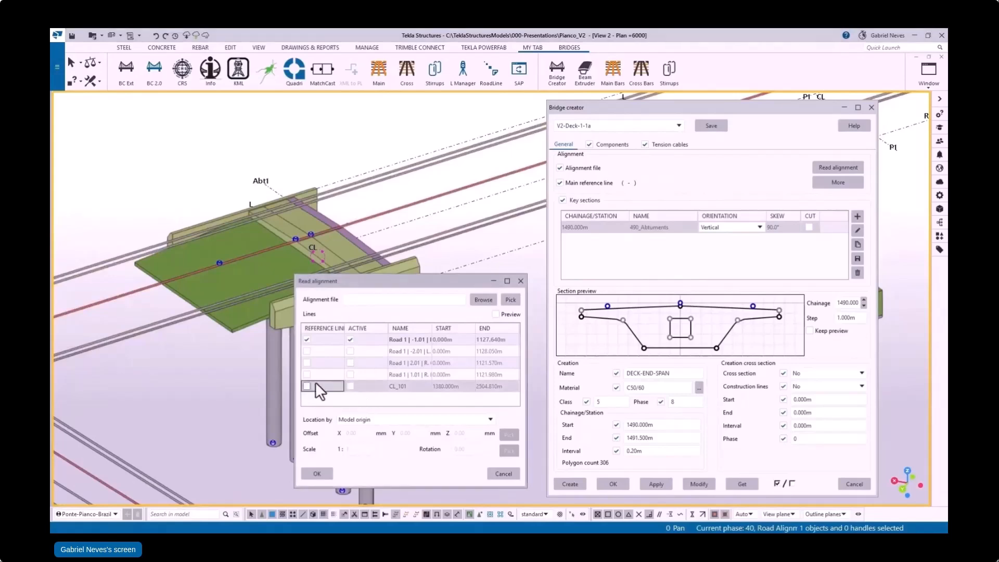
click(350, 363)
click(350, 352)
click(316, 474)
Step: Assign alignment line CL_101 to the centre alignment proxy of the 490_Abtuments cross section
click(858, 231)
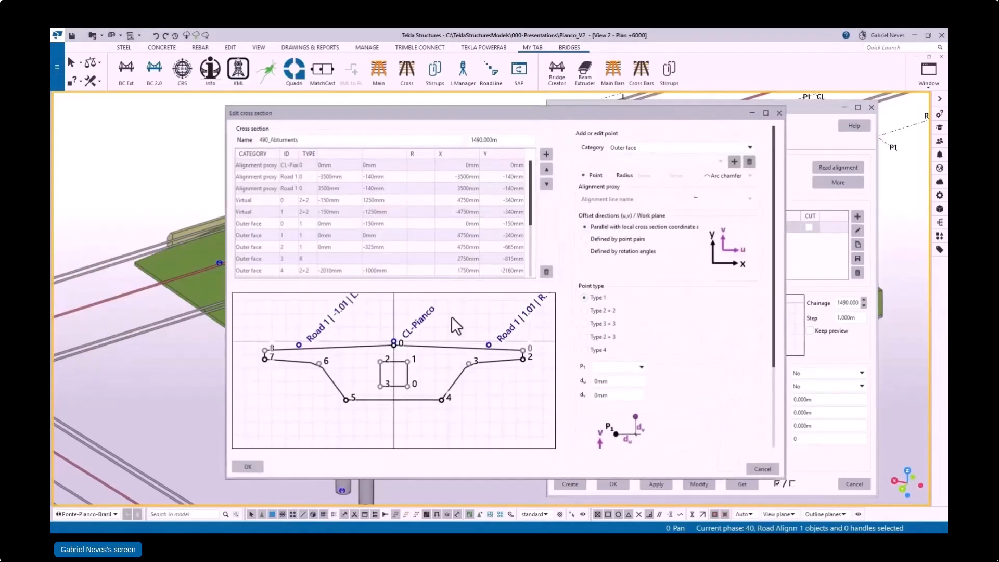
click(420, 319)
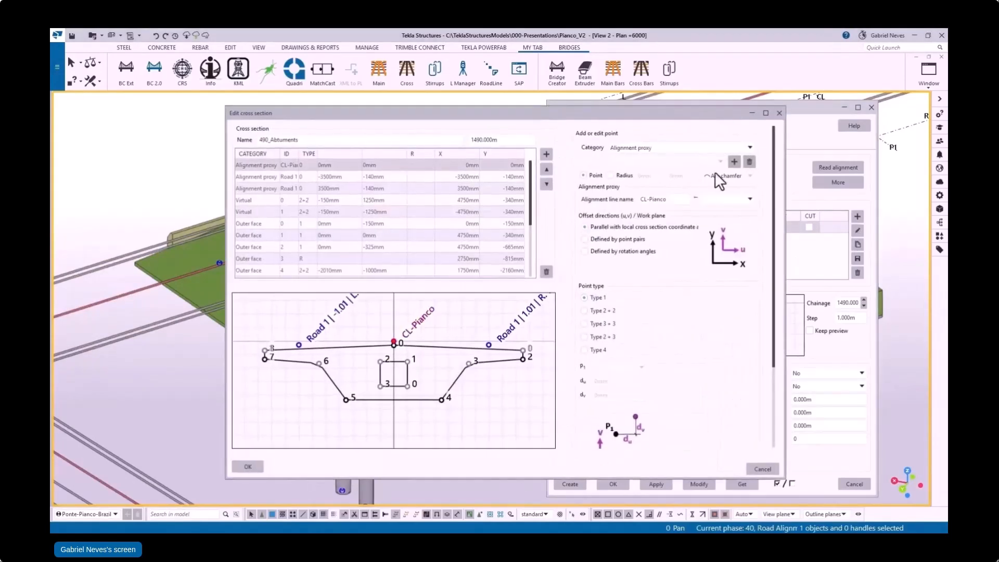
click(248, 467)
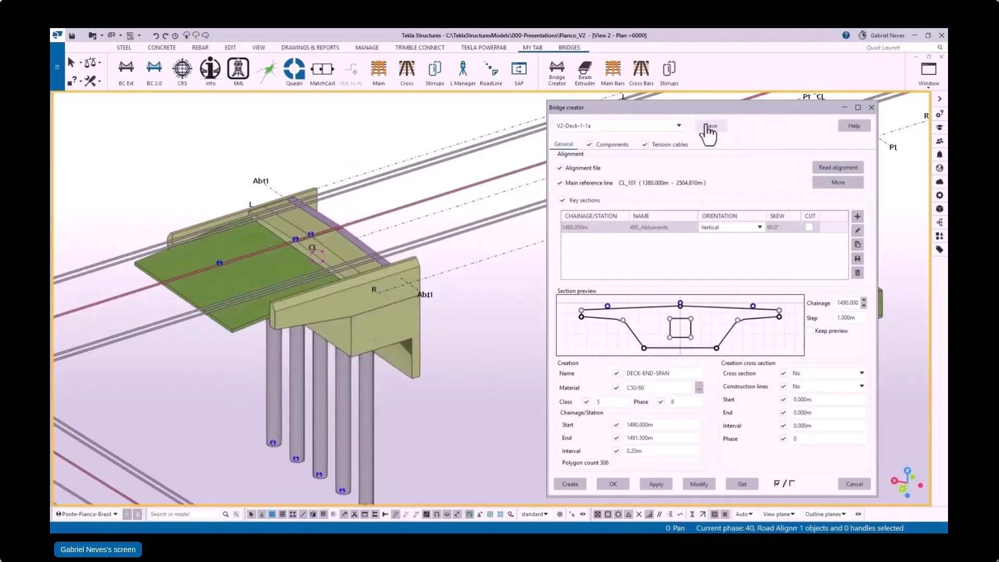
Step: Create the DECK-END-SPAN part at abutment Abt1 from chainage 1490 to 1491.5 m
ctrl+middle_drag(399, 298, 261, 289)
middle_drag(353, 284, 225, 289)
scroll(329, 281, up, 2)
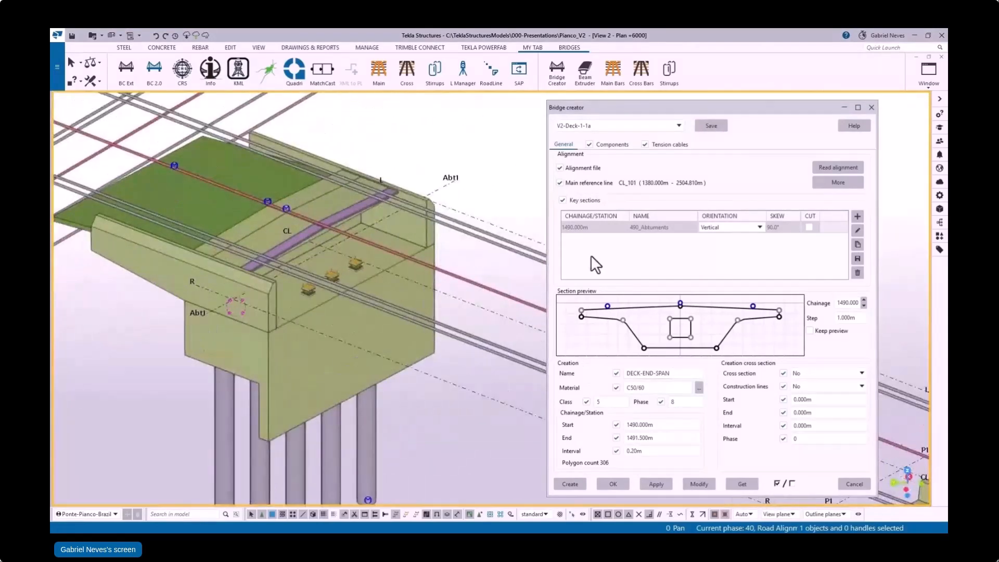
click(572, 486)
scroll(335, 277, up, 2)
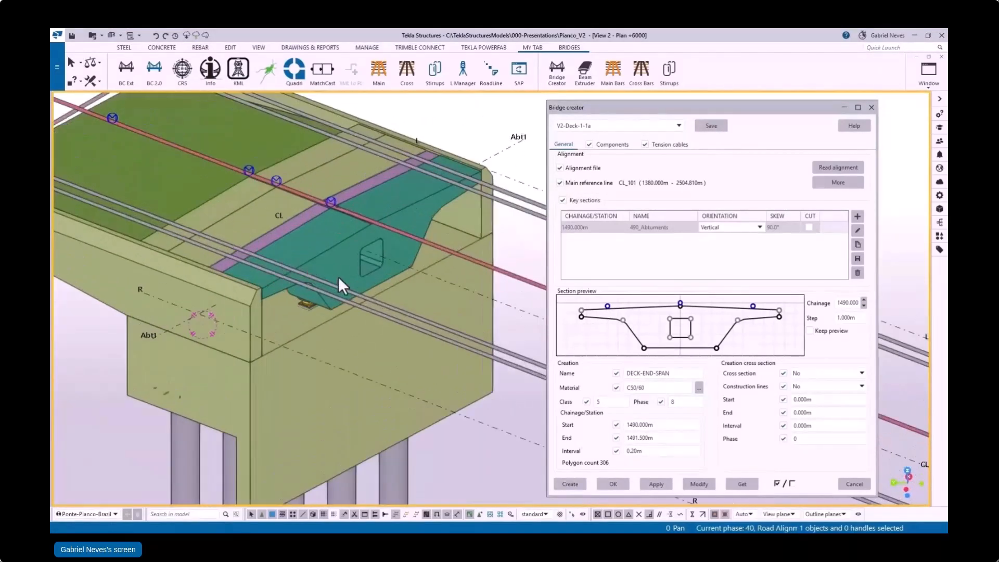
mouse_move(339, 283)
ctrl+middle_down()
mouse_move(364, 234)
mouse_move(381, 243)
mouse_move(328, 274)
mouse_move(478, 290)
mouse_move(436, 299)
mouse_move(339, 268)
ctrl+middle_up()
scroll(433, 299, down, 3)
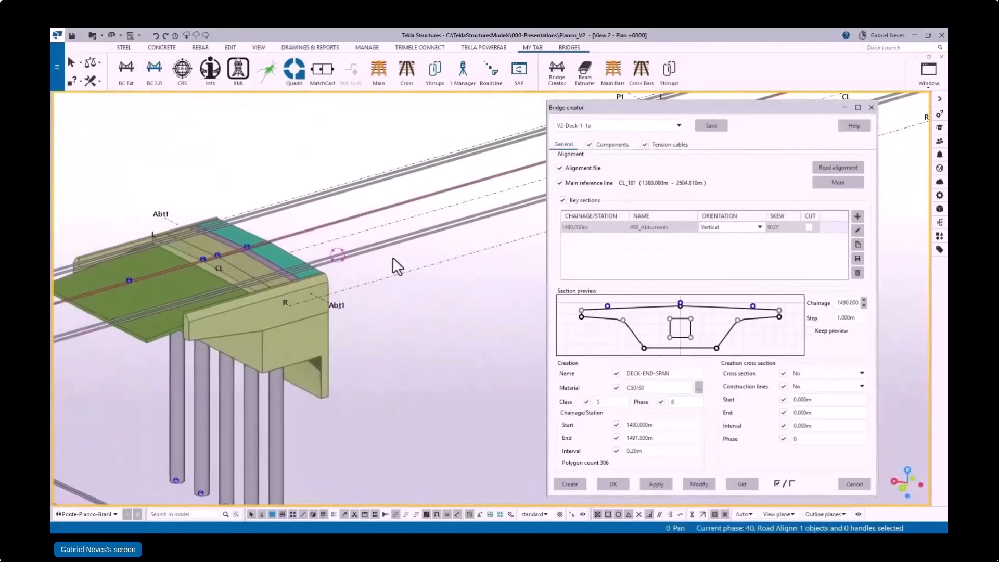
Step: Create the main deck part with the V2-Deck-1-1b settings from chainage 1491.5 to 1531.75 m and inspect its connection to the abutment
click(680, 126)
click(607, 254)
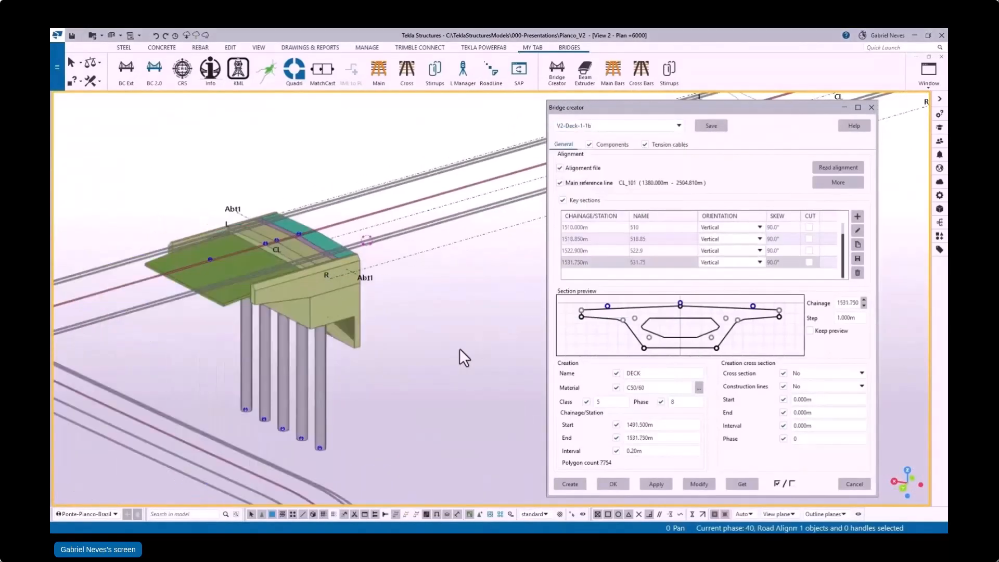
click(568, 485)
scroll(481, 317, down, 2)
middle_drag(513, 281, 370, 290)
scroll(216, 319, up, 4)
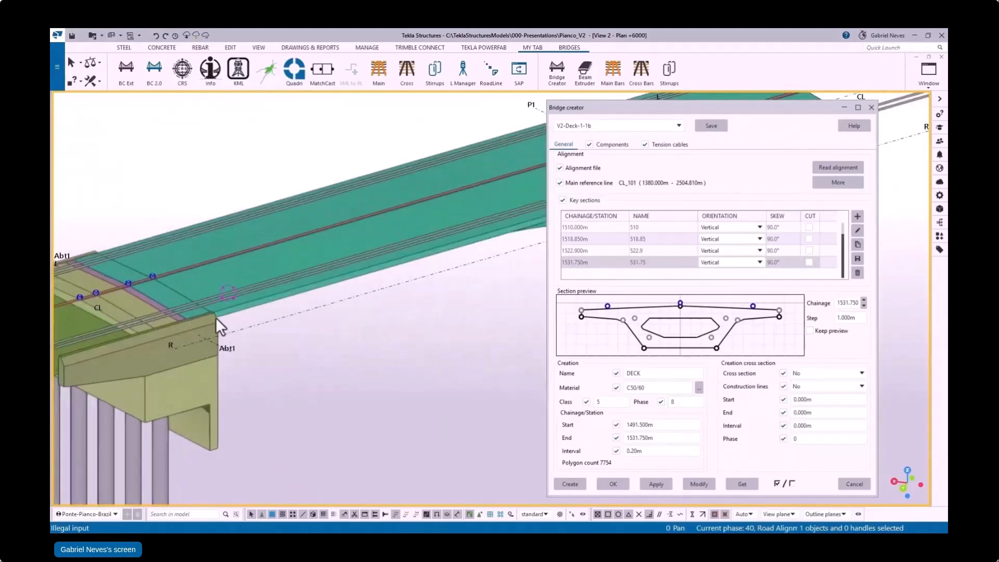
ctrl+middle_drag(218, 323, 399, 258)
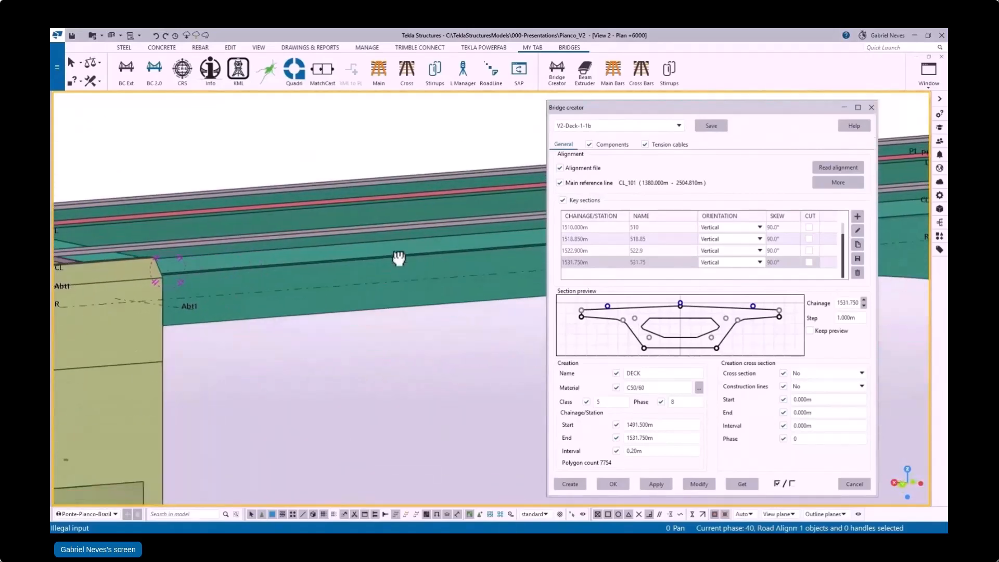
click(844, 107)
scroll(629, 254, down, 1)
scroll(547, 241, up, 2)
middle_drag(628, 255, 541, 245)
scroll(472, 252, down, 4)
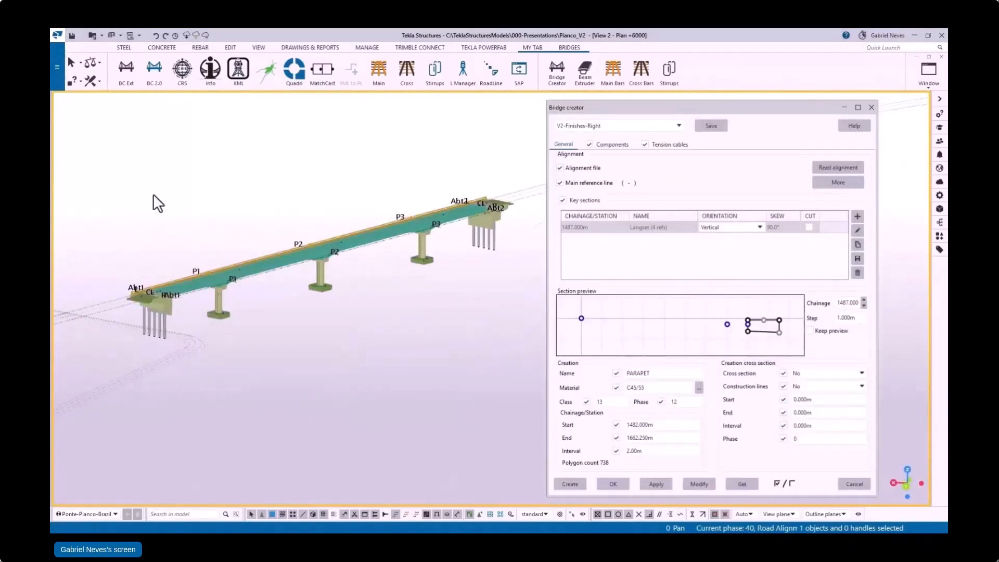
Step: Create the right parapet with the V2-Finishes-Right settings along CL_101 from chainage 1482 to 1662.25 m and close the bridge creator
scroll(156, 297, up, 6)
middle_drag(219, 312, 340, 292)
click(679, 126)
click(593, 292)
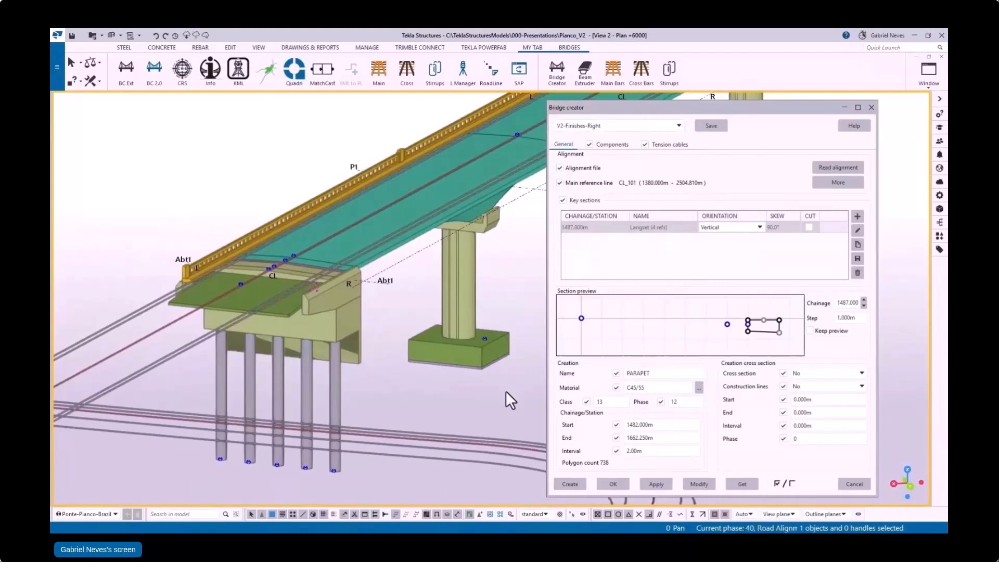
click(567, 484)
click(871, 108)
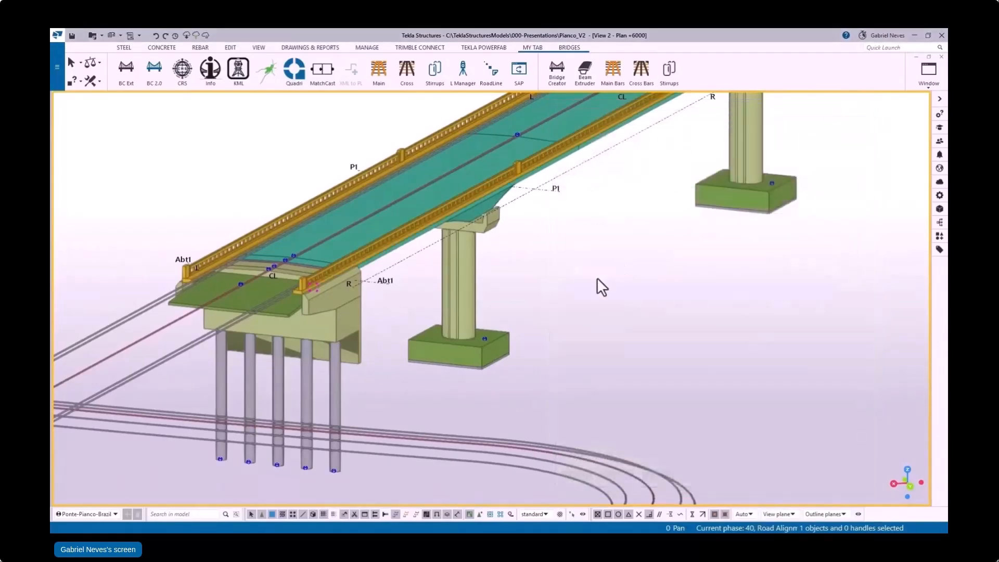
scroll(432, 229, up, 2)
ctrl+middle_drag(432, 229, 360, 290)
scroll(360, 290, down, 5)
middle_drag(635, 239, 510, 262)
scroll(510, 262, down, 1)
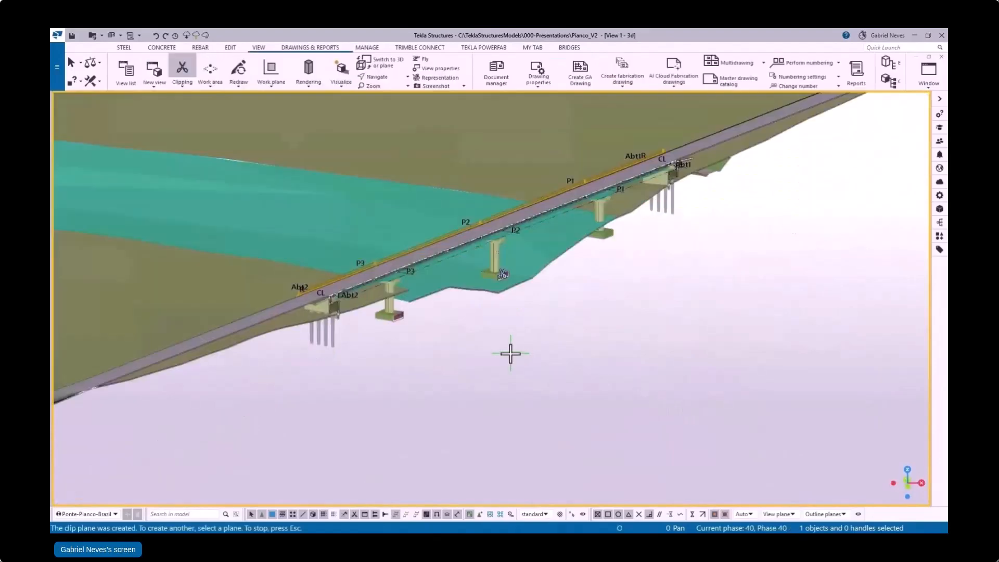
Step: Finish clipping the model at pier P3 and select the clipped footing's reinforcement
ctrl+middle_drag(509, 350, 515, 338)
scroll(323, 290, up, 3)
scroll(310, 295, up, 2)
ctrl+middle_drag(310, 294, 279, 285)
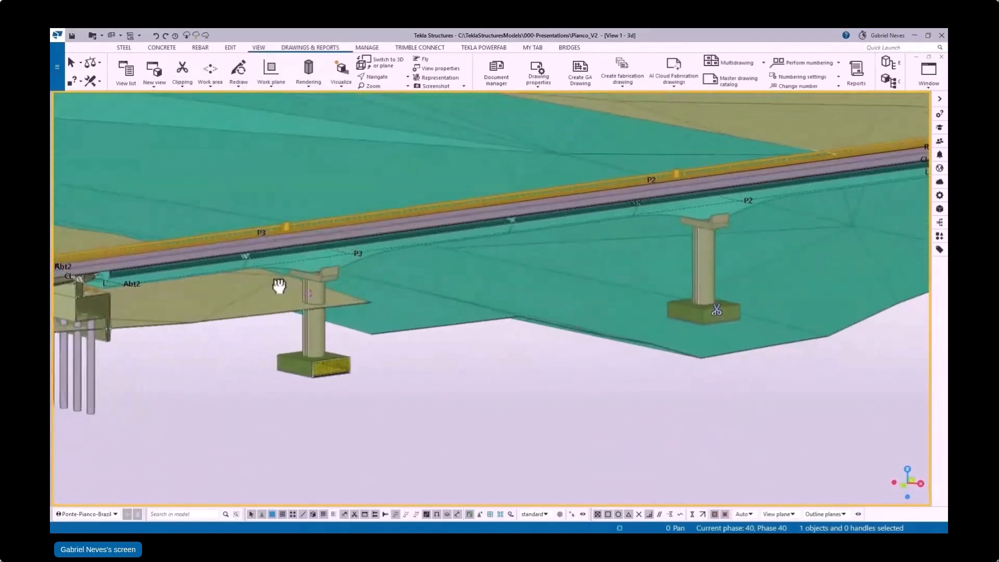
scroll(306, 366, up, 3)
middle_drag(351, 365, 398, 360)
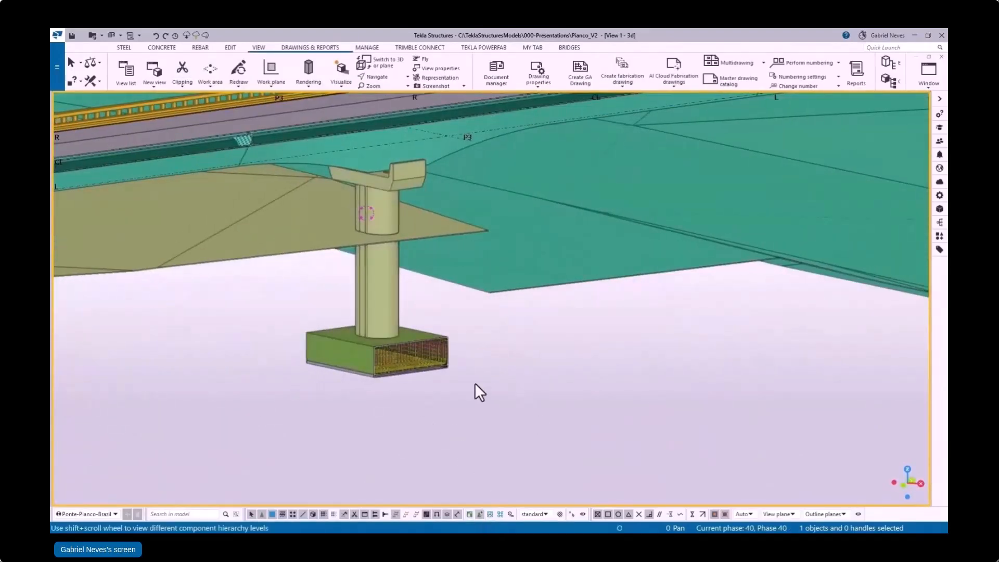
drag(268, 314, 486, 392)
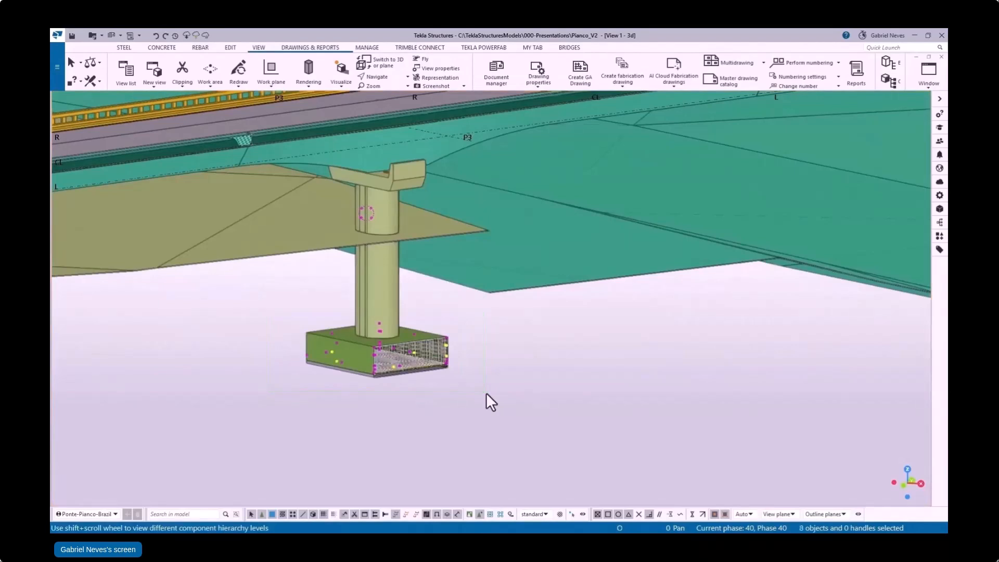
Step: Move pier P3's footing linearly upward towards the terrain surface with dX 0, dY 0 and dZ =5260.75-2000
right_click(361, 376)
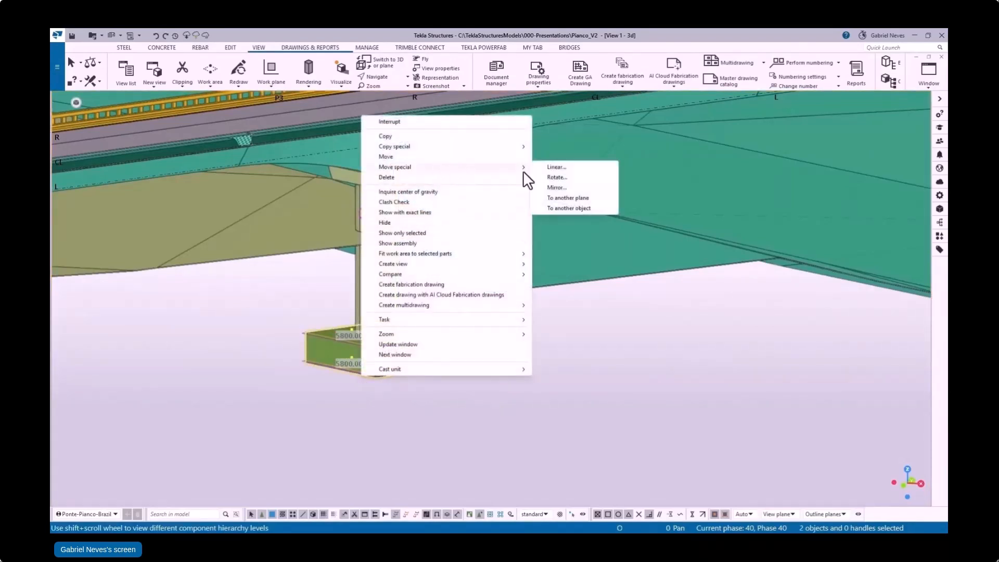
click(544, 165)
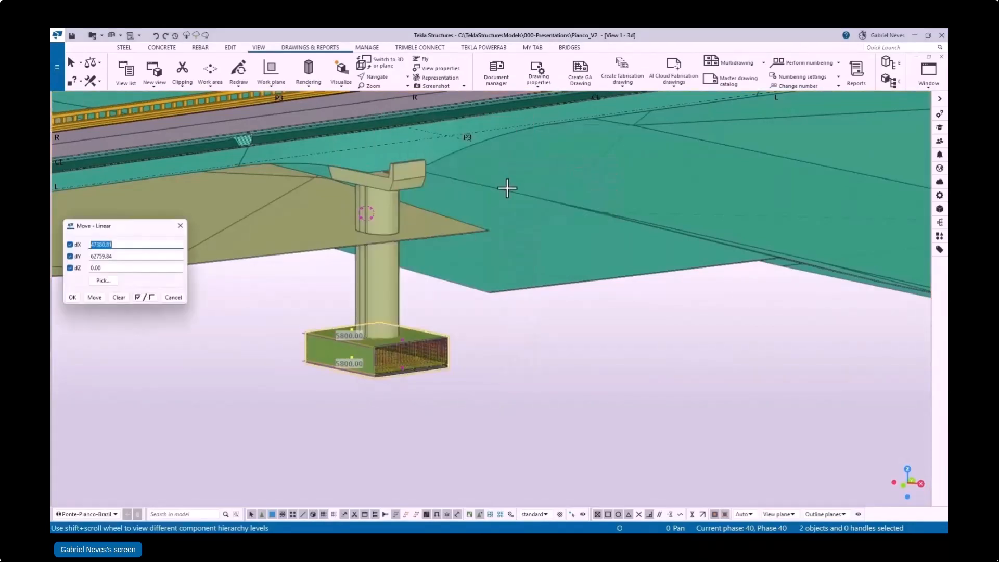
click(401, 338)
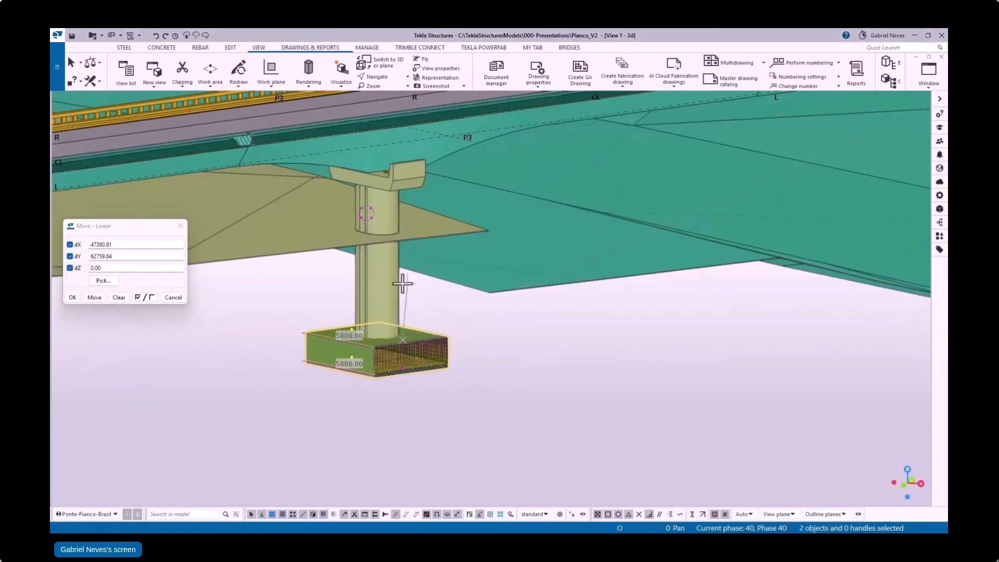
scroll(402, 284, up, 1)
ctrl+middle_drag(385, 265, 212, 285)
scroll(373, 250, up, 3)
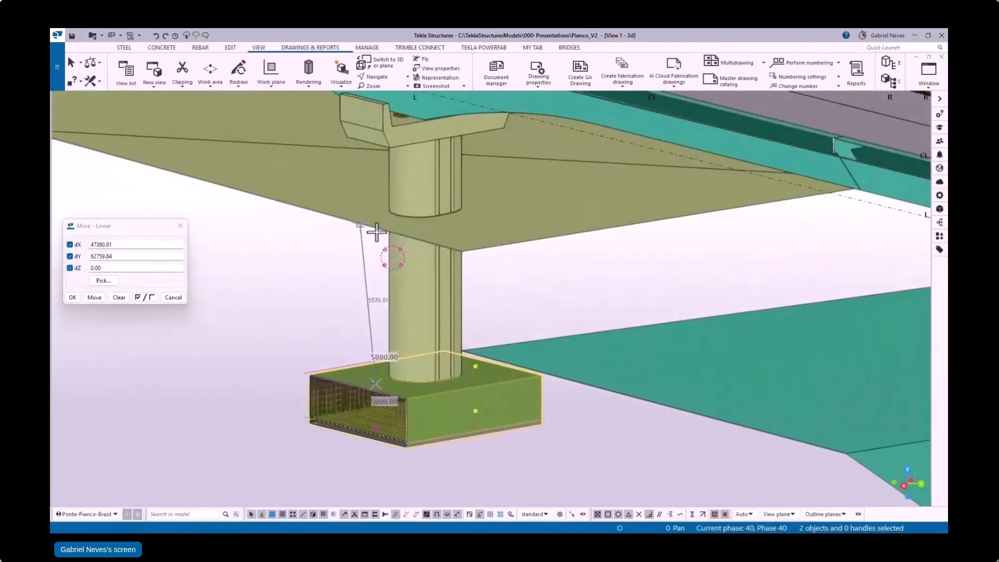
right_click(366, 222)
click(402, 359)
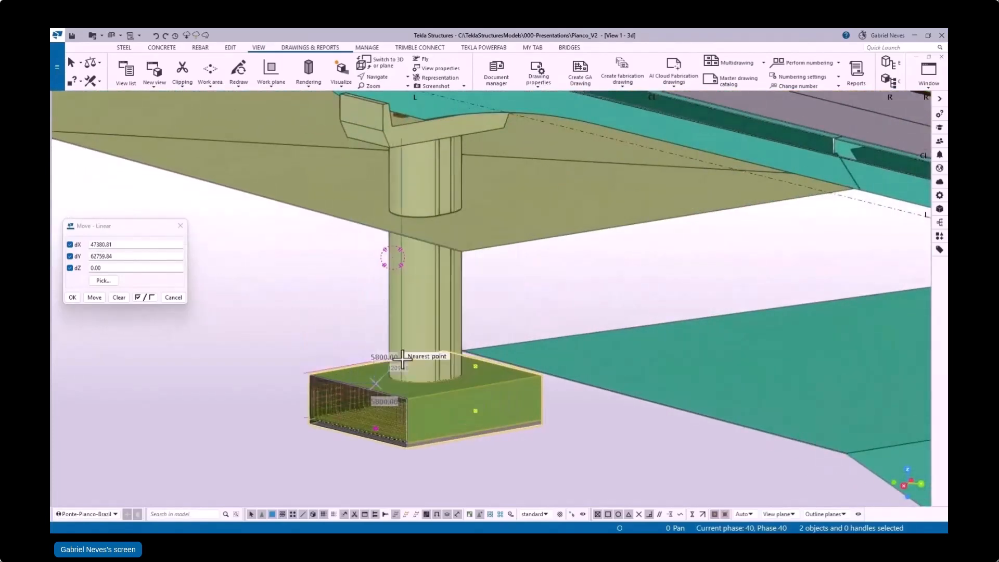
click(375, 228)
click(89, 268)
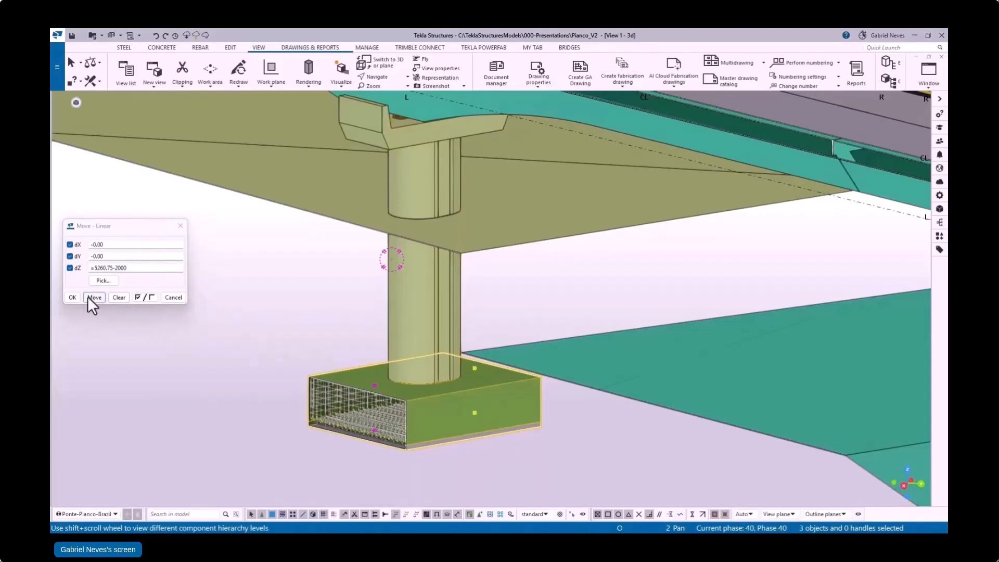
click(88, 296)
ctrl+middle_drag(421, 322, 424, 277)
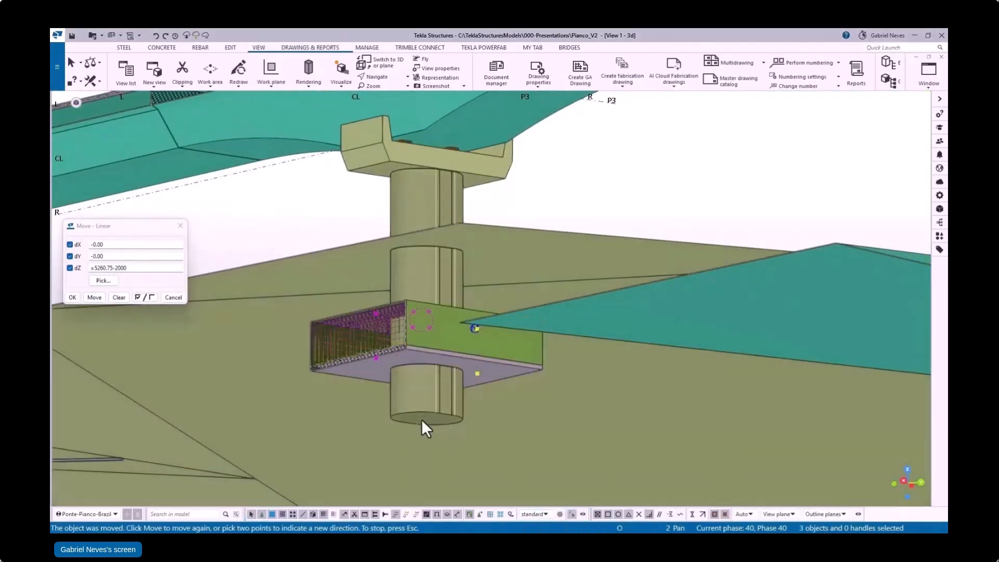
Step: Select pier P3's column and examine how it meets the raised footing
click(424, 420)
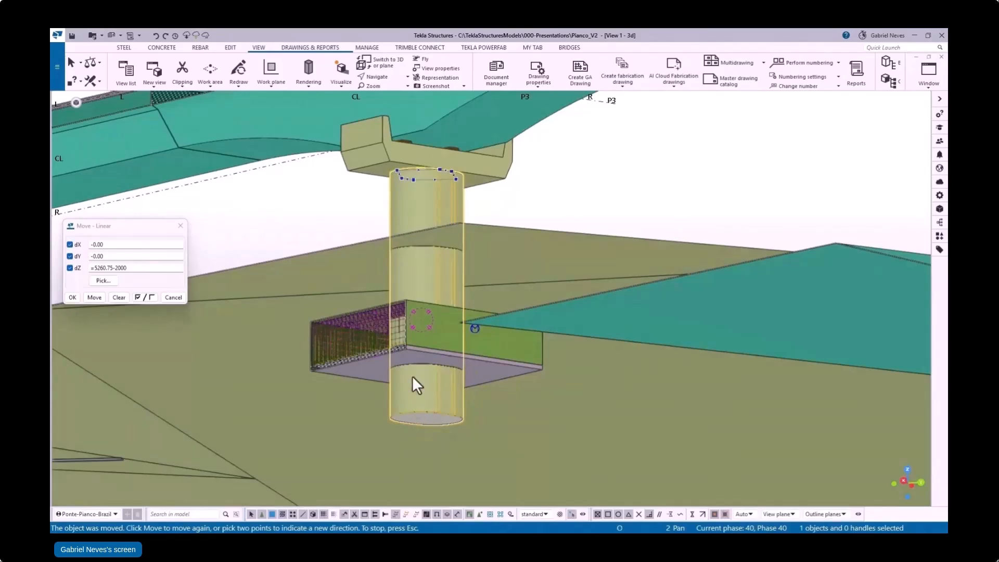
drag(412, 375, 401, 304)
scroll(408, 297, up, 5)
scroll(411, 304, down, 10)
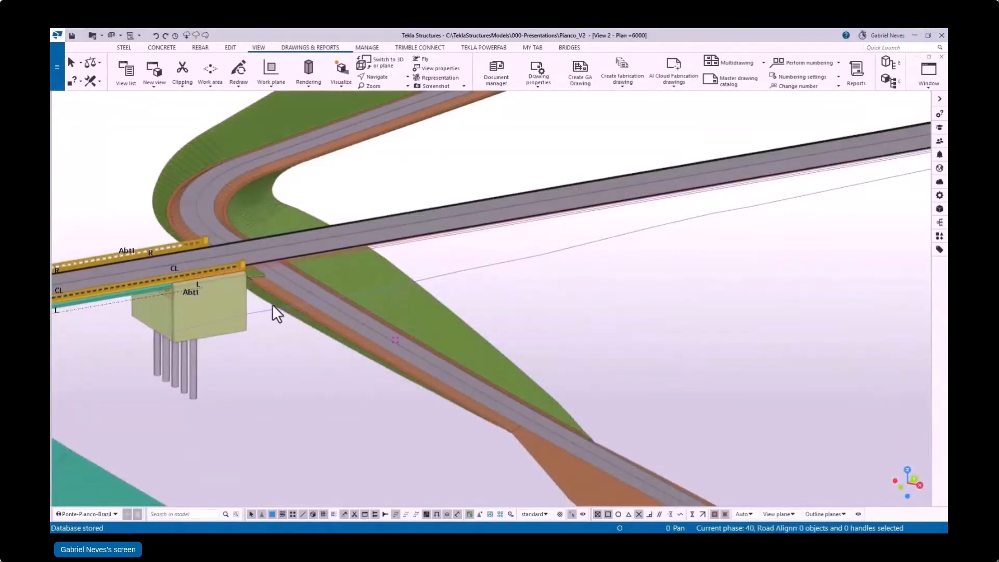
Step: Create stepped retaining walls beside abutment Abt1 with the US_Retaining_Walls_V5 Wall-Seg-1 settings, stations 7.82 to 17.02 m, between the road edge and ground lines
mouse_move(273, 304)
middle_down()
mouse_move(326, 293)
mouse_move(270, 321)
mouse_move(284, 308)
middle_up()
scroll(299, 313, up, 4)
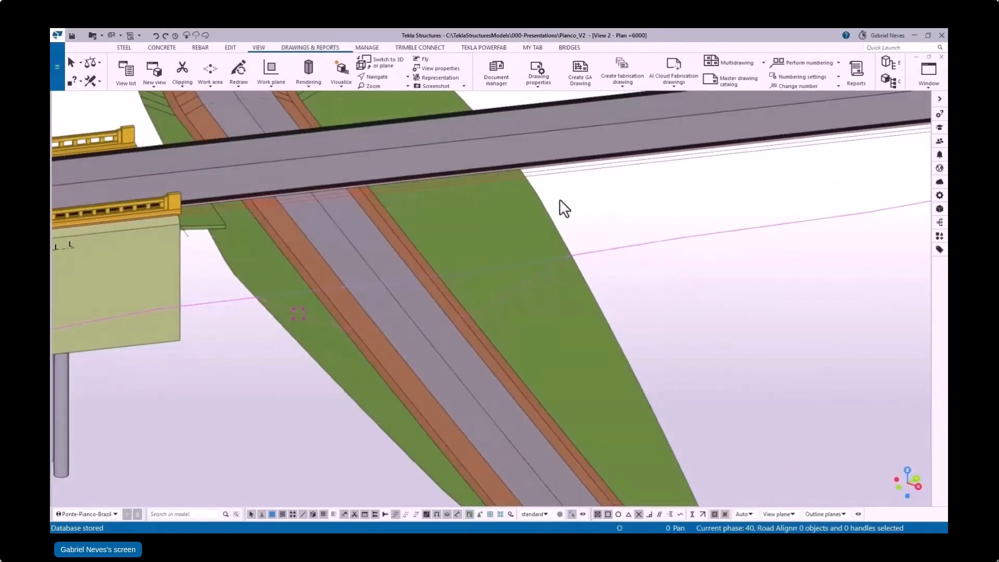
scroll(277, 364, down, 2)
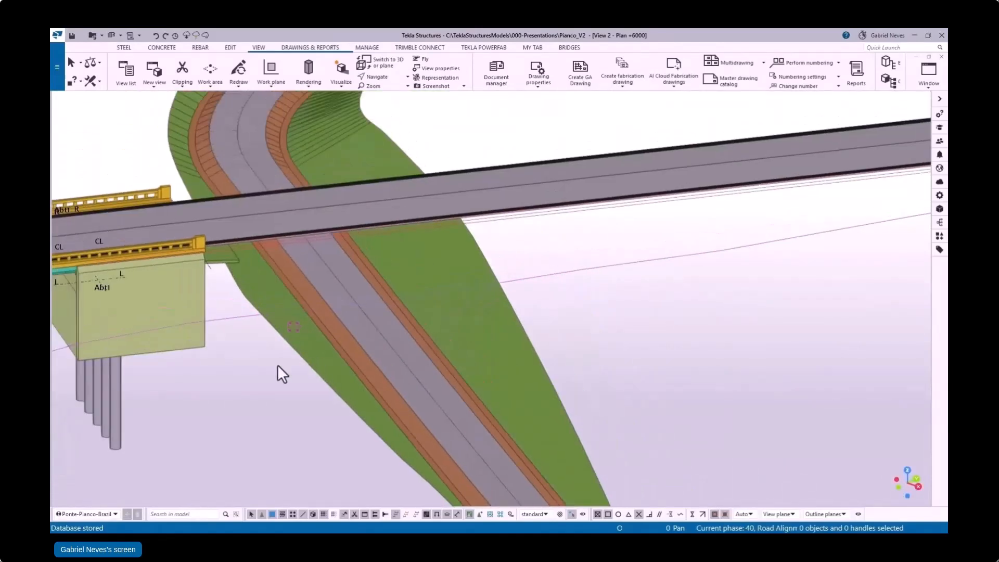
click(532, 47)
click(263, 73)
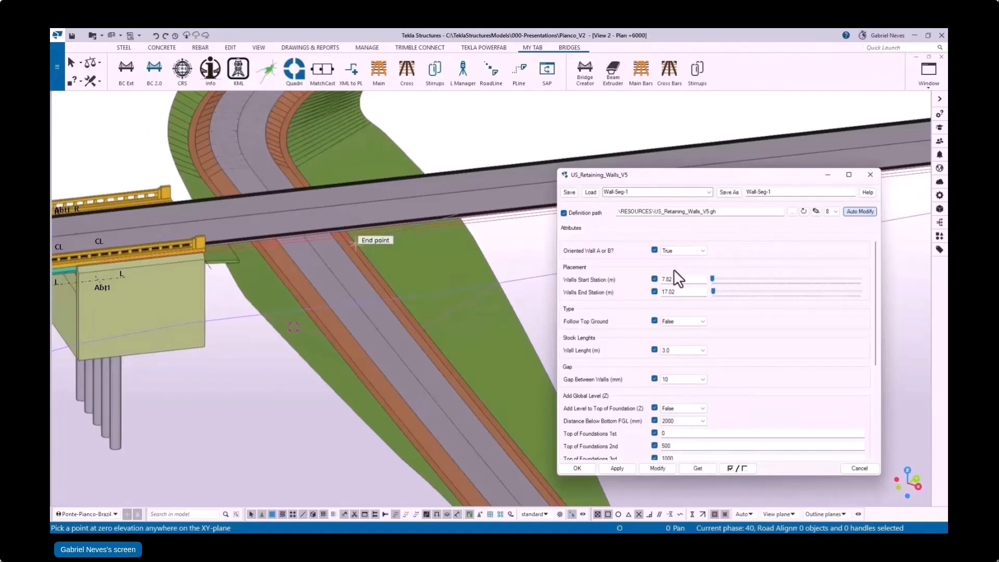
middle_drag(467, 120, 470, 120)
click(269, 70)
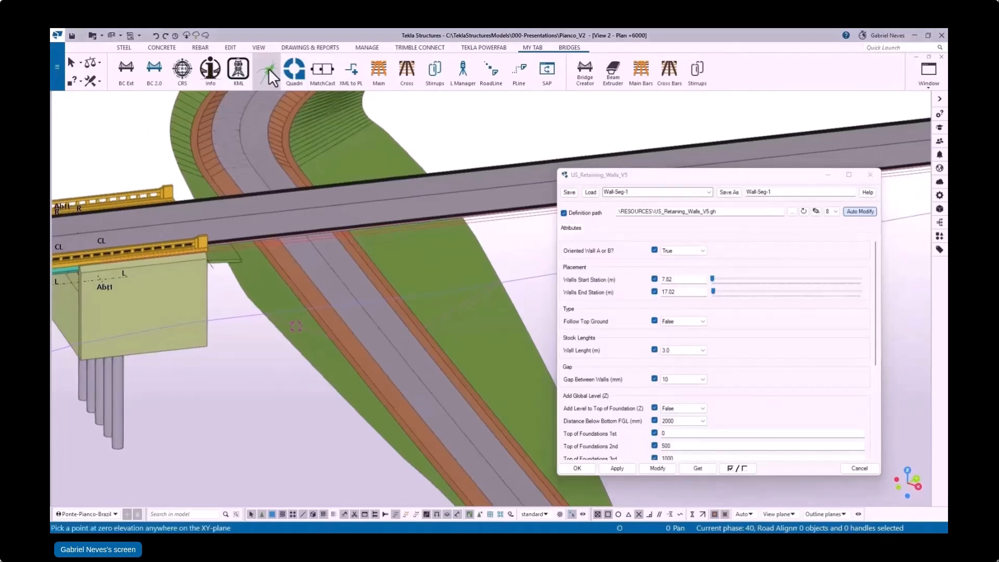
click(242, 249)
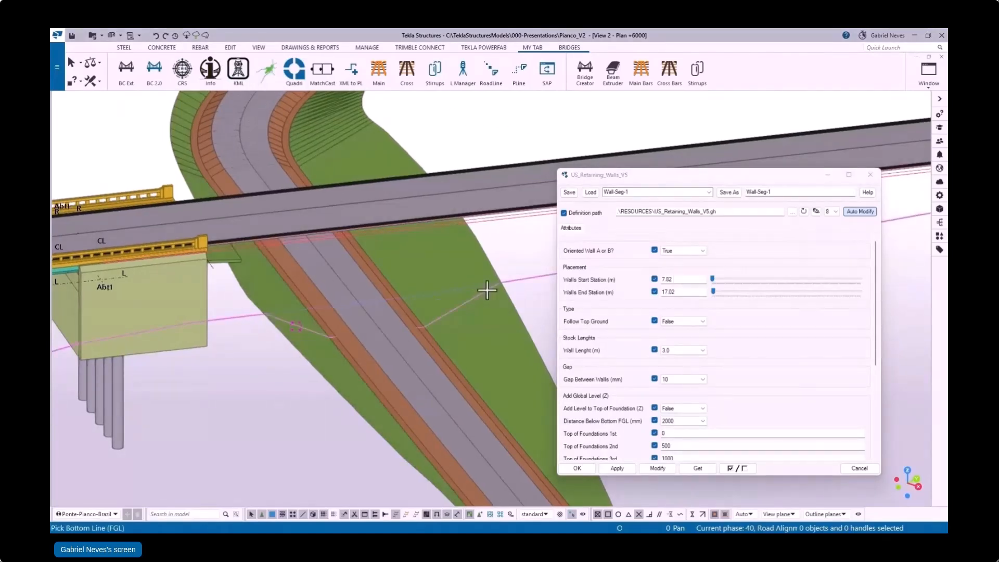
click(483, 291)
scroll(319, 339, up, 3)
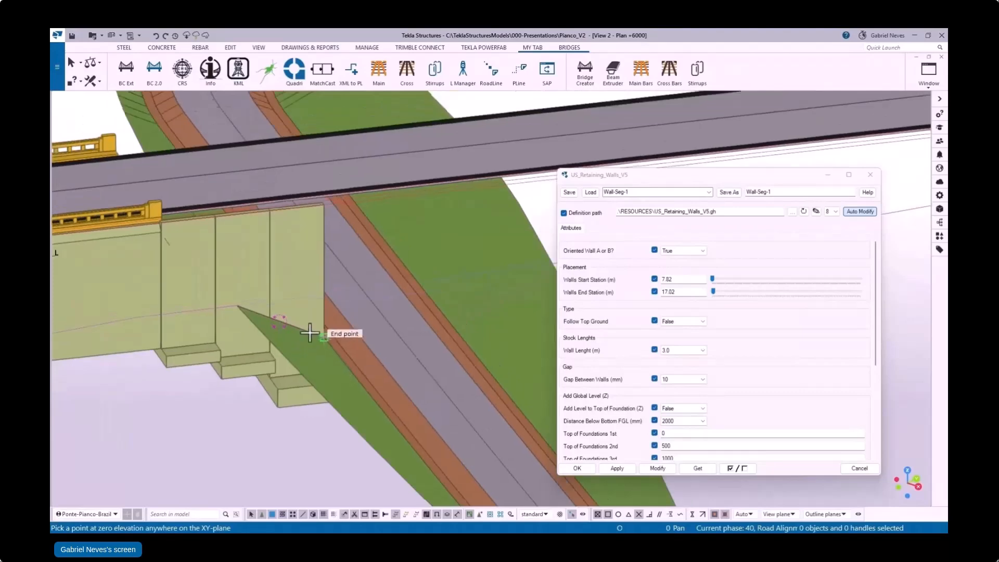
ctrl+middle_drag(312, 359, 354, 281)
scroll(223, 370, up, 2)
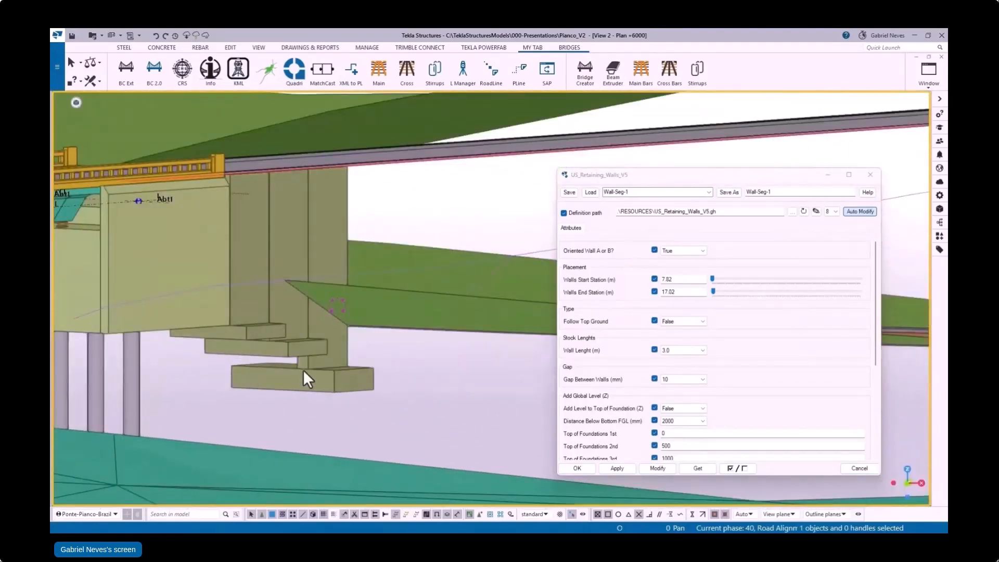
Step: Load the Wall-Seg-2 settings for the retaining walls, with stations 23.85 to 109 m
scroll(714, 386, down, 3)
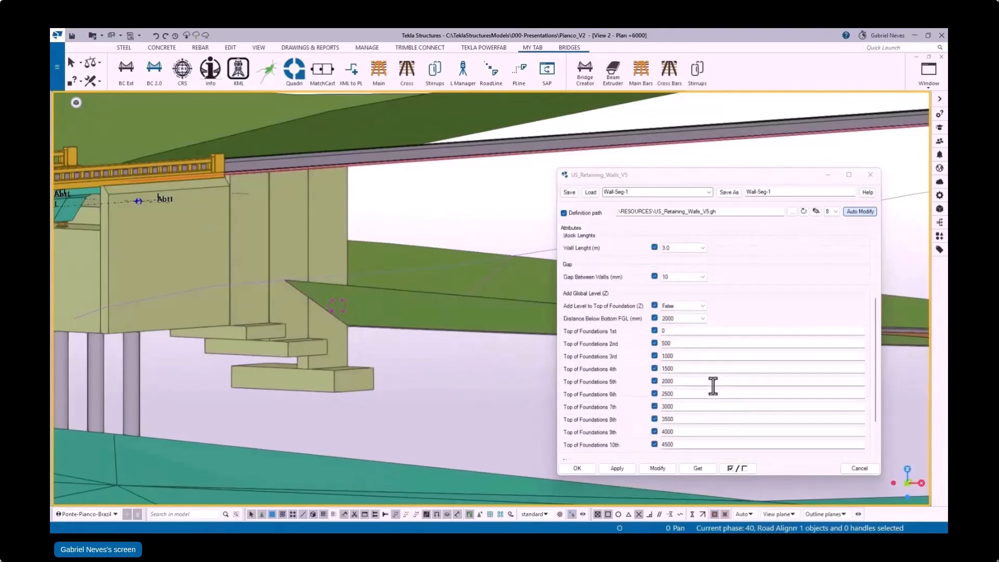
scroll(714, 387, up, 3)
ctrl+middle_drag(267, 280, 194, 277)
click(709, 192)
click(663, 219)
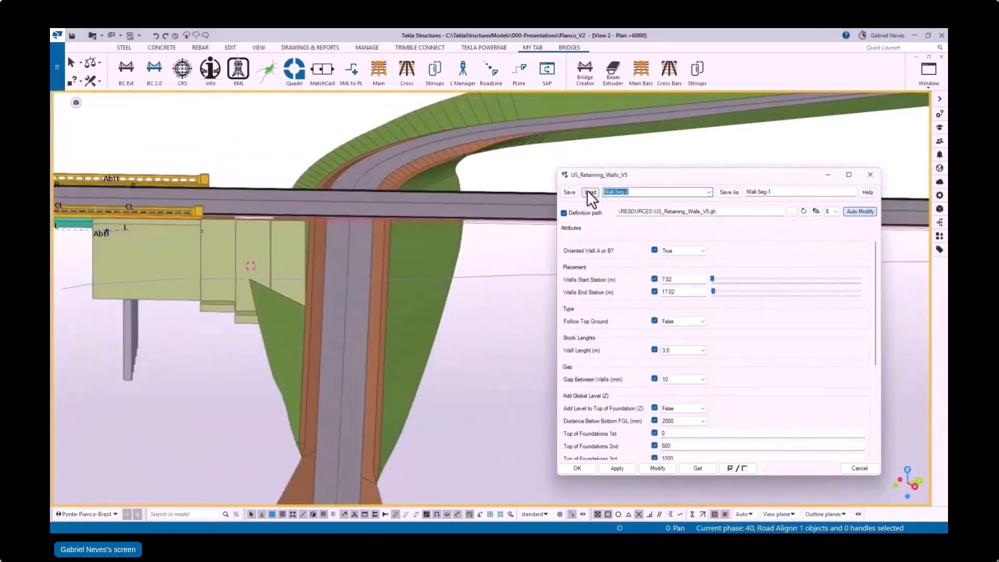
click(589, 191)
Step: Create the second run of retaining walls beyond the crossing road with Wall-Seg-2, picking the zero-elevation point and the ground lines
click(266, 73)
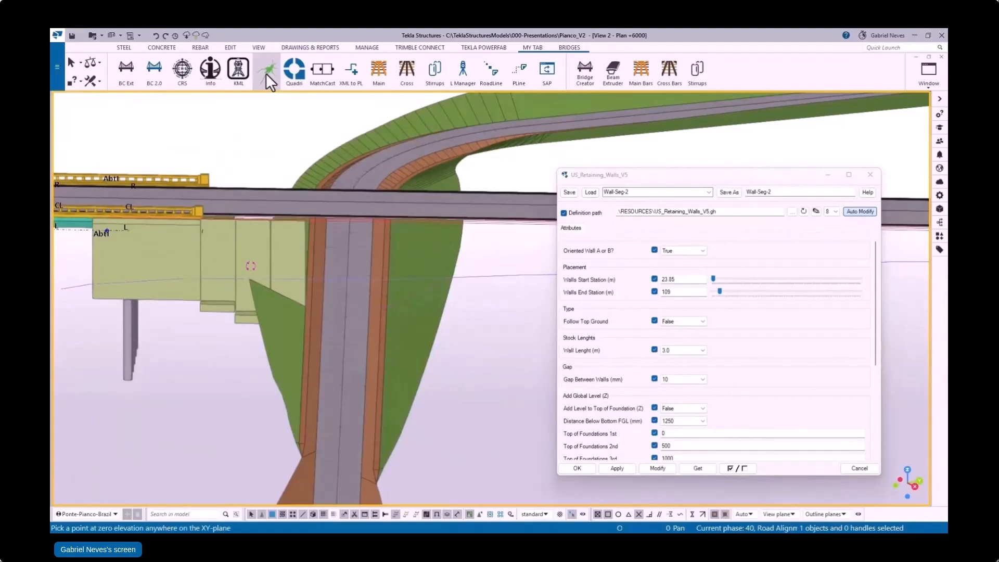
click(80, 232)
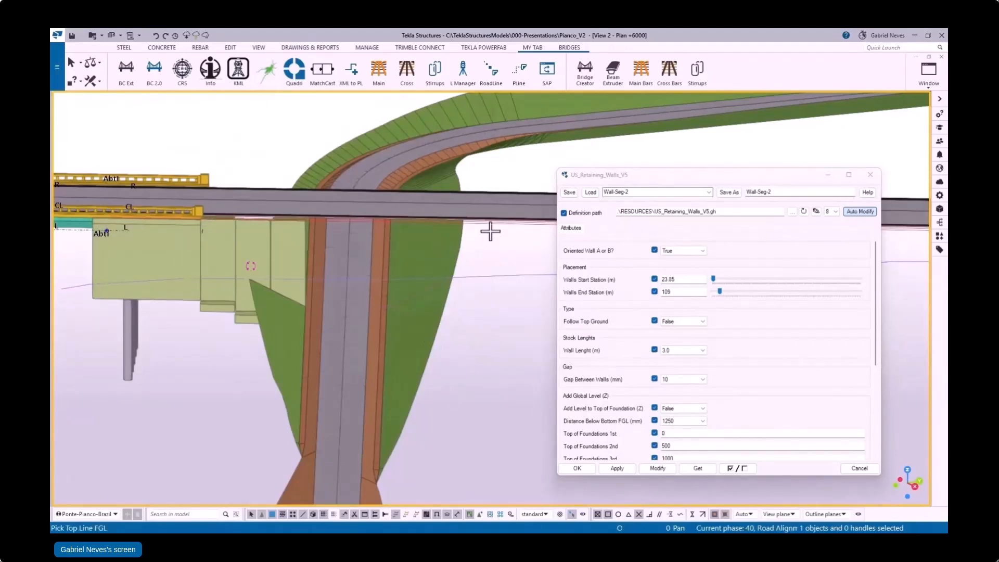
click(441, 281)
scroll(494, 343, down, 2)
middle_drag(492, 359, 914, 183)
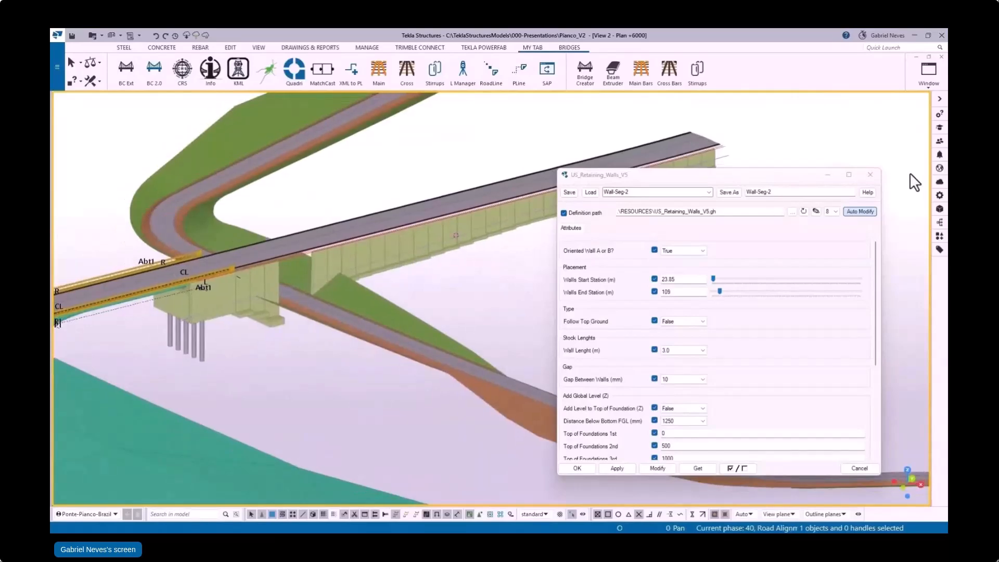
click(870, 175)
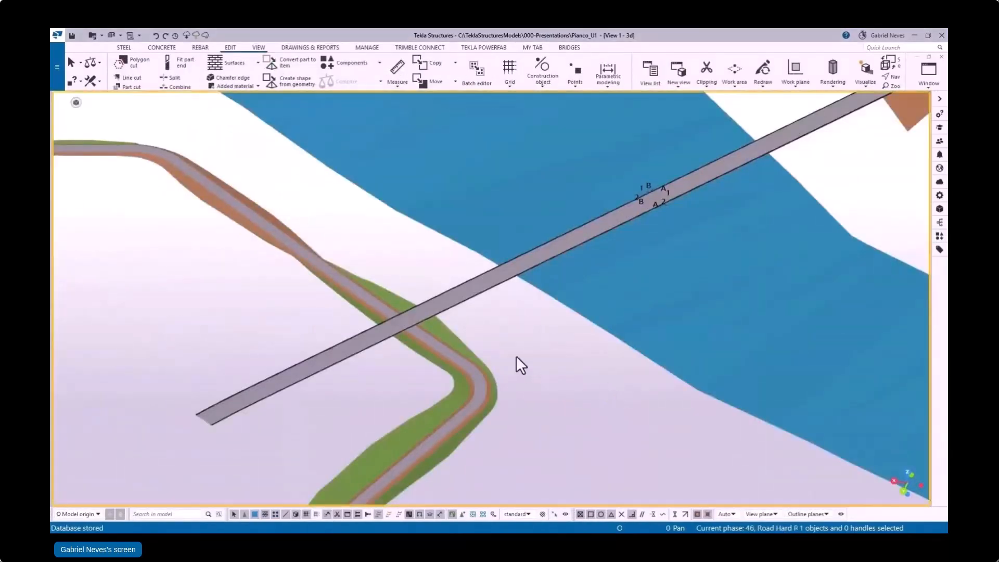
Step: In the Pianco_U1 model, create the underpass portal frame along CL_201 with Bridge Creator's U1-Underpass settings
click(532, 47)
click(154, 70)
click(638, 117)
click(625, 157)
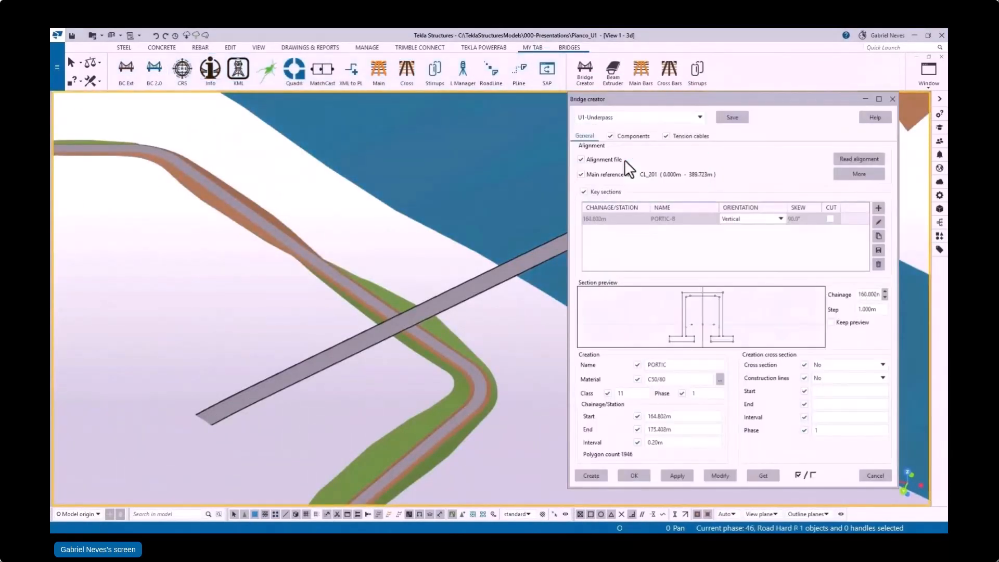
scroll(427, 333, up, 5)
ctrl+middle_drag(426, 327, 373, 308)
Step: Create the end pieces of the underpass with the U1-Entrance and U1-Exit settings
click(645, 118)
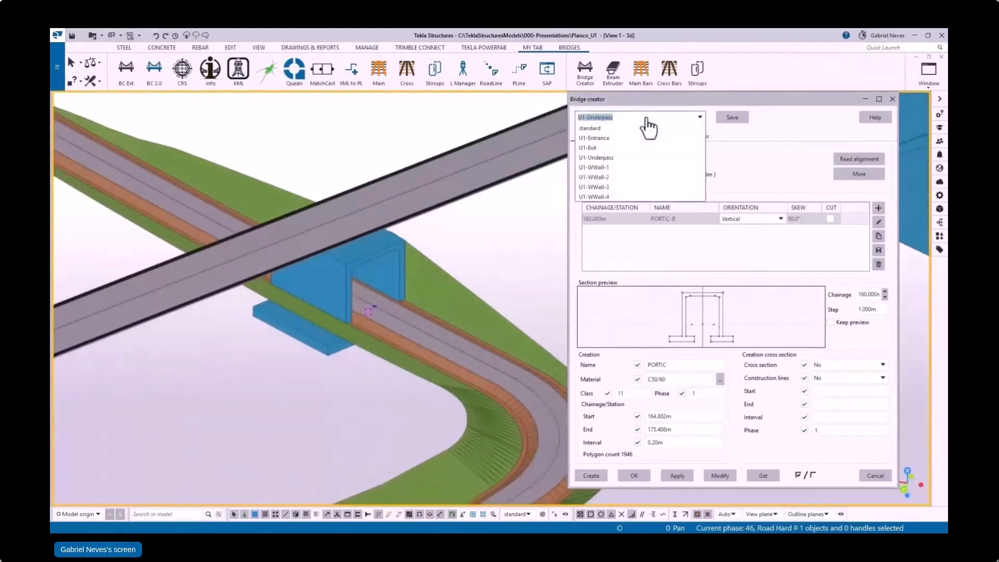
click(635, 149)
click(591, 475)
click(629, 118)
click(609, 148)
click(589, 476)
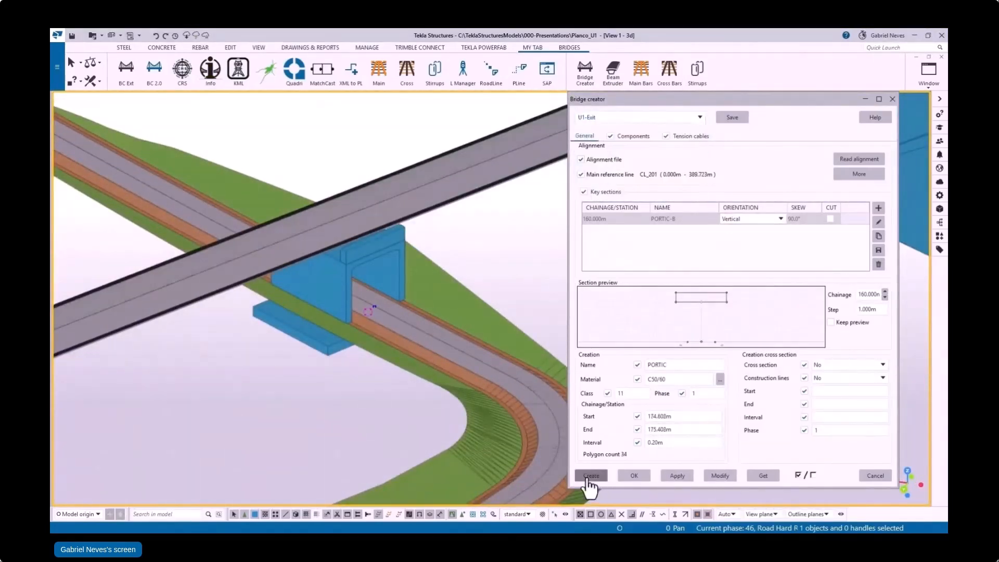
Step: Create the first two underpass wing walls with the U1-WWall-1 and U1-WWall-2 settings
click(626, 117)
click(629, 168)
click(591, 476)
click(641, 117)
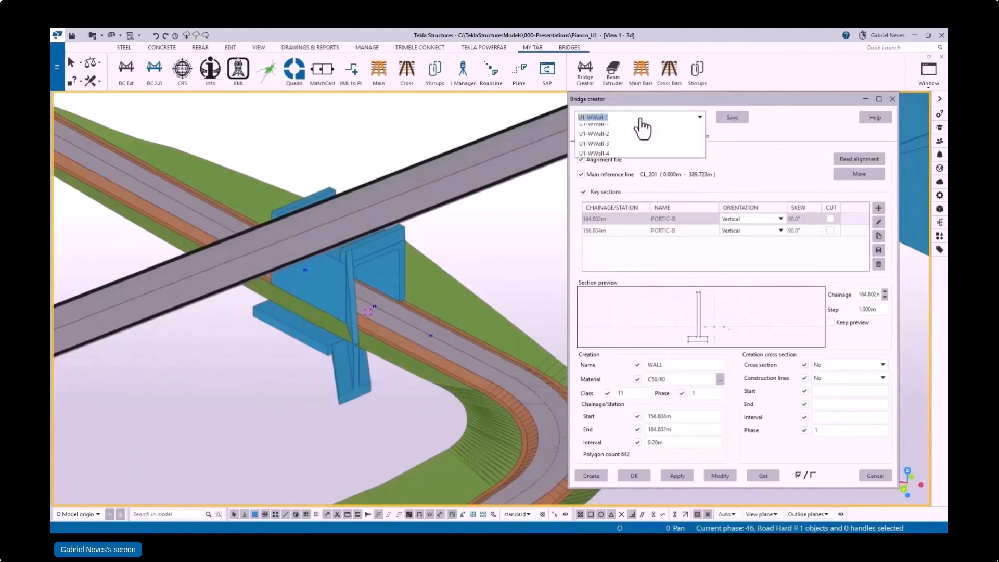
click(632, 177)
click(593, 476)
Step: Create the remaining two underpass wing walls with the U1-WWall-3 and U1-WWall-4 settings
click(645, 118)
click(613, 187)
click(593, 475)
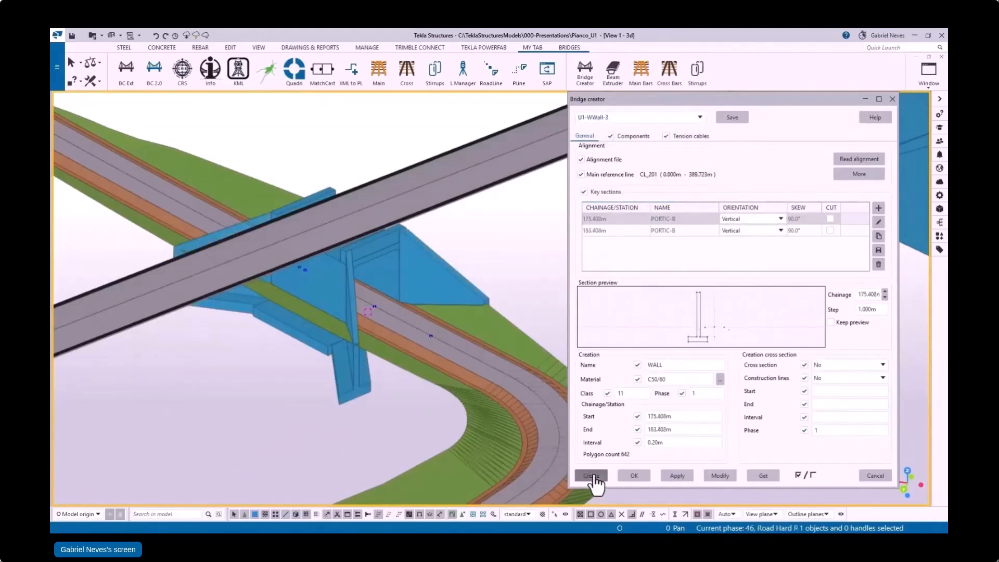
click(637, 117)
click(616, 197)
click(591, 476)
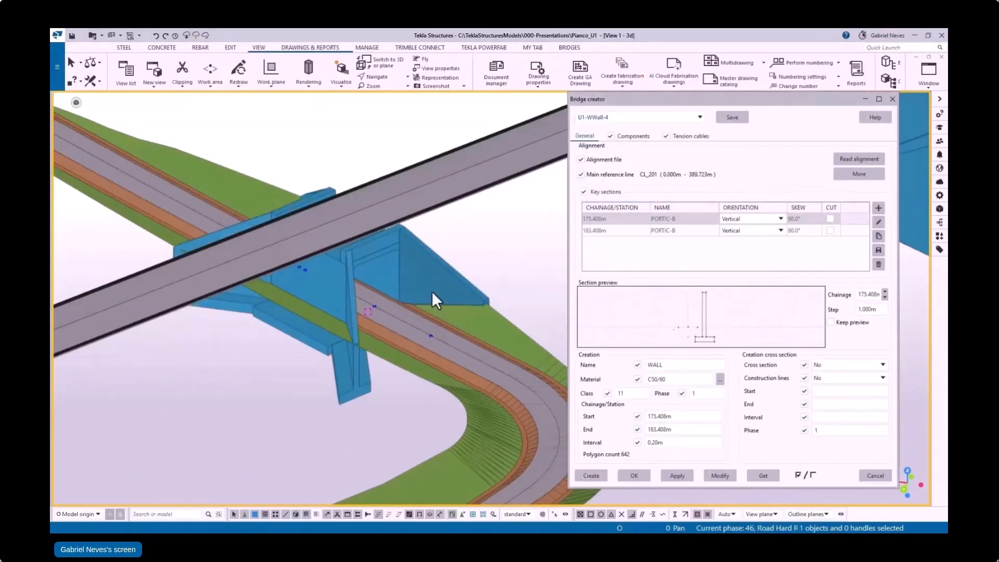
ctrl+middle_drag(433, 296, 515, 220)
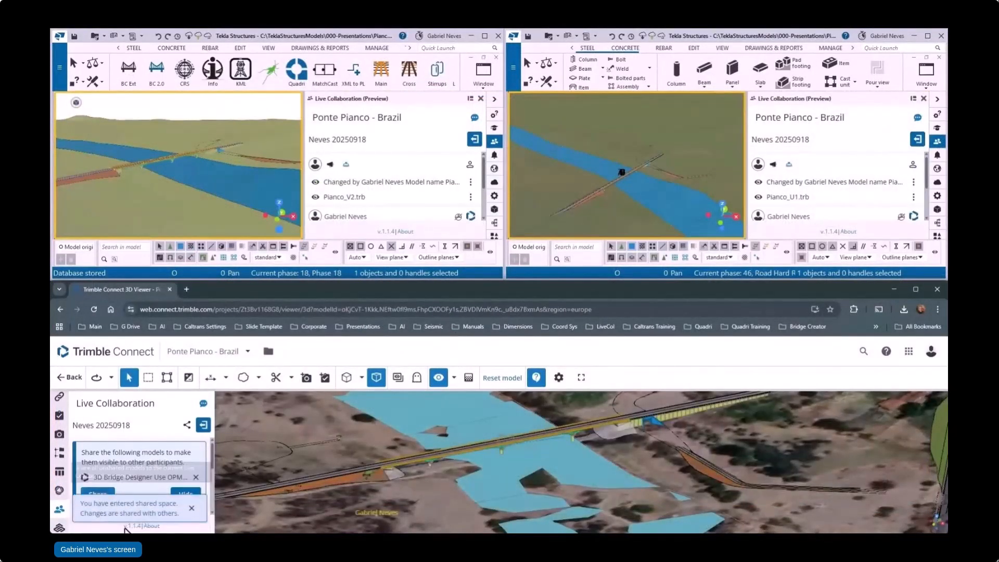
Step: In the Trimble Connect live session, hide the unshared 3D Bridge Designer model and inspect the combined bridge and underpass
click(189, 494)
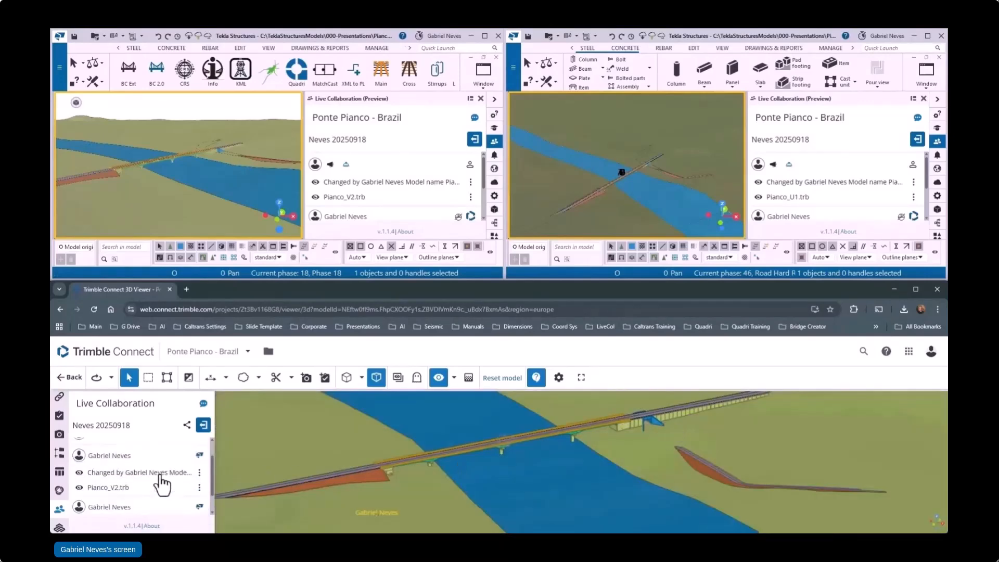
scroll(639, 422, up, 8)
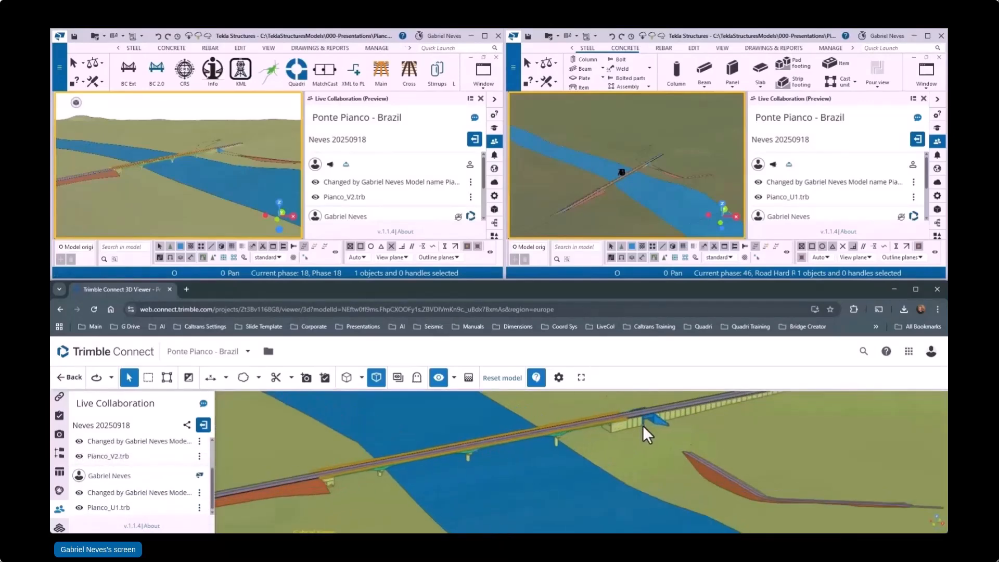
scroll(692, 451, down, 8)
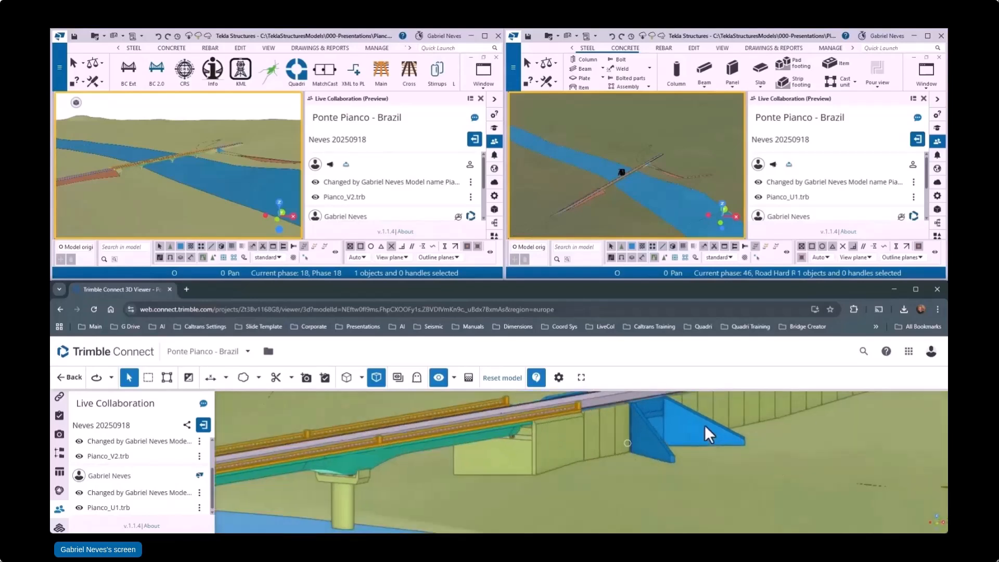
scroll(679, 430, down, 3)
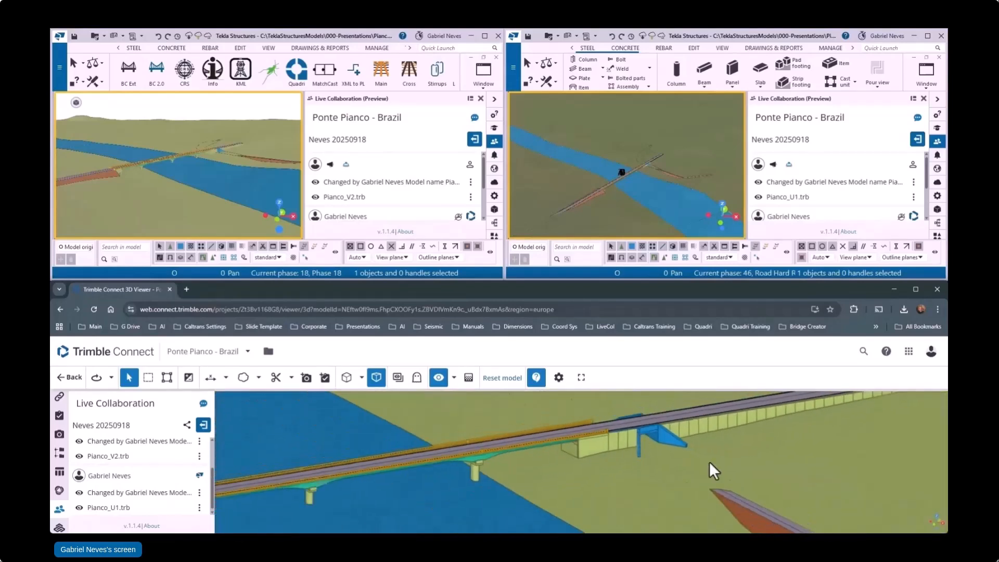
Step: Hide the olive ground surface around the bridge in the Trimble Connect viewer
click(739, 466)
click(591, 515)
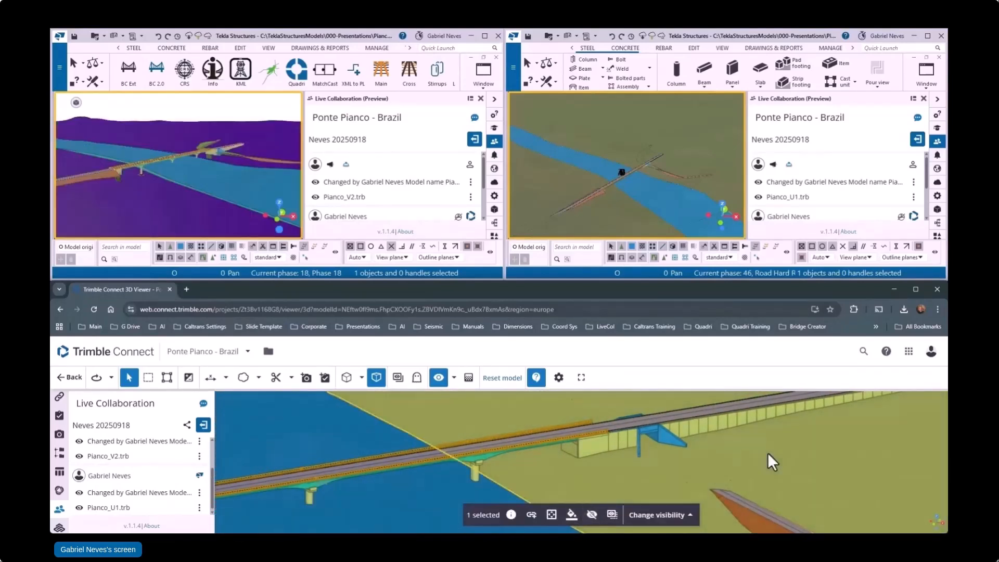
click(592, 515)
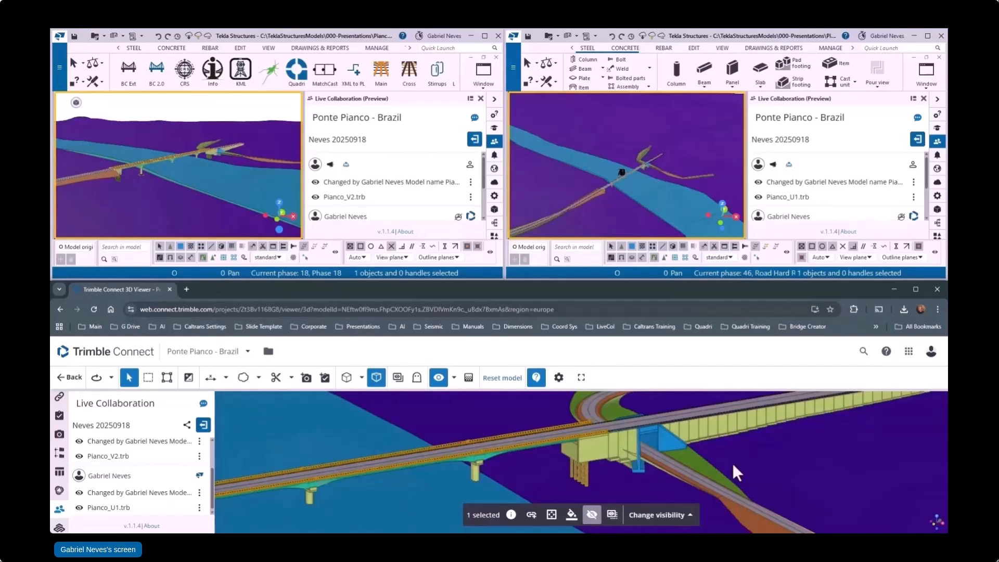
Step: Hide the overlapping blue water surfaces beneath the bridge
click(426, 494)
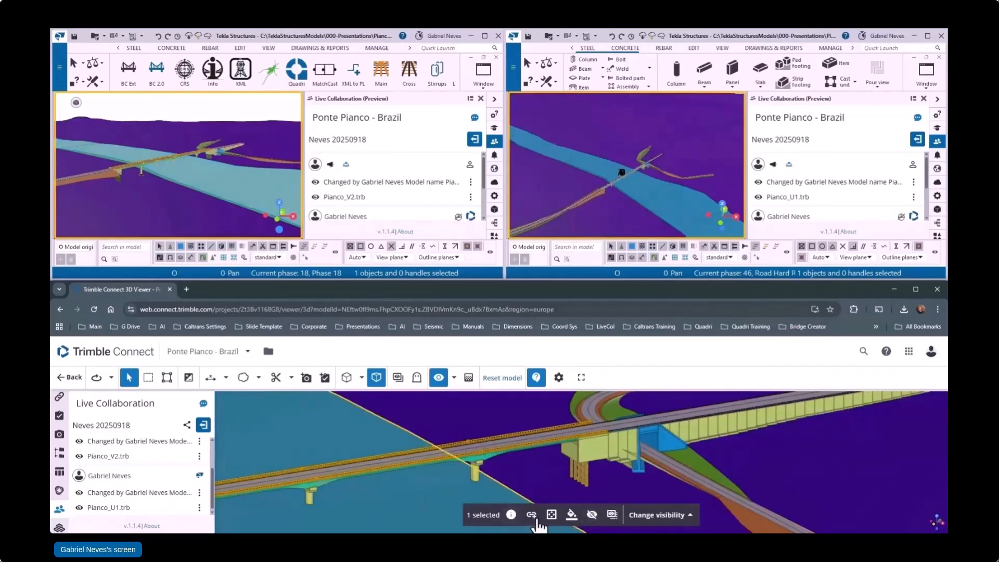
click(592, 516)
click(424, 492)
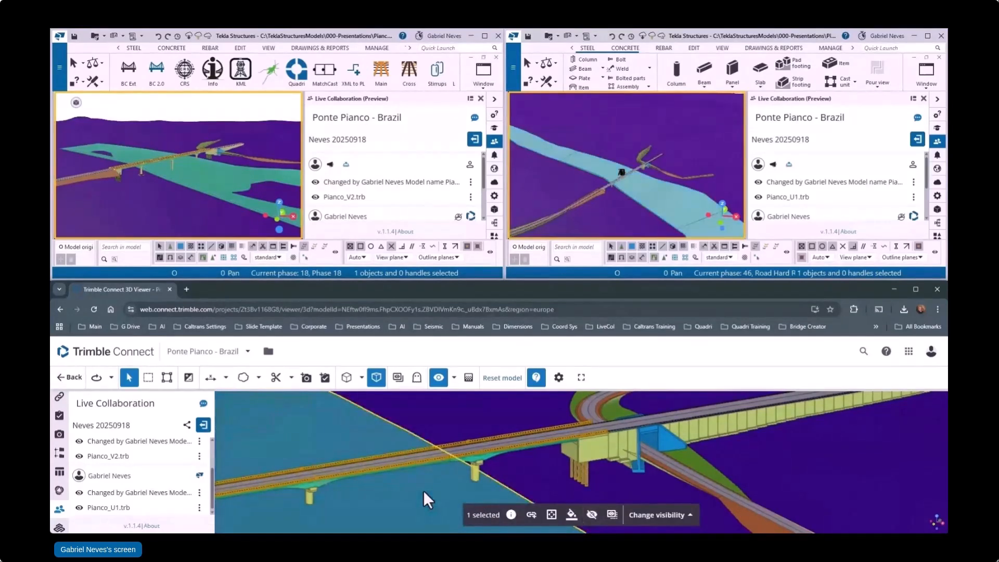
mouse_move(423, 490)
mouse_down()
mouse_move(364, 479)
mouse_move(395, 484)
mouse_up()
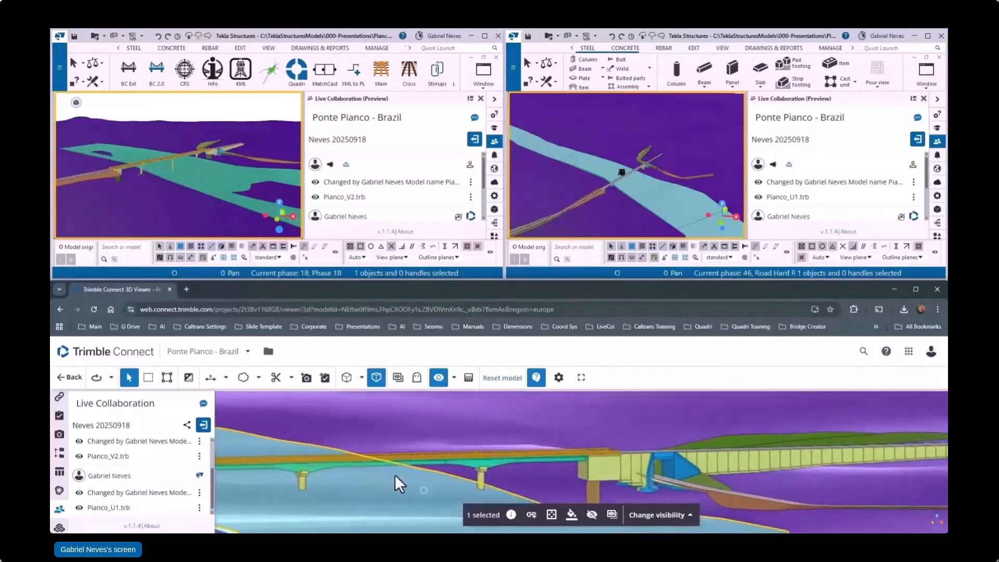
click(590, 515)
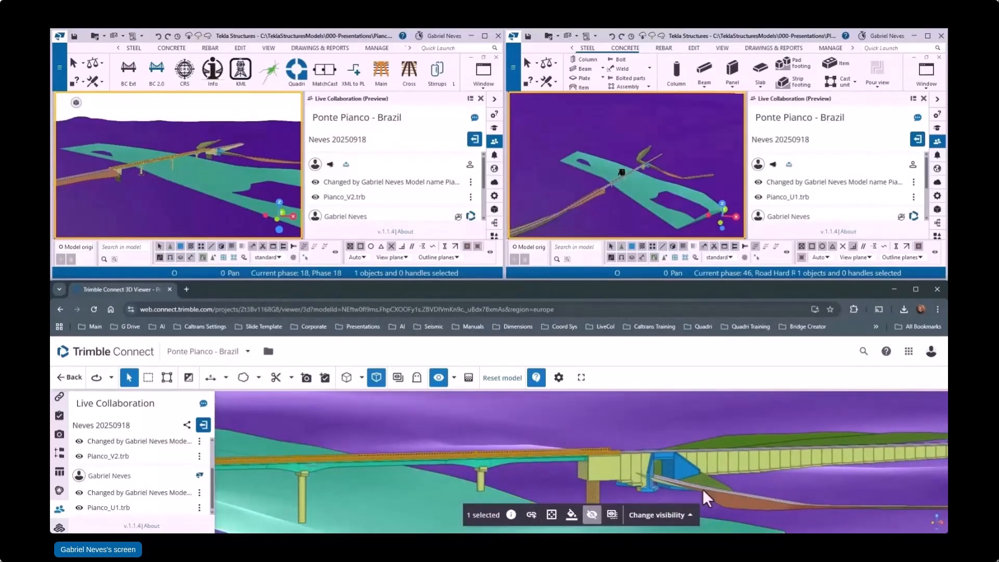
Step: Hide the overlapping purple terrain surfaces under the bridge and roads
drag(702, 488, 760, 491)
click(785, 513)
click(591, 516)
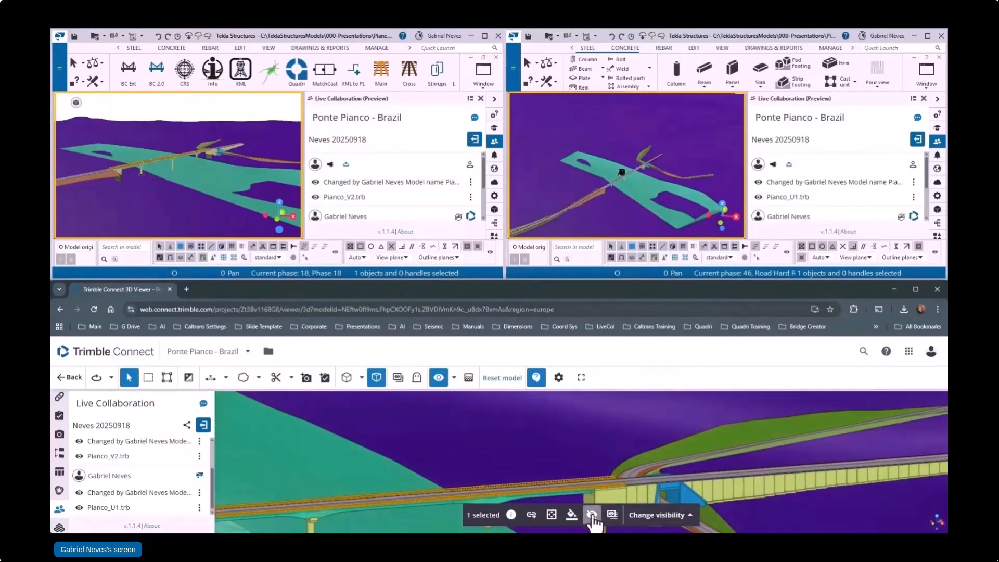
scroll(776, 470, down, 1)
click(813, 501)
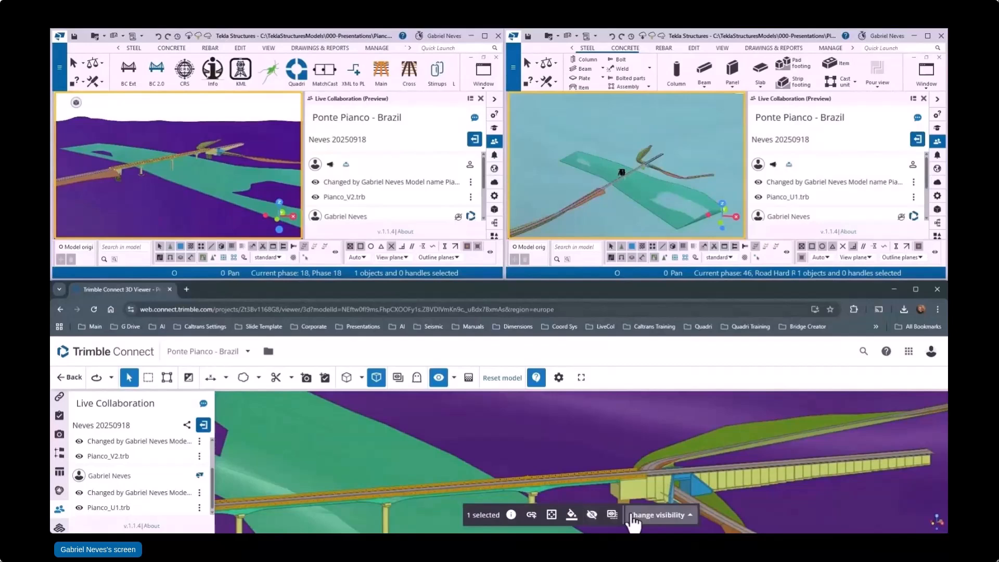
click(591, 516)
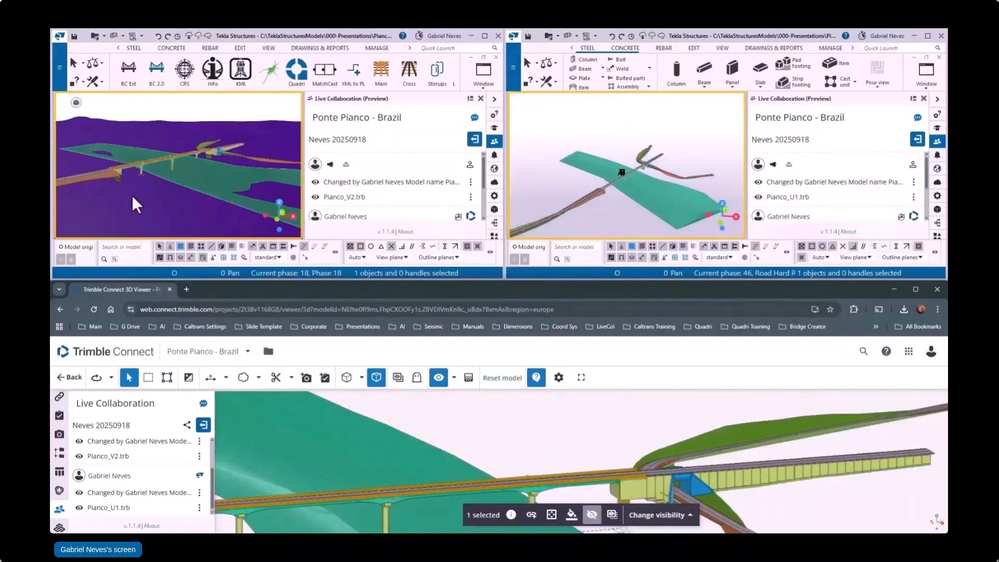
Step: Switch to the Pianco_V2 model in Tekla Structures and examine how the underpass wing walls meet the retaining walls
ctrl+middle_drag(122, 198, 214, 151)
scroll(216, 151, up, 10)
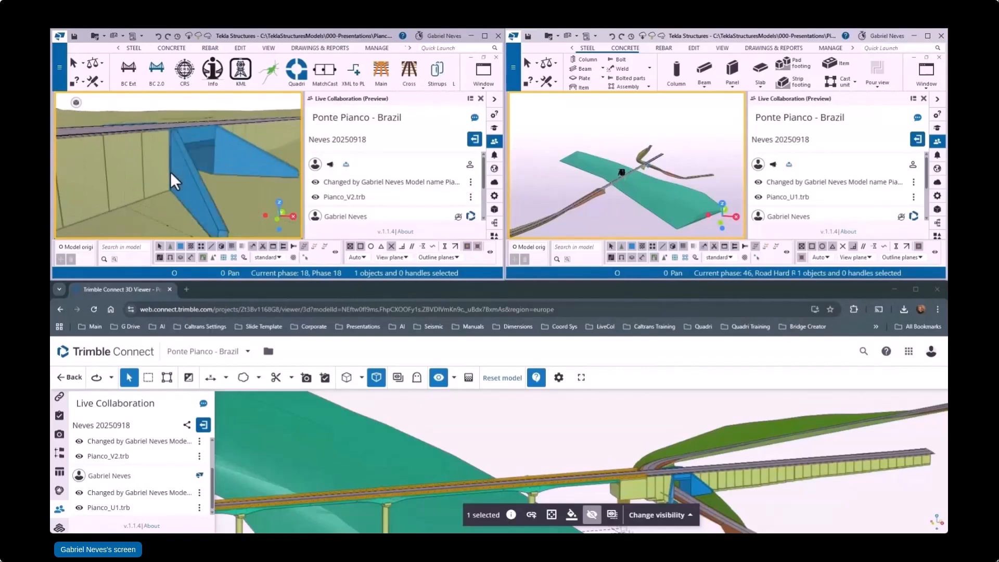
scroll(171, 174, down, 2)
scroll(171, 175, up, 1)
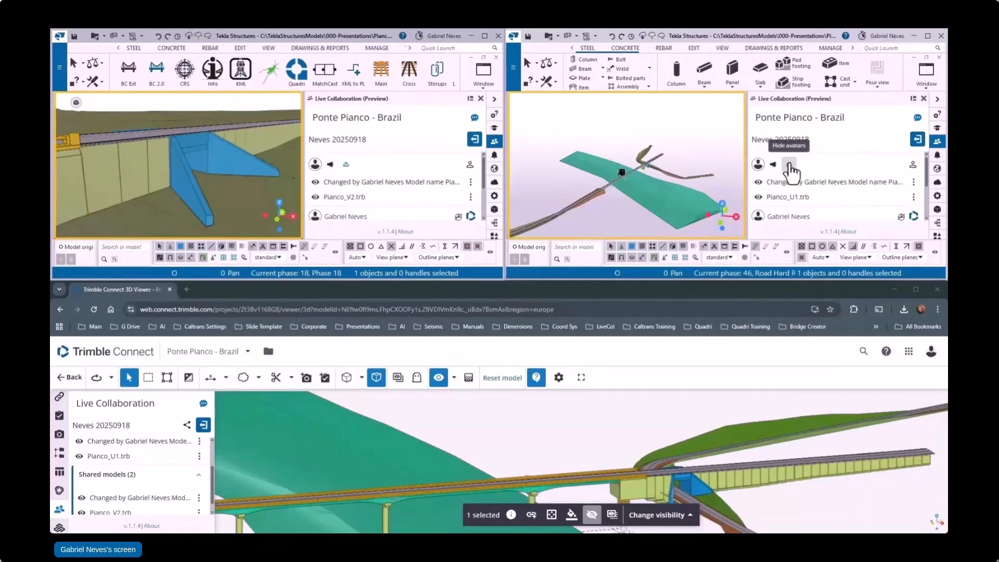
Step: Check the avatar status of the session participants in Pianco_U1 and switch the Trimble Connect viewer from orthogonal to perspective camera
scroll(800, 173, down, 1)
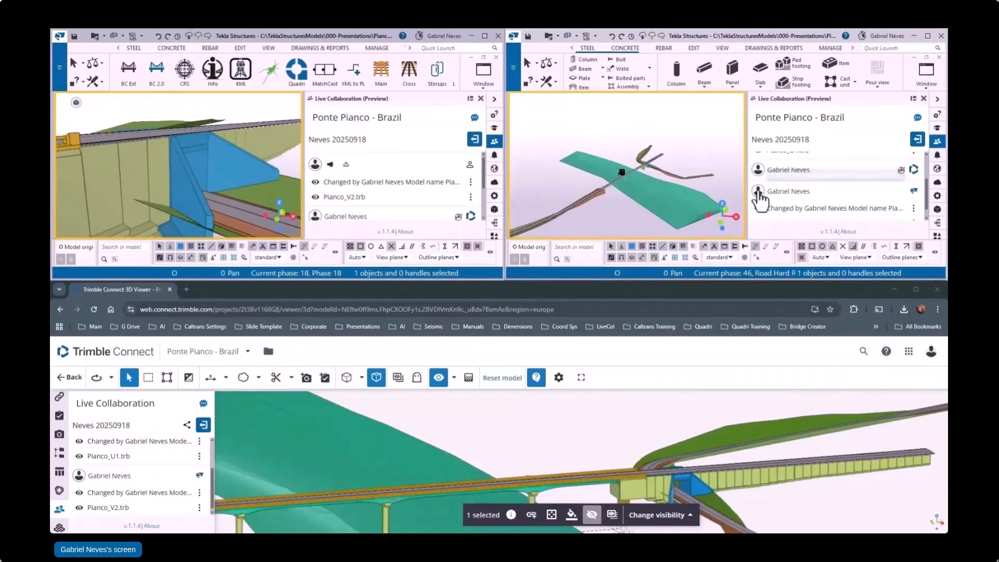
mouse_move(902, 171)
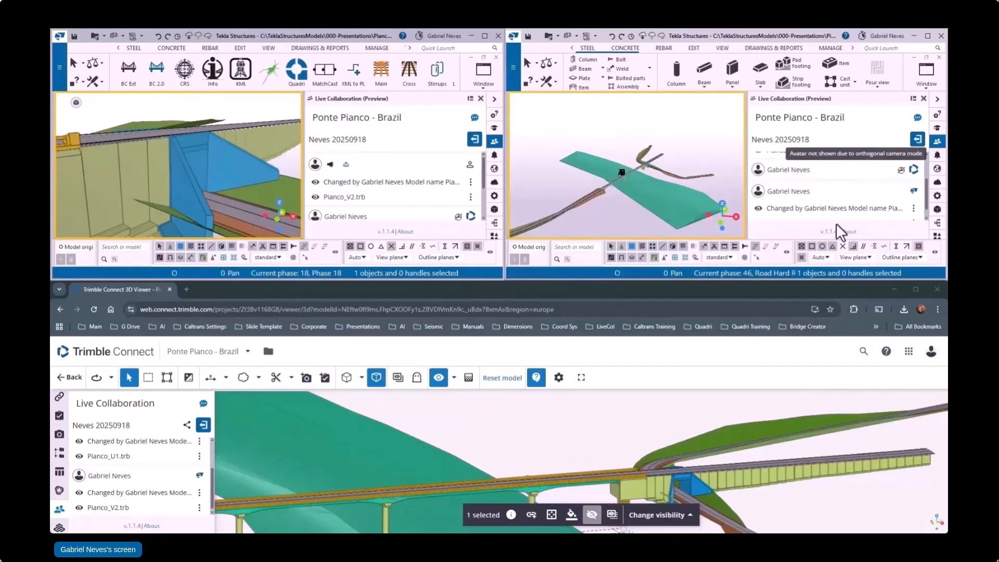
scroll(638, 470, up, 5)
click(379, 380)
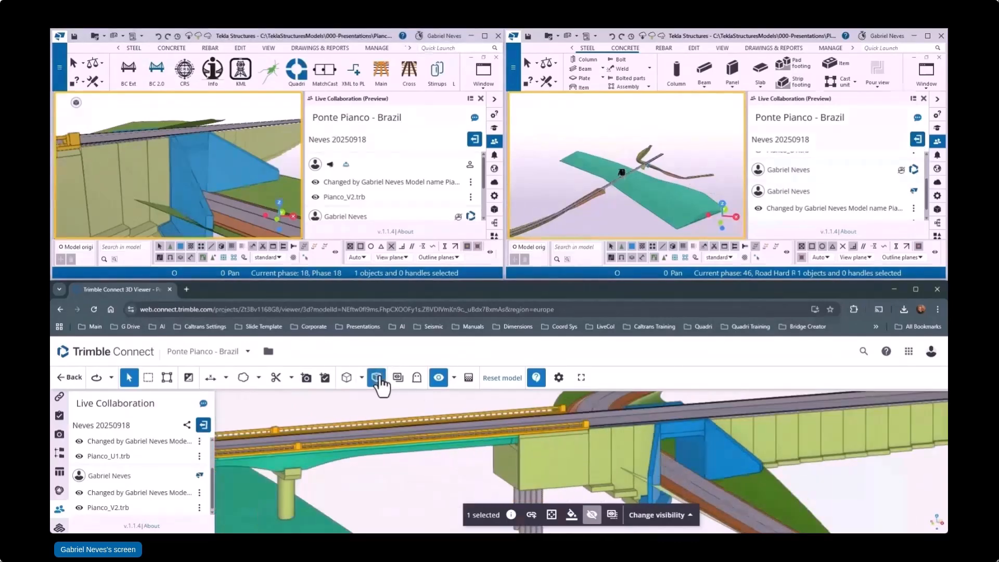
click(380, 380)
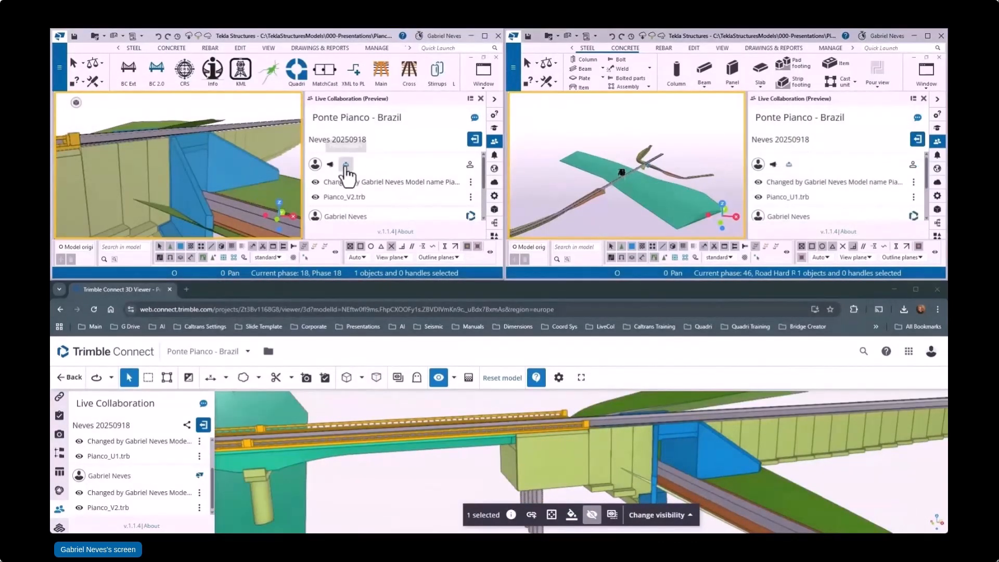
Step: Start a live presentation from the Pianco_V2 model and show the underpass and its wing walls to the other participants
click(329, 164)
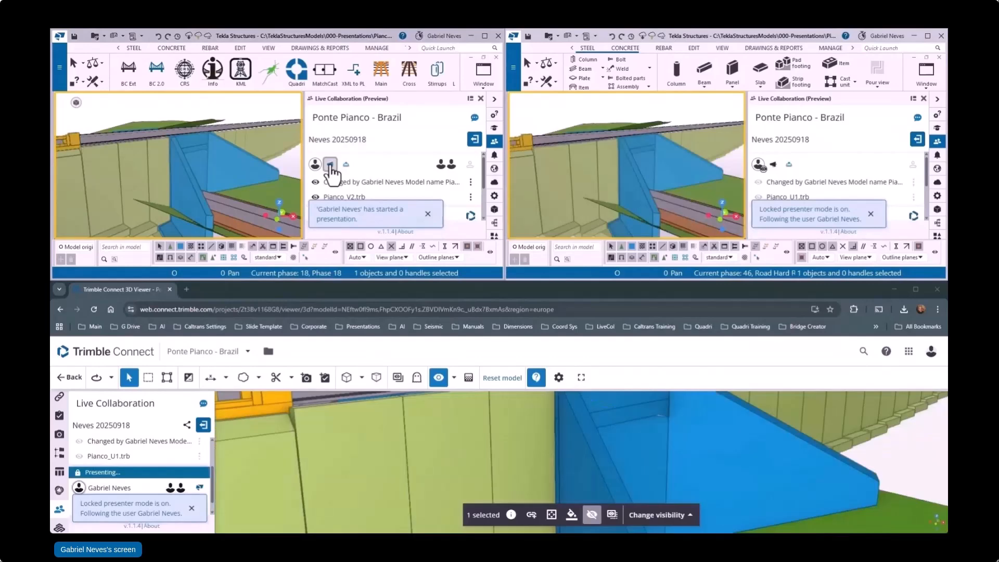
click(428, 213)
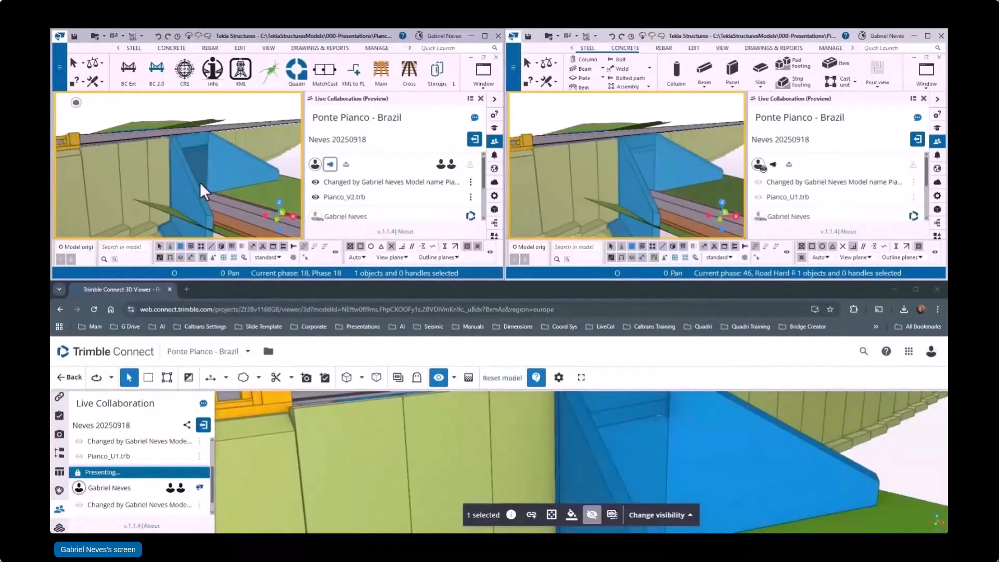
scroll(190, 154, down, 6)
scroll(188, 155, up, 5)
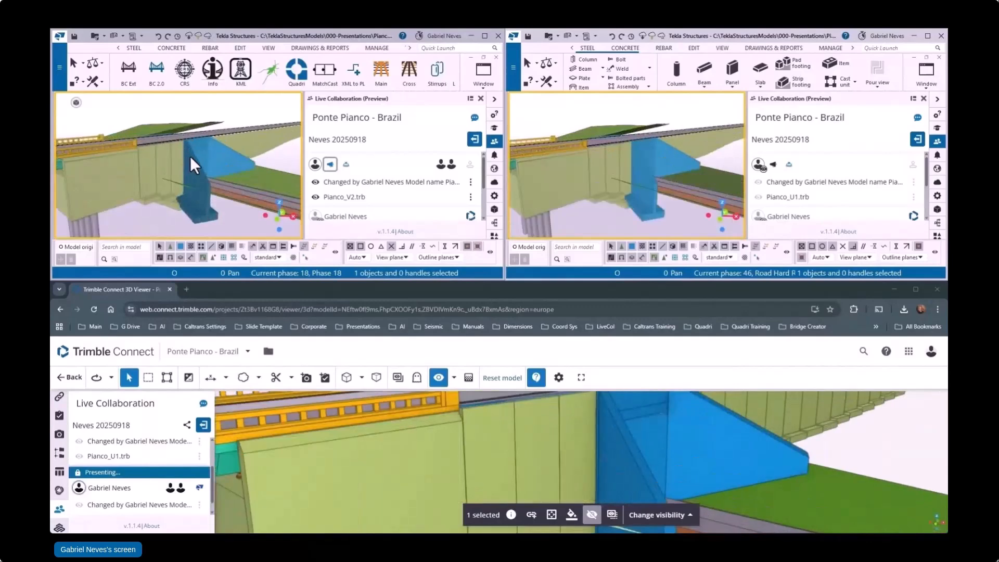
Step: Widen the 3D views of both Tekla models and present the underpass wing walls from a new angle
drag(303, 130, 423, 130)
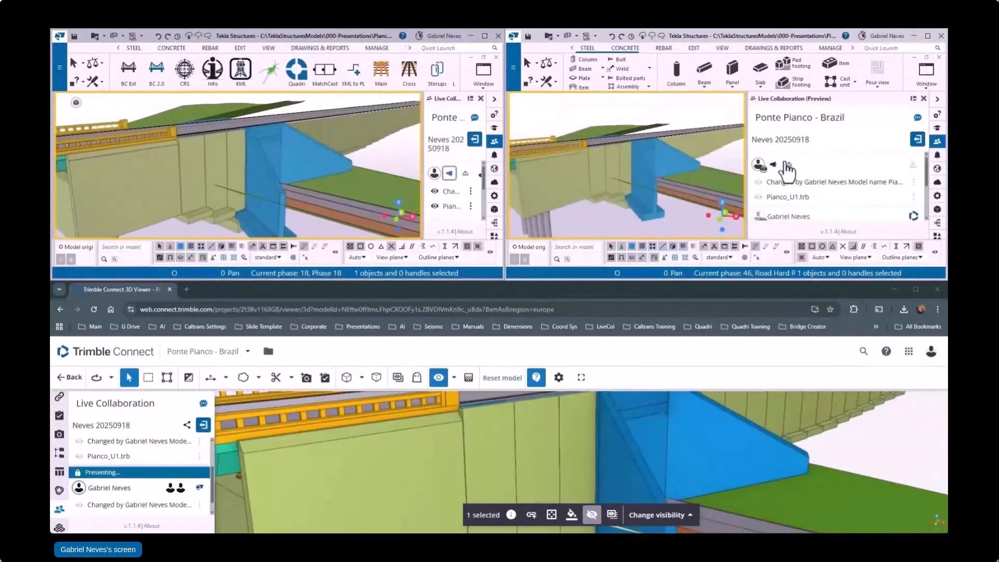
drag(746, 148, 842, 148)
middle_drag(290, 179, 285, 156)
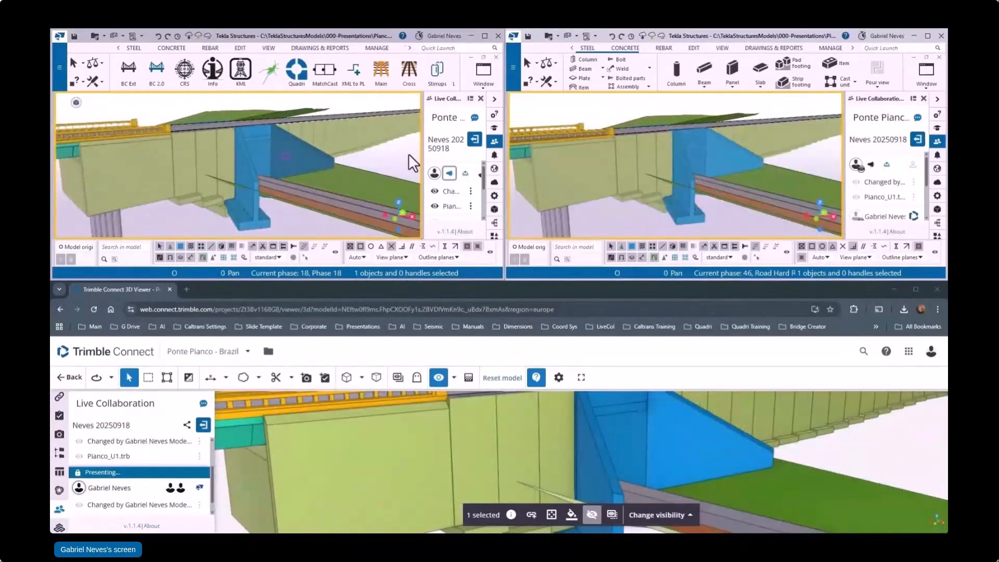
Step: Delete the two wing walls beside the retaining wall on this side of the underpass in the Pianco_U1 model
right_click(689, 173)
click(723, 269)
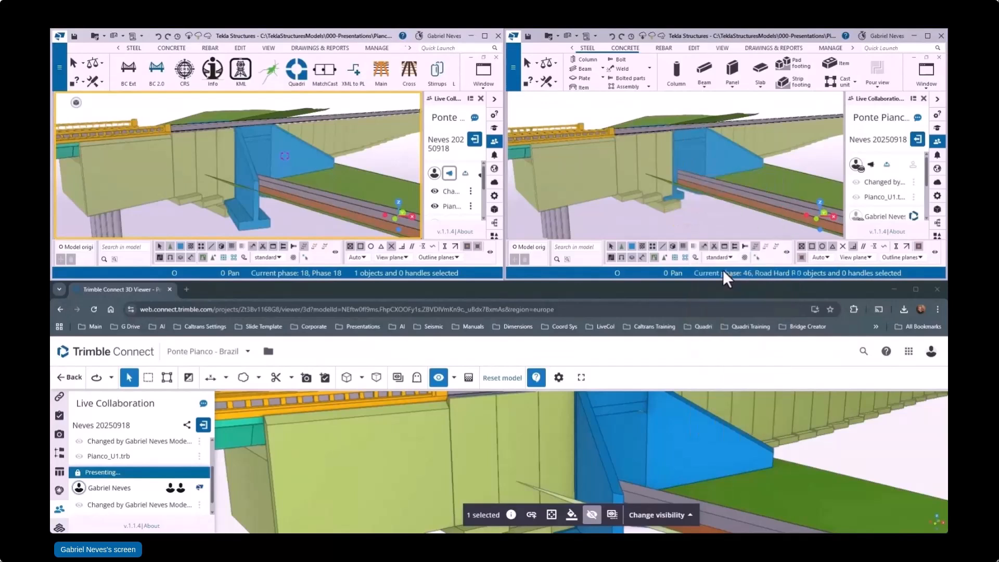
right_click(742, 149)
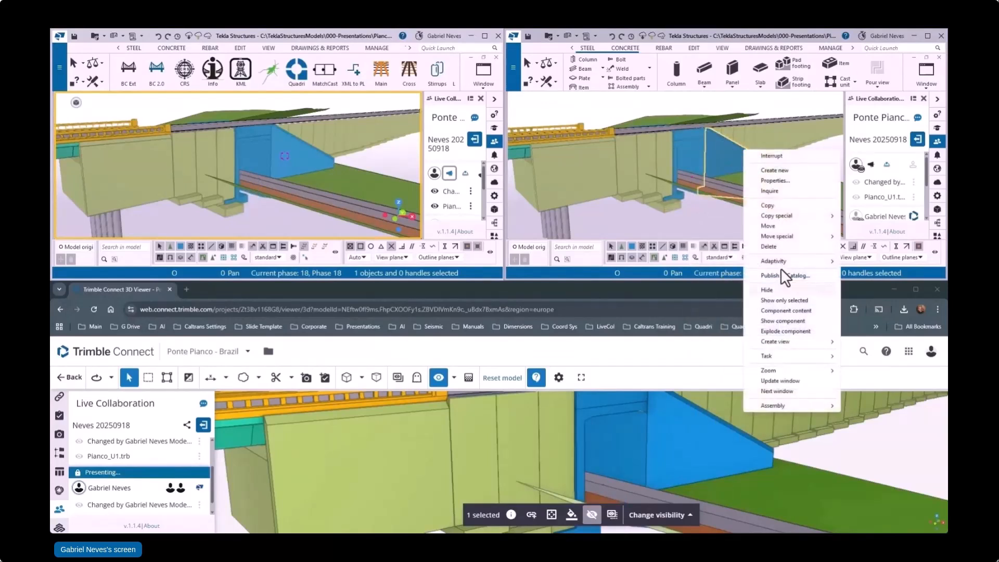
click(775, 245)
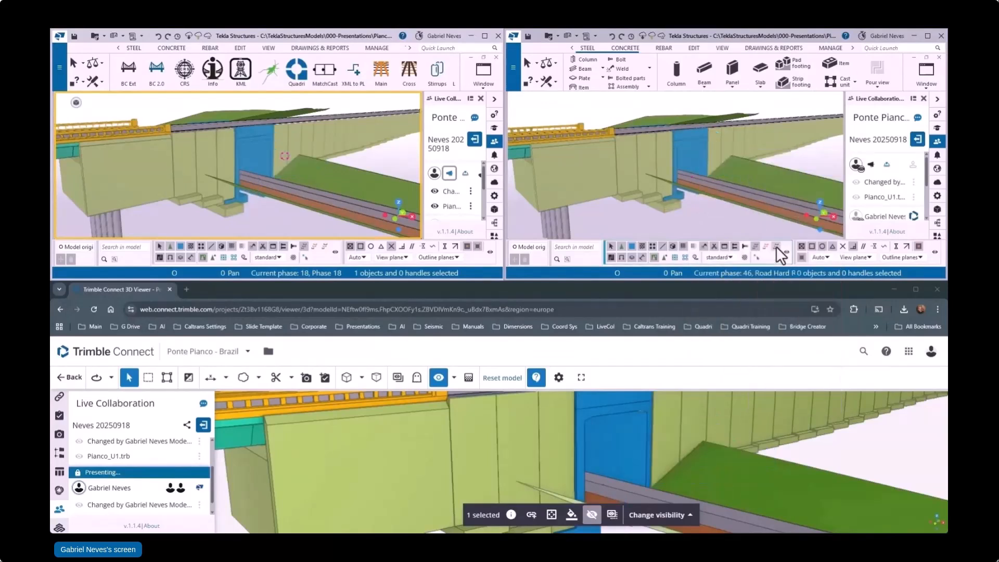
Step: Start a live presentation from the Pianco_U1 model and show both sides of the underpass and the adjoining retaining walls
click(870, 166)
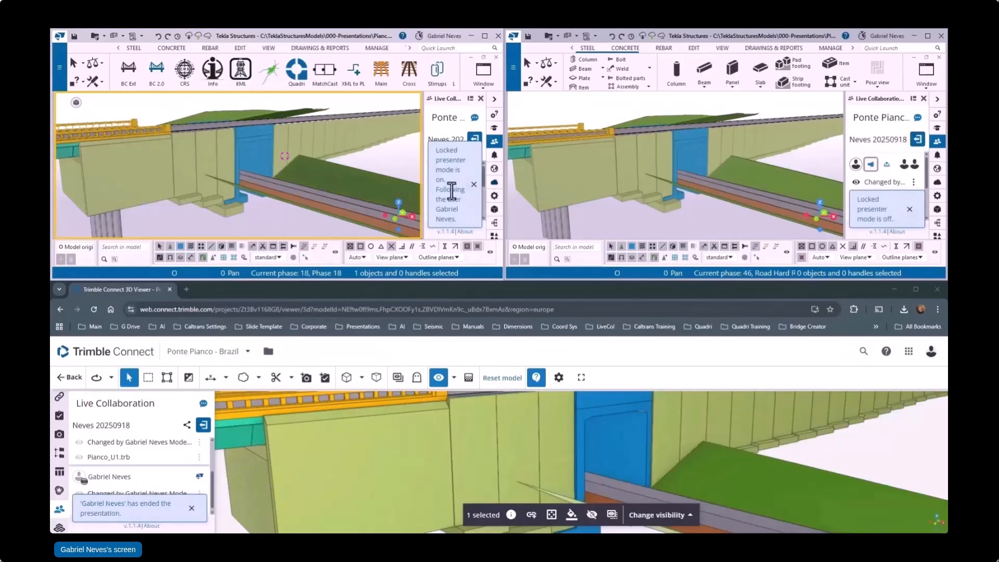
mouse_move(636, 144)
ctrl+middle_down()
mouse_move(719, 161)
mouse_move(561, 173)
mouse_move(730, 147)
mouse_move(647, 155)
mouse_move(680, 159)
mouse_move(707, 133)
mouse_move(710, 151)
ctrl+middle_up()
scroll(648, 155, up, 3)
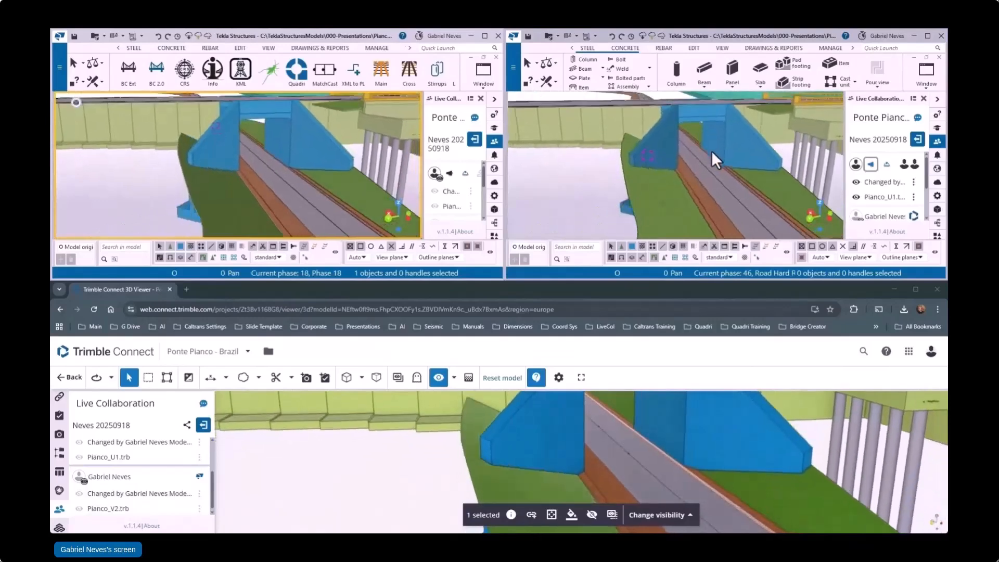
scroll(685, 158, down, 5)
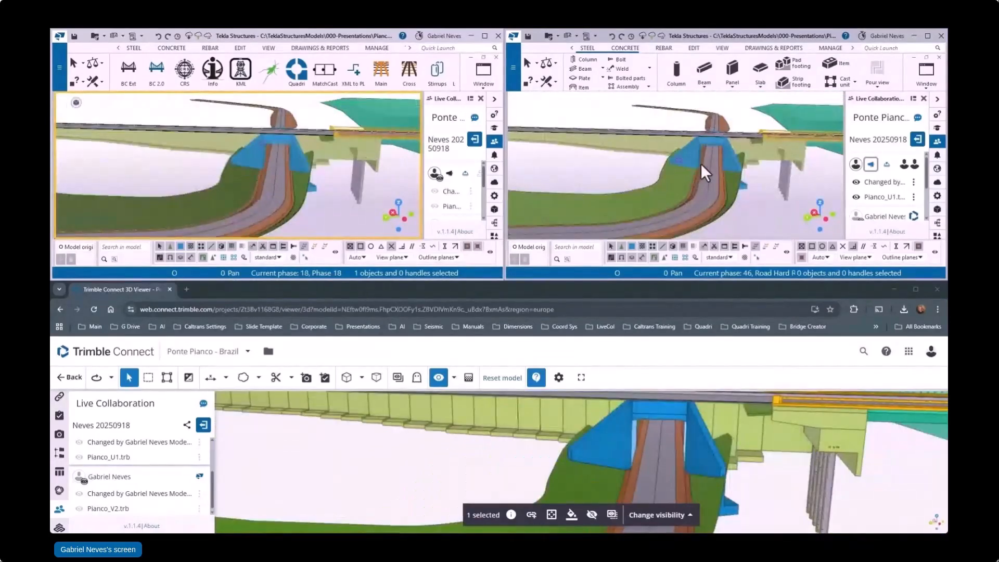
scroll(660, 162, up, 10)
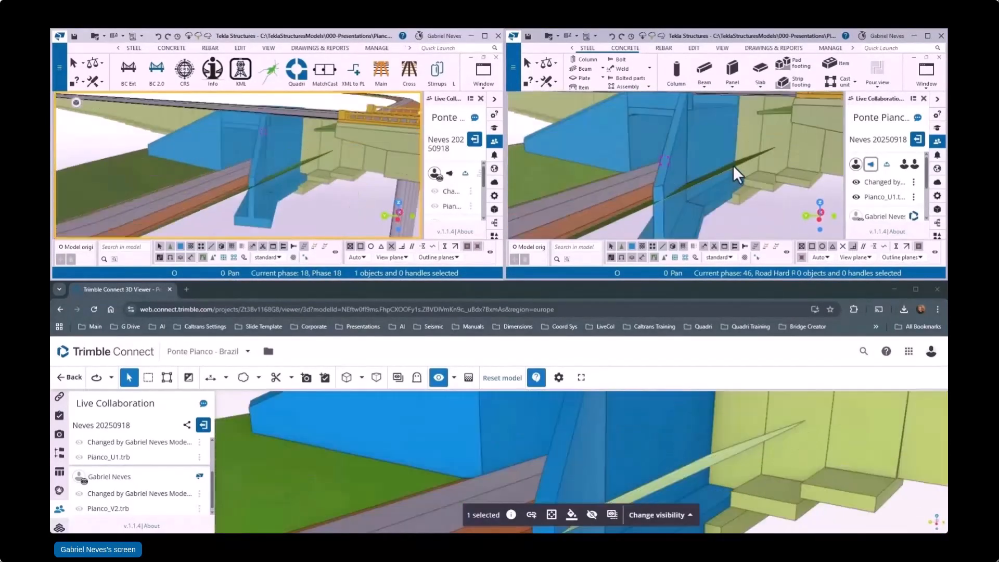
ctrl+middle_drag(734, 169, 532, 179)
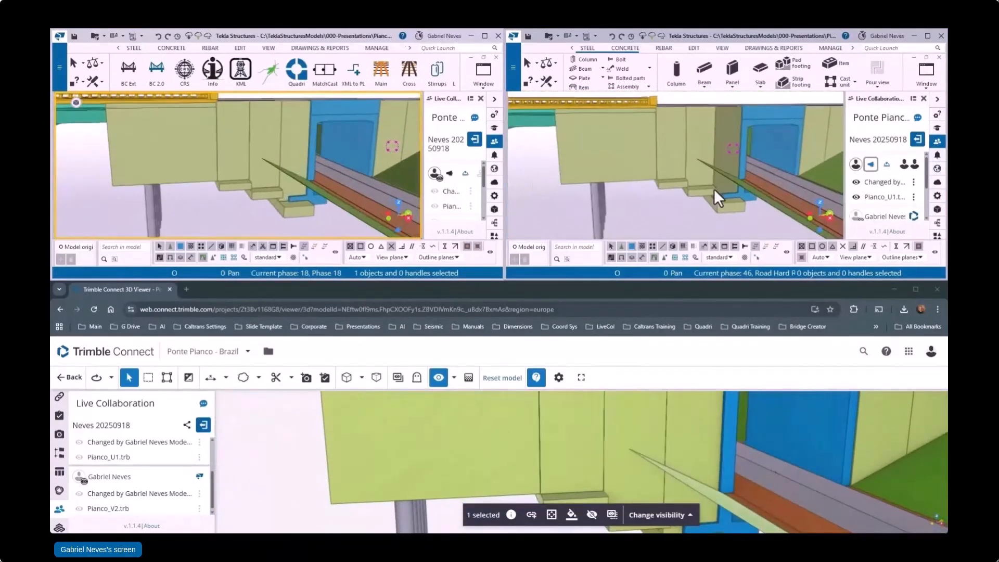
scroll(729, 189, up, 3)
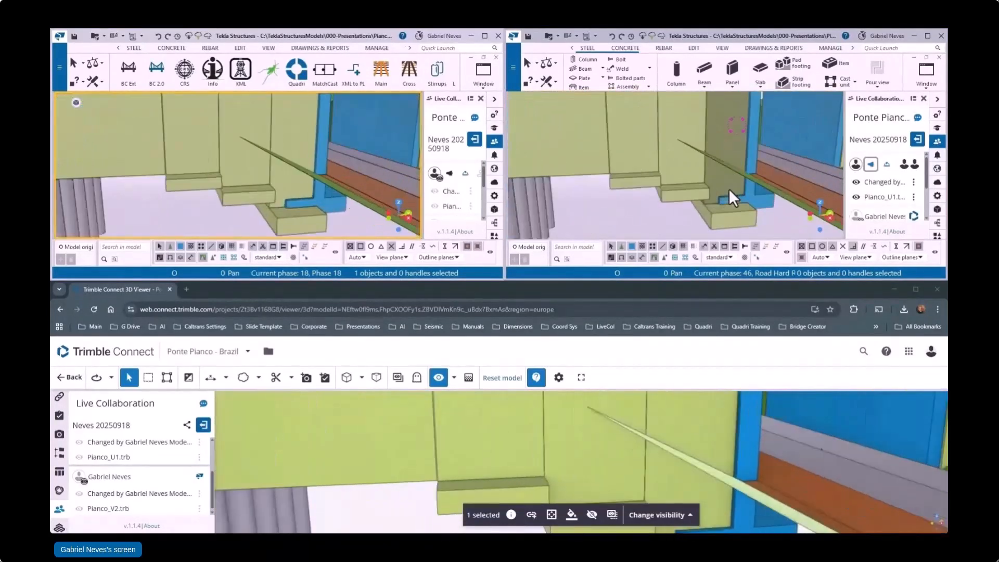
Step: Delete the retaining wall segment next to the underpass in the Pianco_V2 model and undo the deletion
shift+click(298, 220)
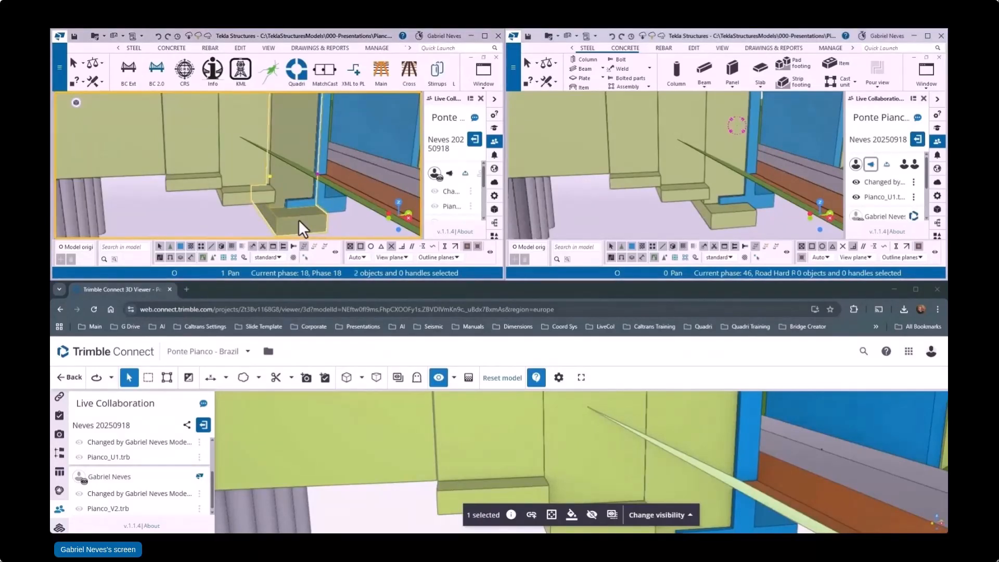
key(Delete)
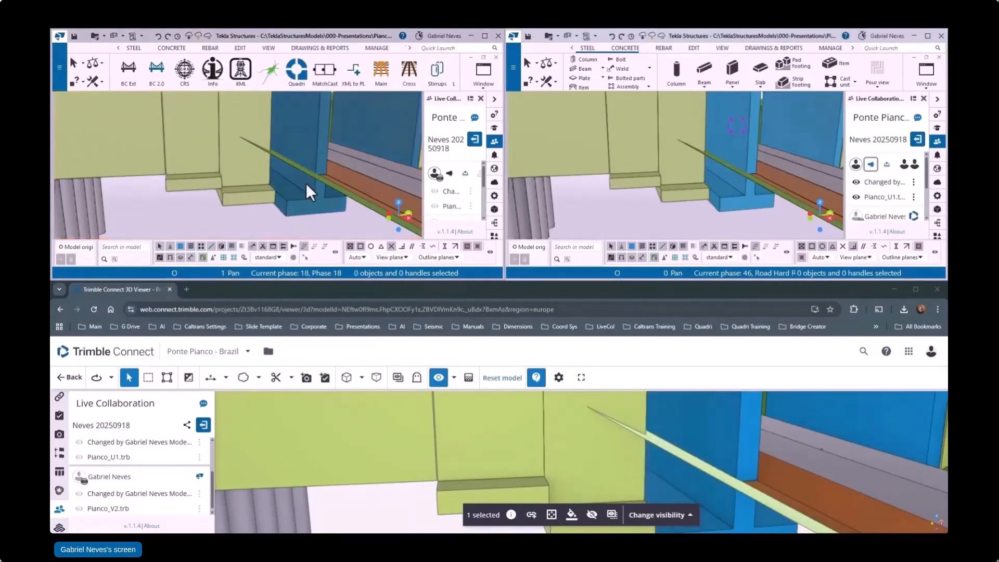
scroll(577, 186, down, 2)
click(239, 216)
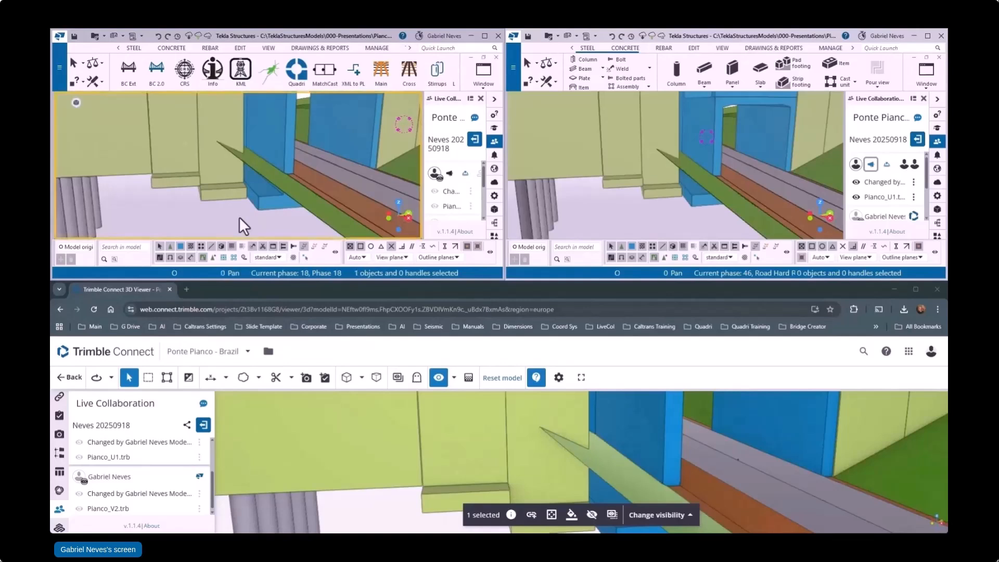
key(ctrl+z)
scroll(230, 213, down, 2)
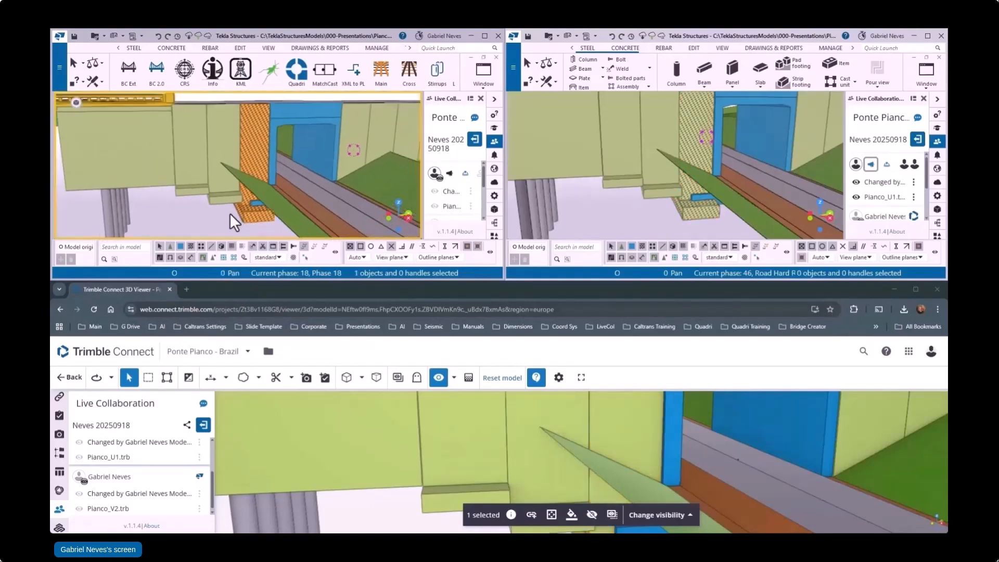
right_click(229, 215)
click(247, 258)
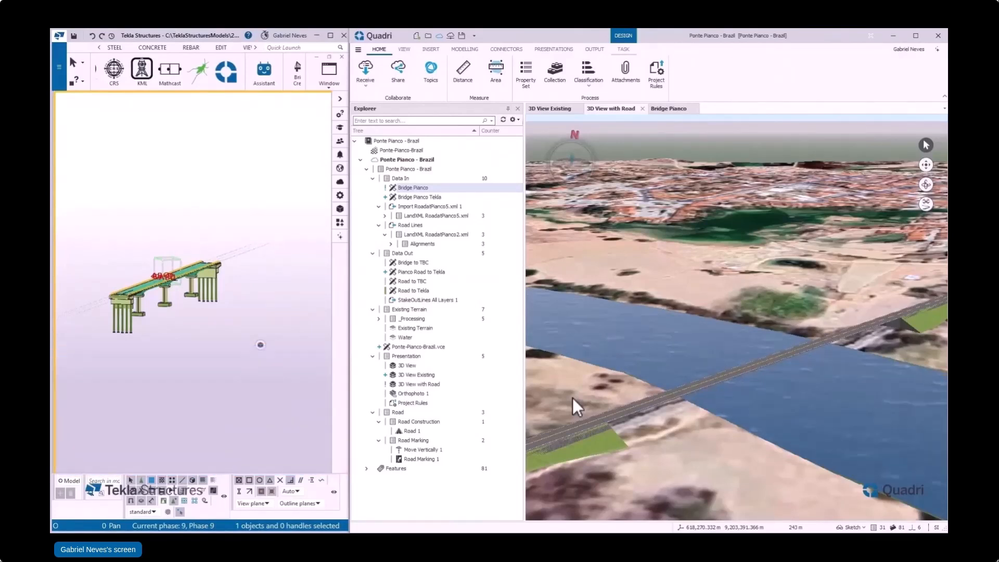
Step: Switch to Quadri and add the Bridge Pianco task to the source features of the 3D View with Road task
right_click(415, 383)
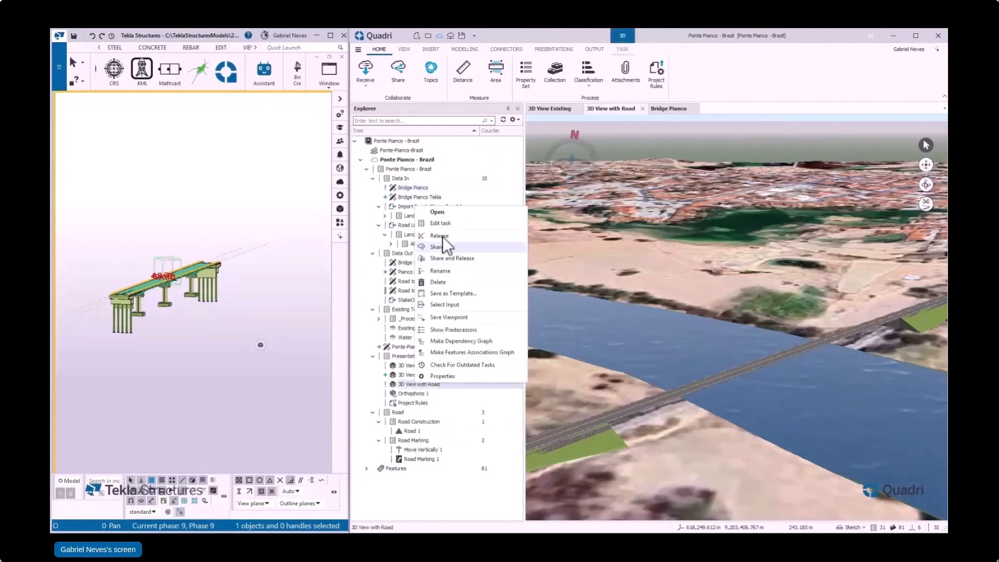
click(440, 223)
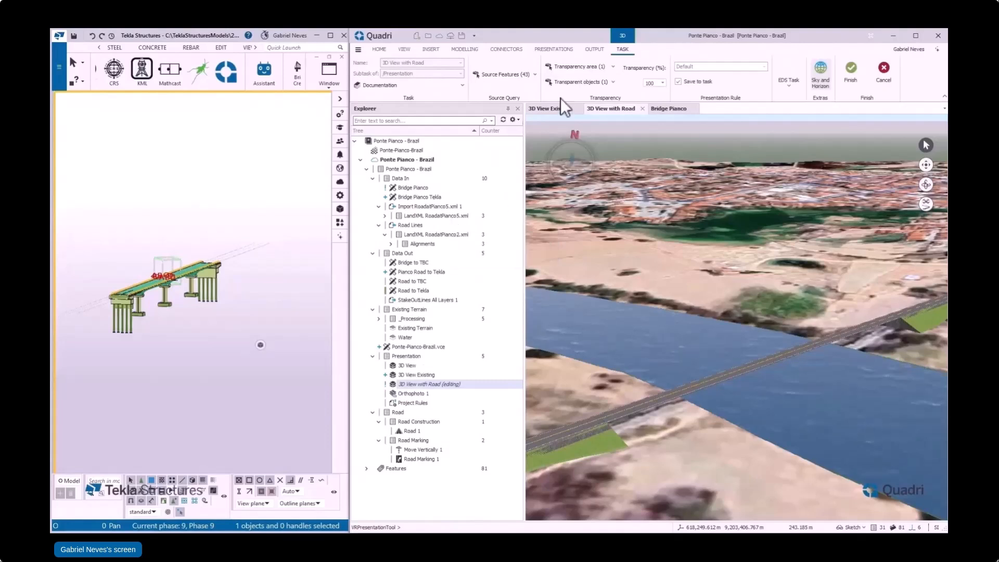
click(502, 74)
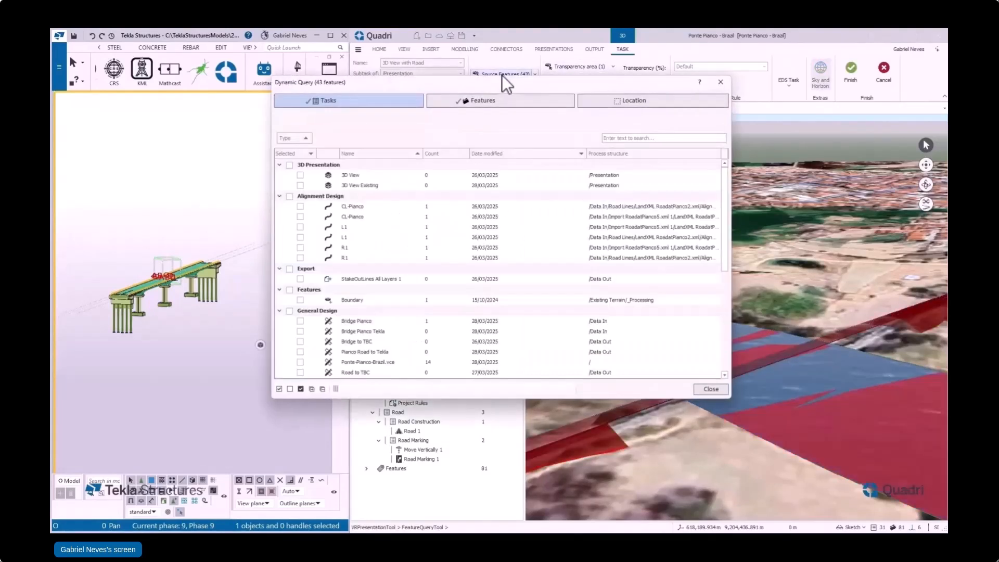
scroll(390, 244, down, 2)
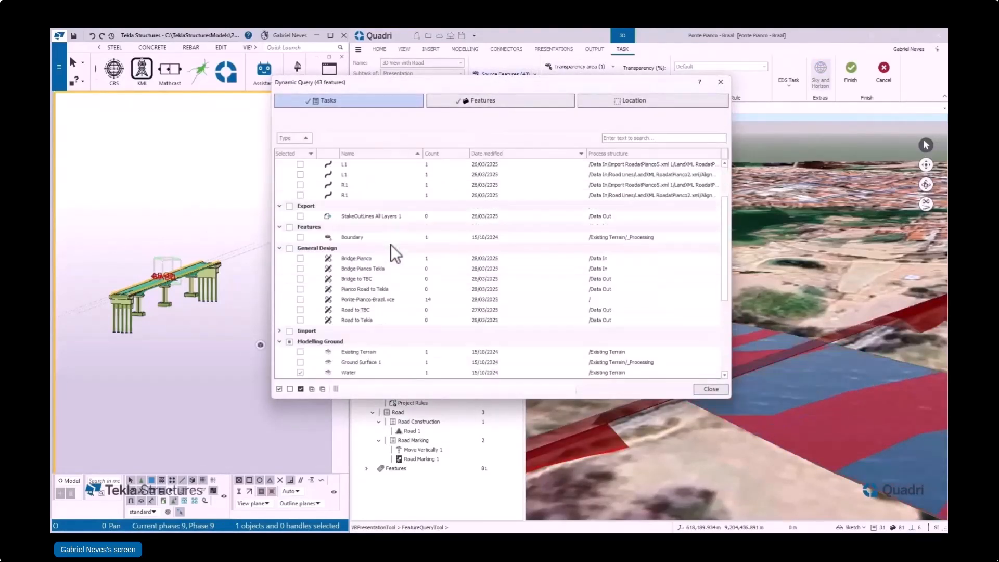
click(301, 258)
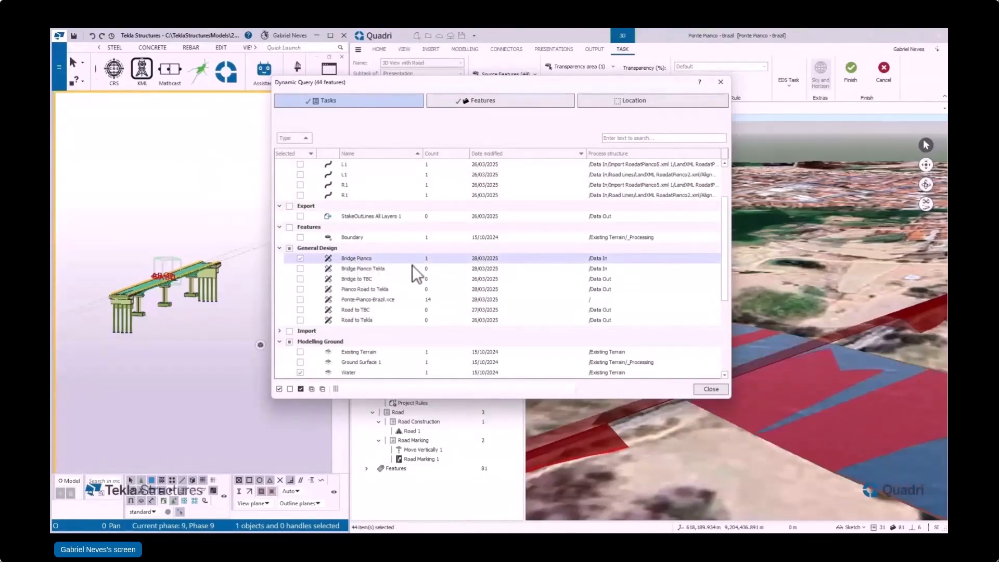
click(710, 389)
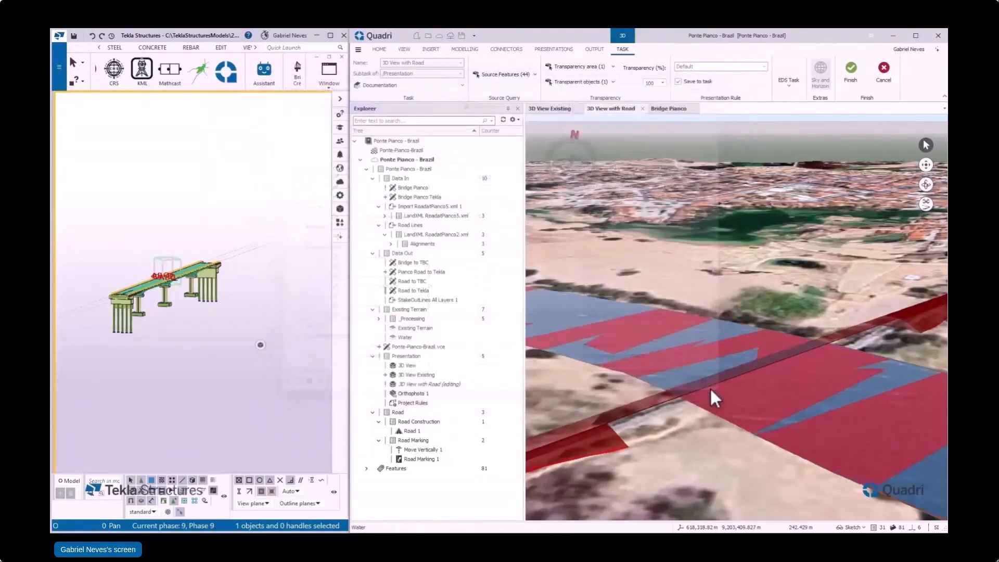
click(854, 73)
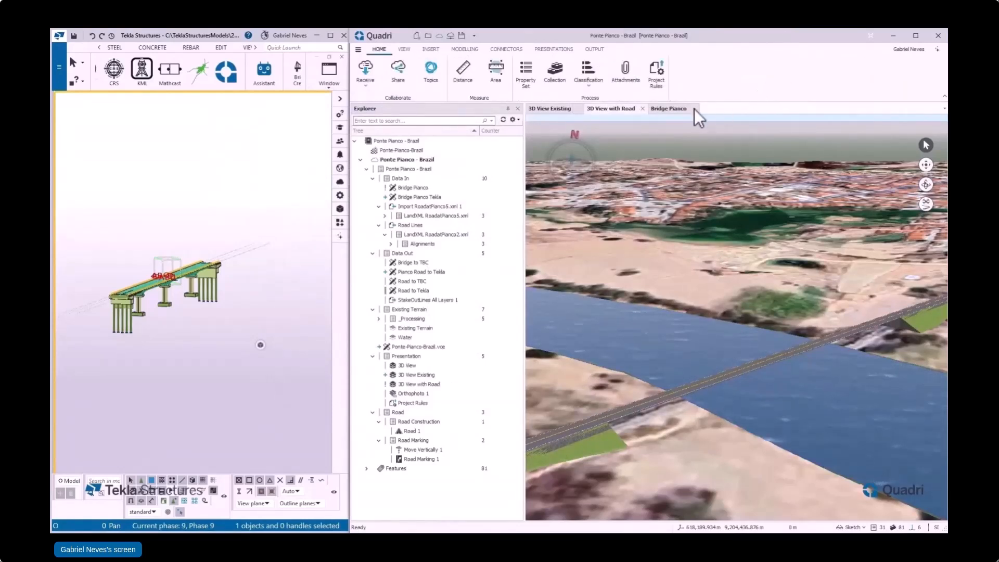
Step: Open the Bridge Pianco view, select the whole bridge in Tekla Structures and set Bridge Pianco as the Quadri Connector task
click(670, 108)
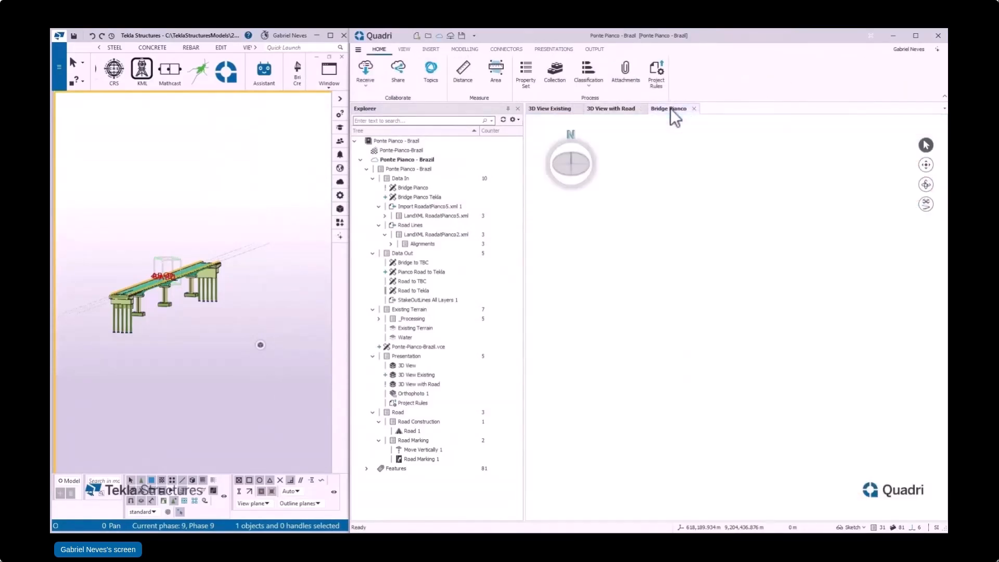
drag(98, 230, 232, 344)
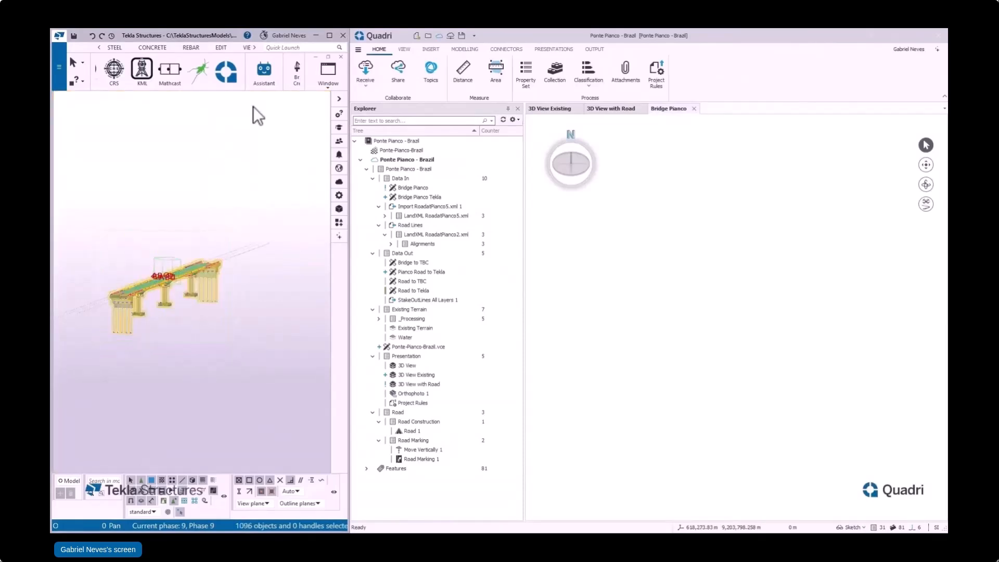
click(227, 70)
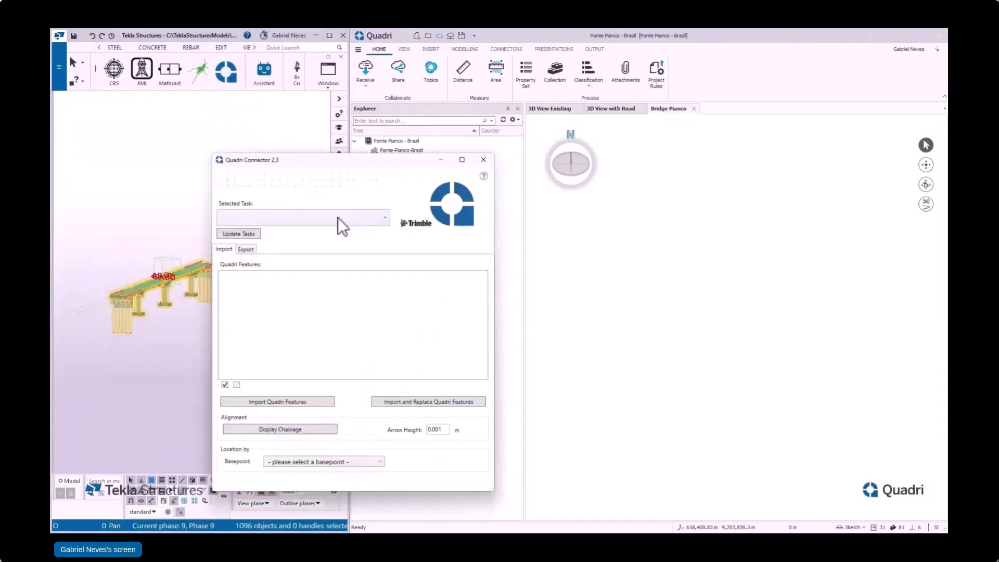
click(339, 217)
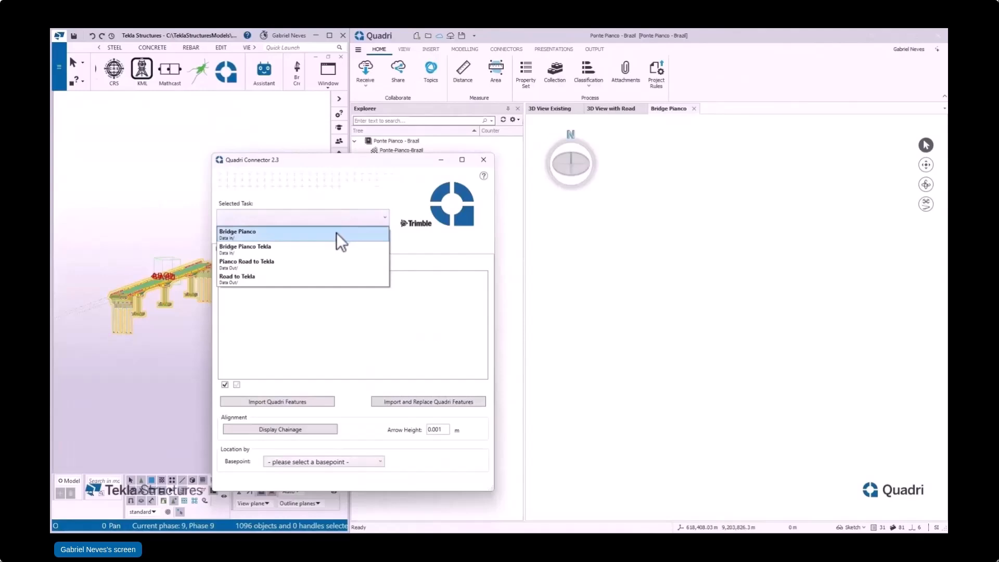
click(309, 235)
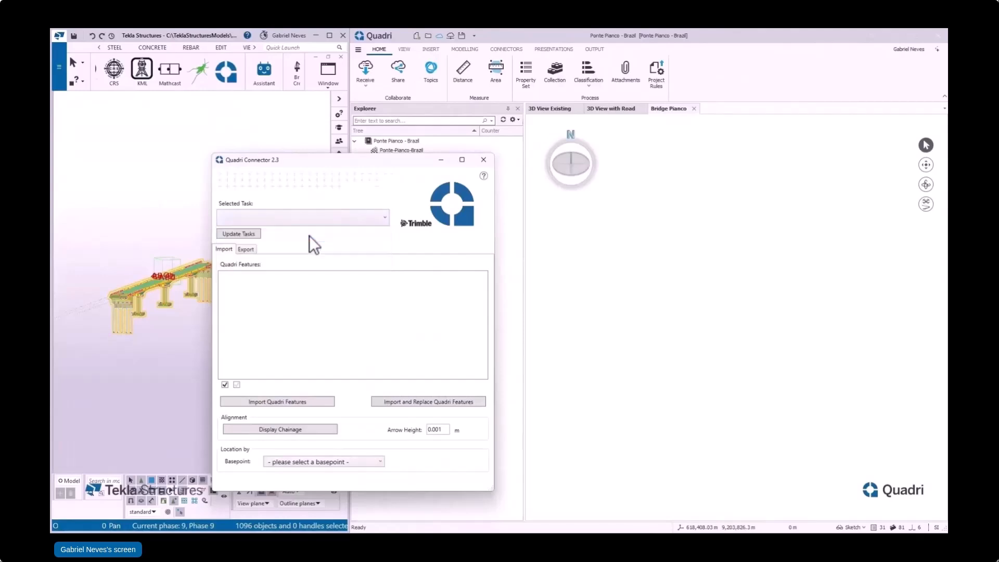
Step: Review the system attributes for the Quadri export and exclude the user defined attributes
click(250, 249)
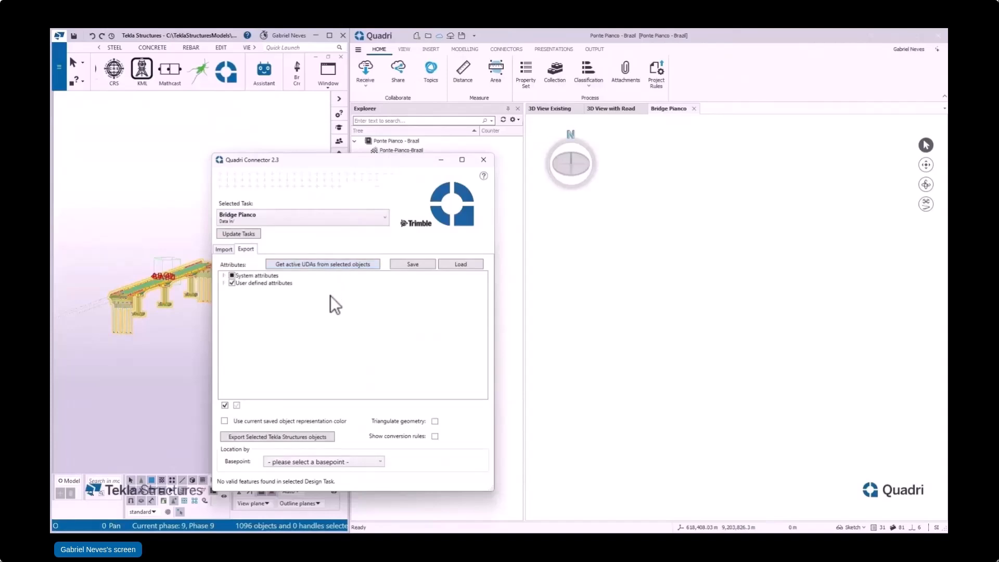
click(225, 276)
click(233, 283)
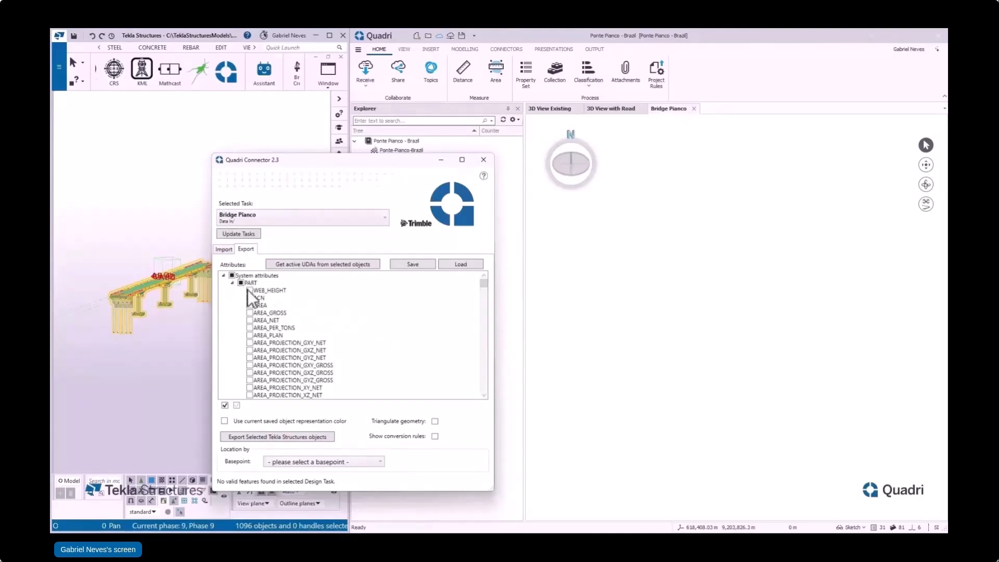
click(233, 282)
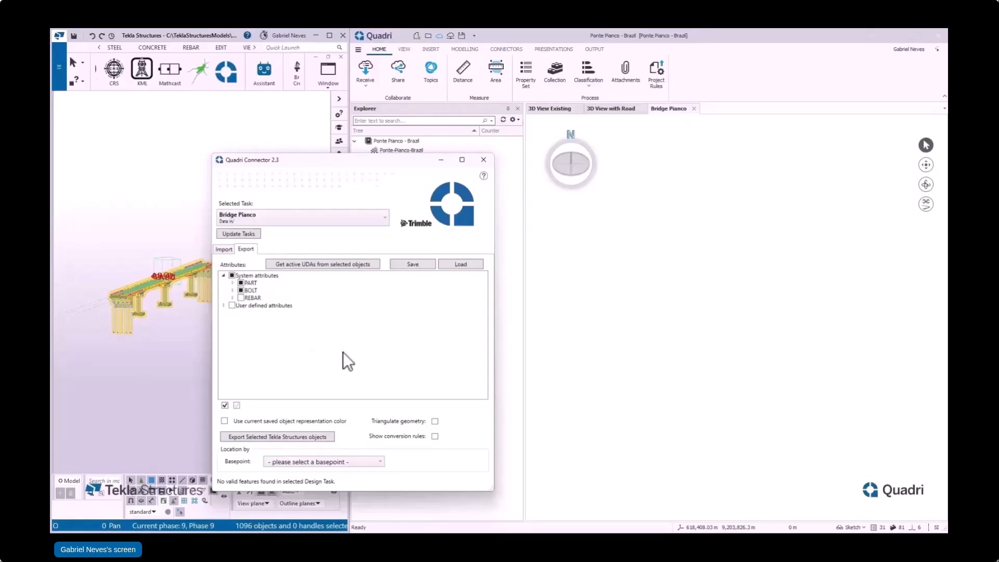
Step: Set the basepoint to Ponte-Pianco-Brazil, enable showing conversion rules and start exporting the selected Tekla objects to Quadri
click(349, 461)
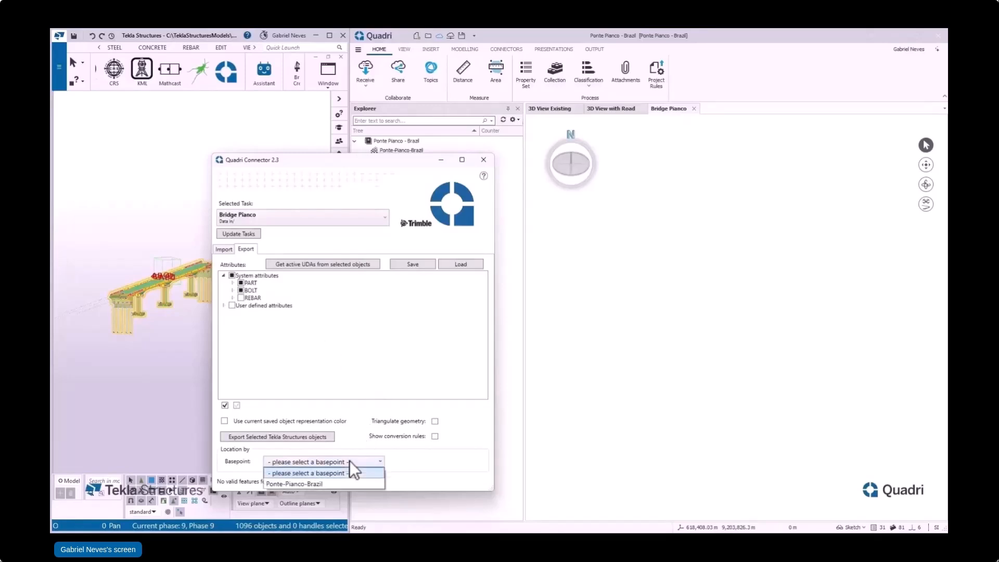
click(327, 485)
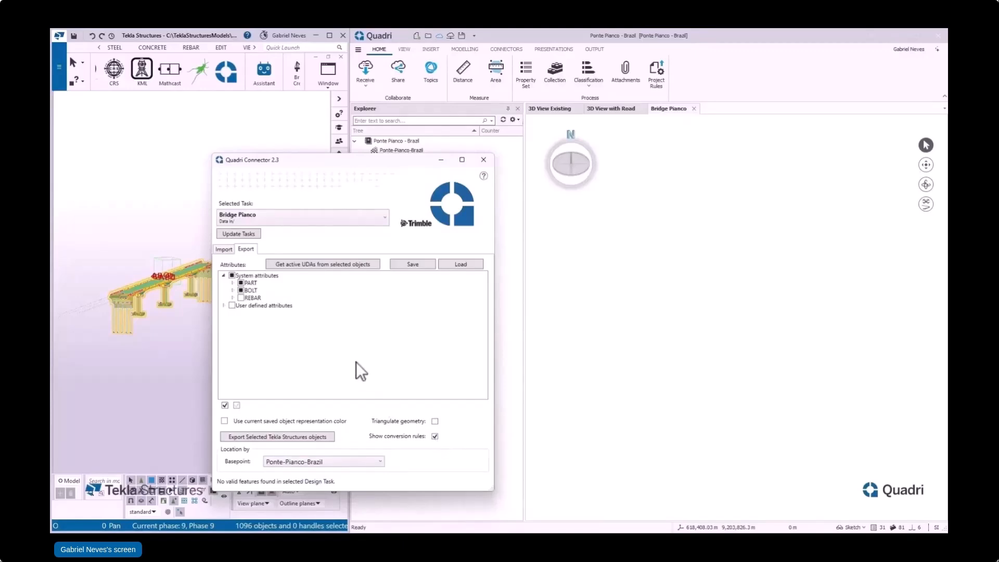
click(292, 438)
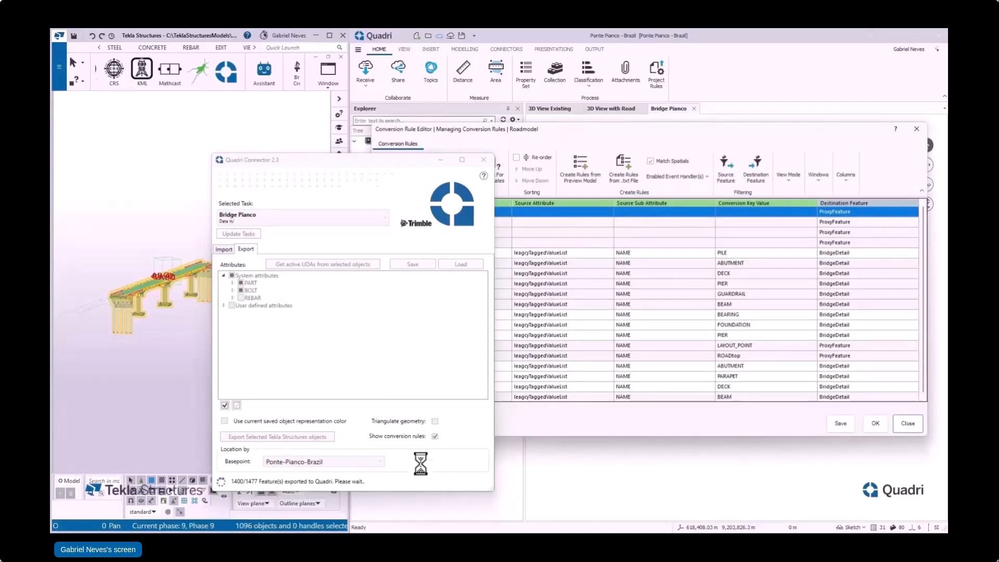
drag(416, 160, 279, 169)
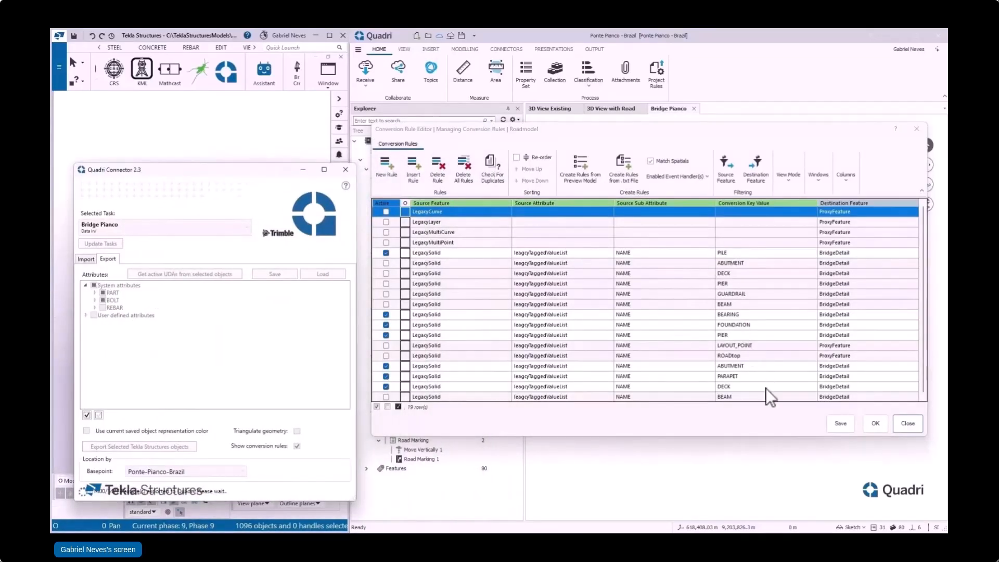
Step: Accept the conversion rules for the bridge export and display the Bridge Pianco view with the Default_NP21 presentation
click(875, 423)
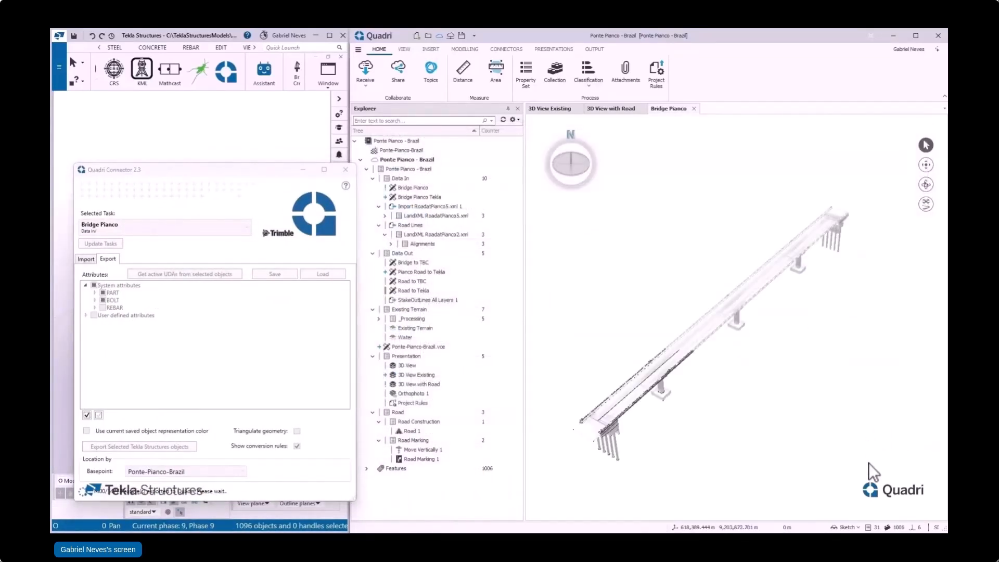
click(858, 527)
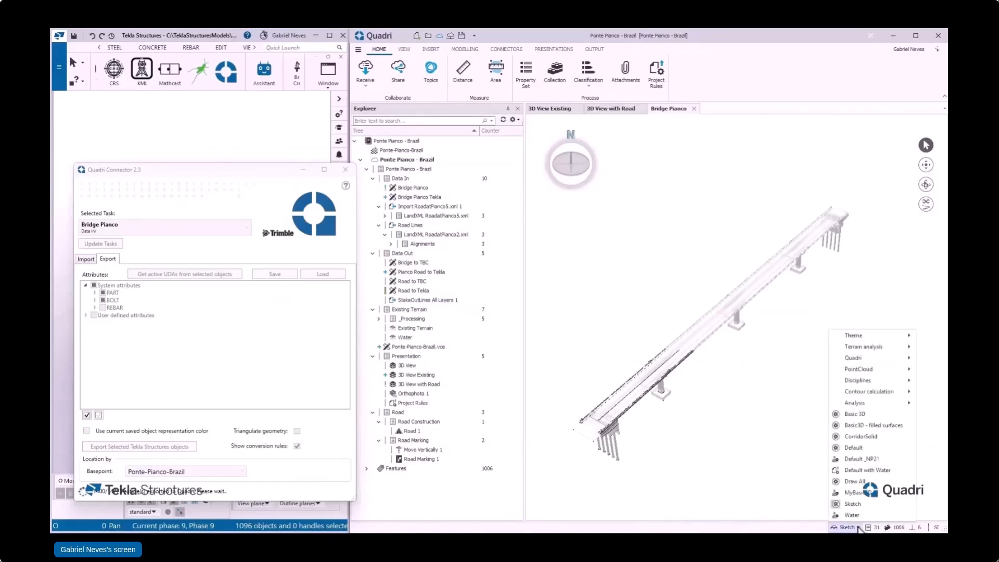
click(869, 458)
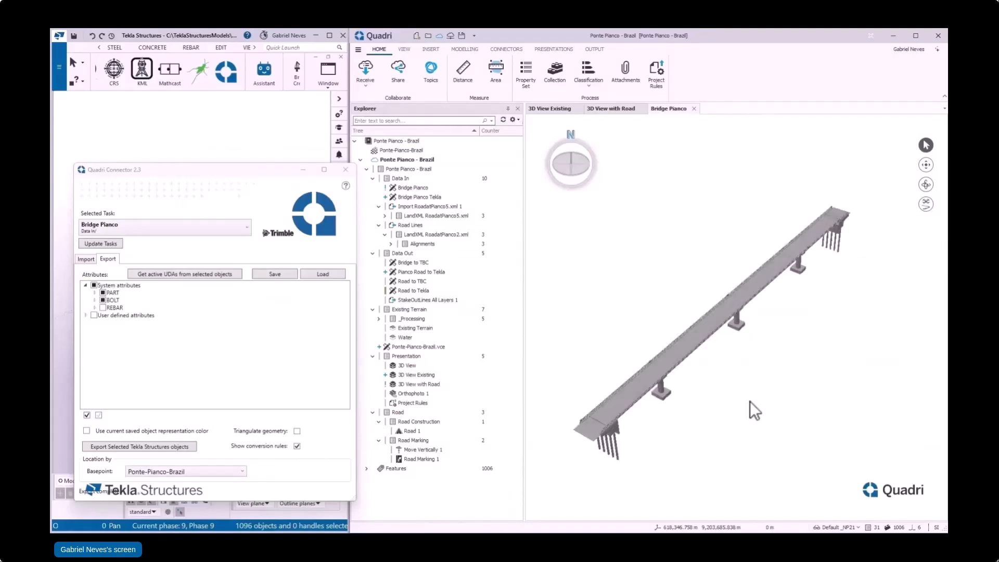
Step: Examine the exported bridge's deck, parapets and abutment in the Bridge Pianco view and its placement in 3D View with Road
scroll(599, 443, up, 2)
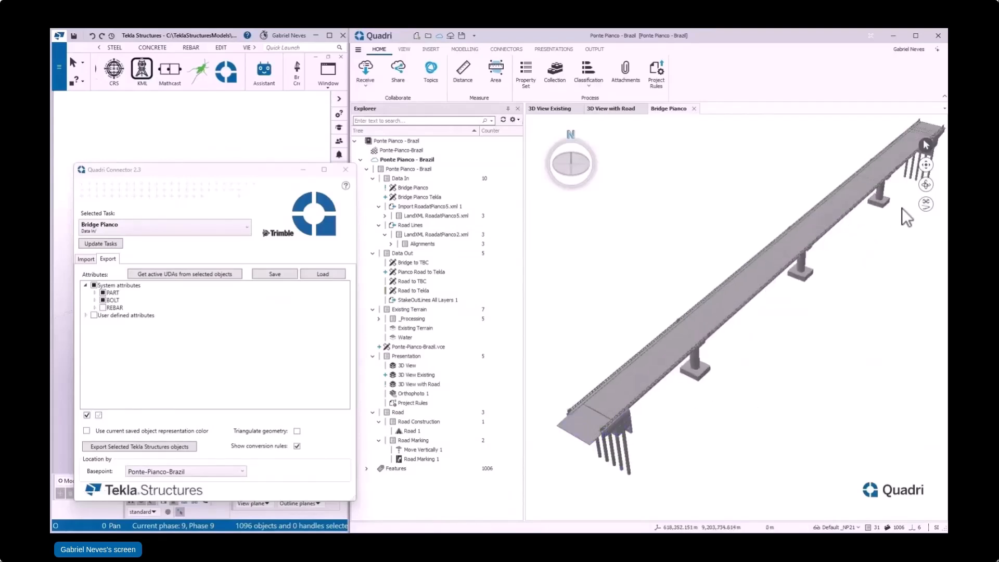
click(926, 185)
drag(620, 416, 626, 285)
scroll(625, 420, up, 3)
scroll(625, 420, up, 3)
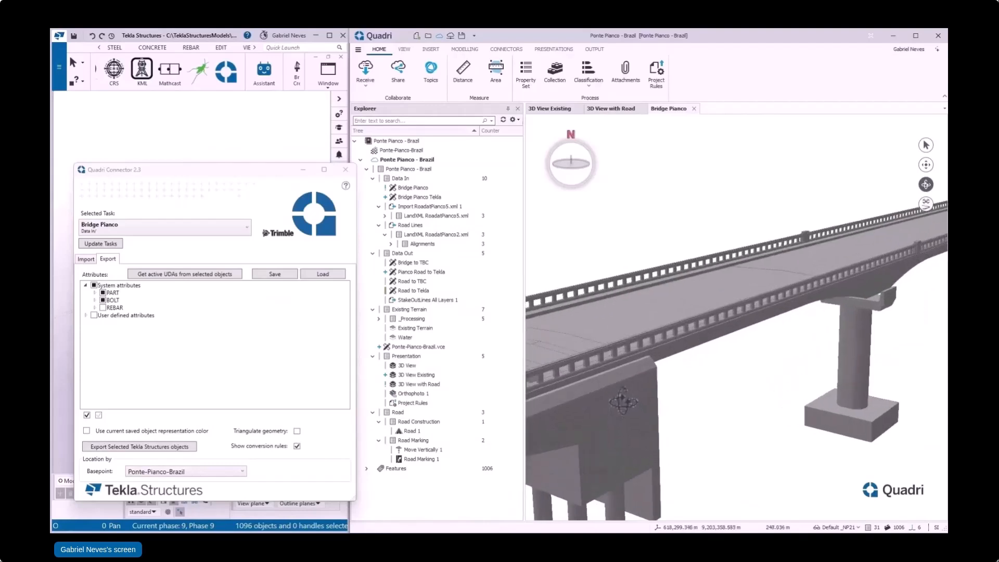
scroll(749, 302, up, 2)
scroll(749, 301, up, 4)
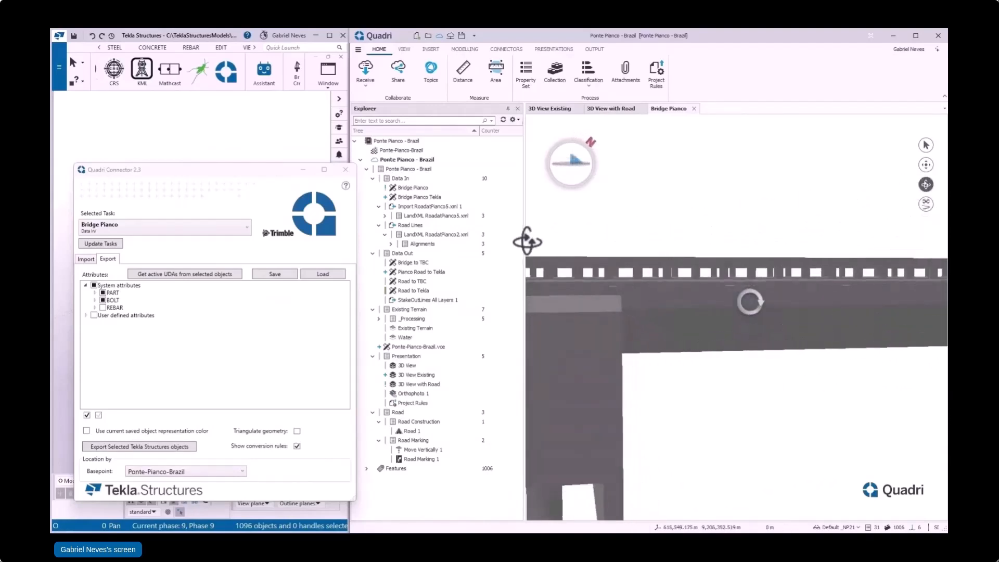
mouse_move(880, 375)
mouse_down()
mouse_move(871, 403)
mouse_move(856, 407)
mouse_up()
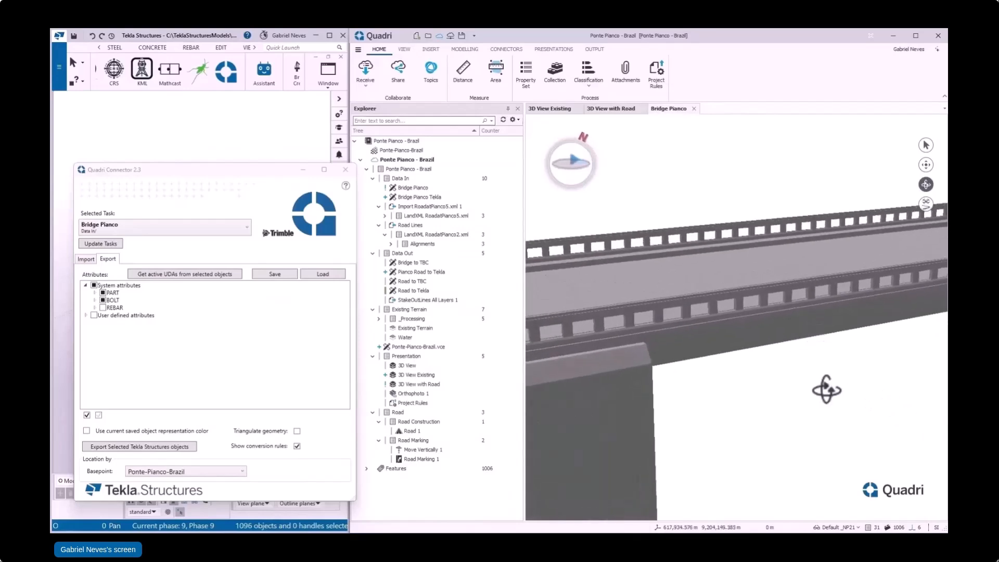
scroll(732, 365, down, 2)
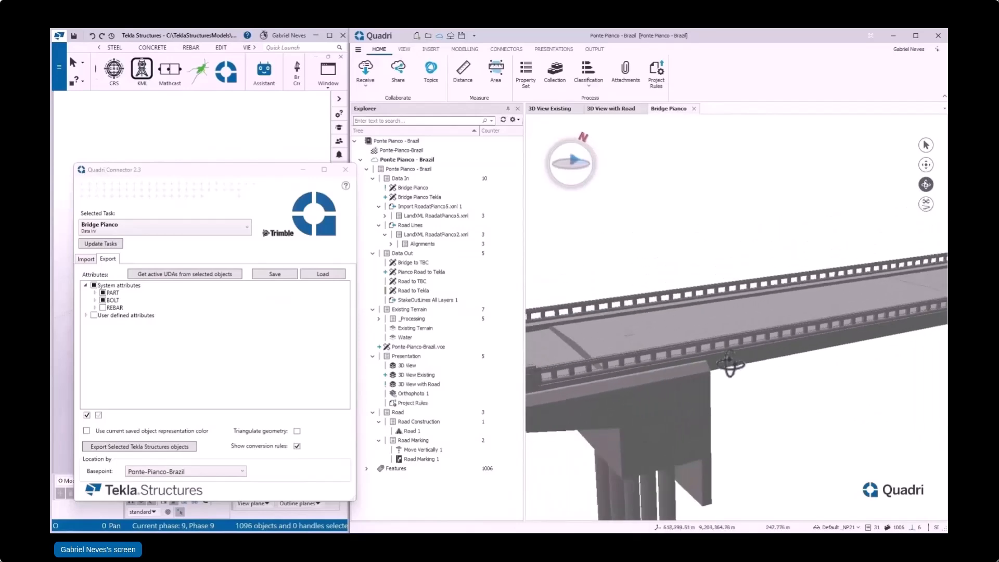
click(608, 108)
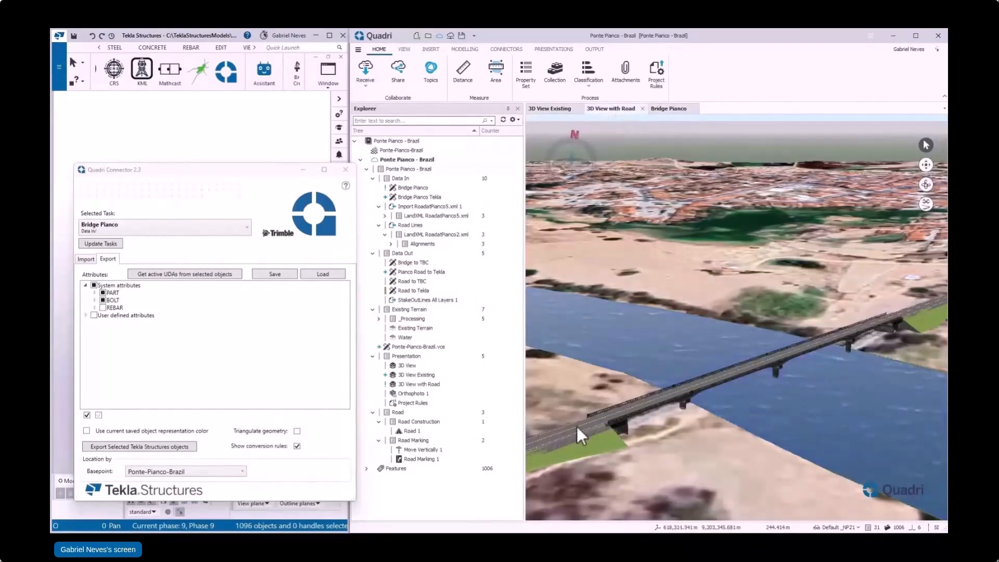
scroll(585, 426, up, 5)
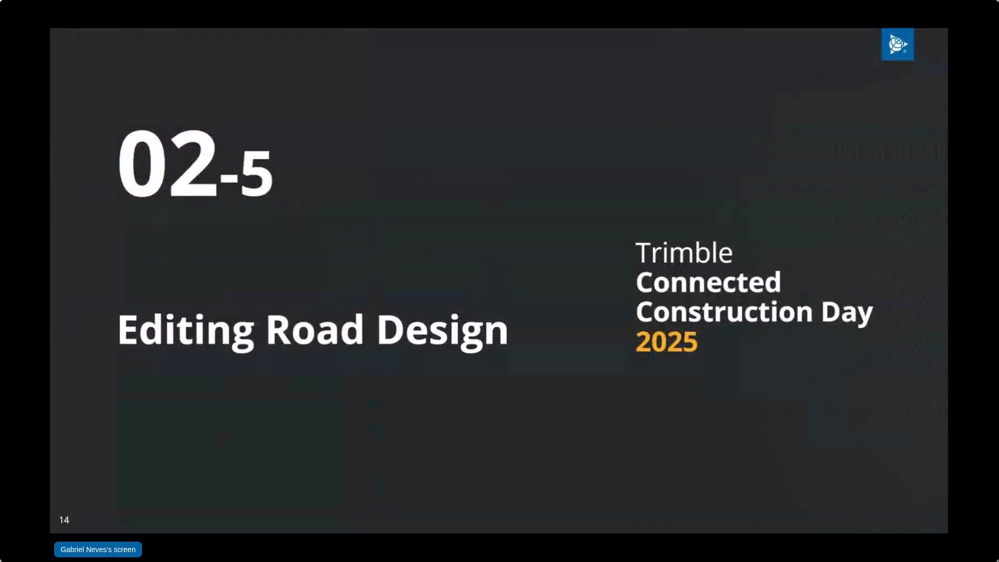
key(Right)
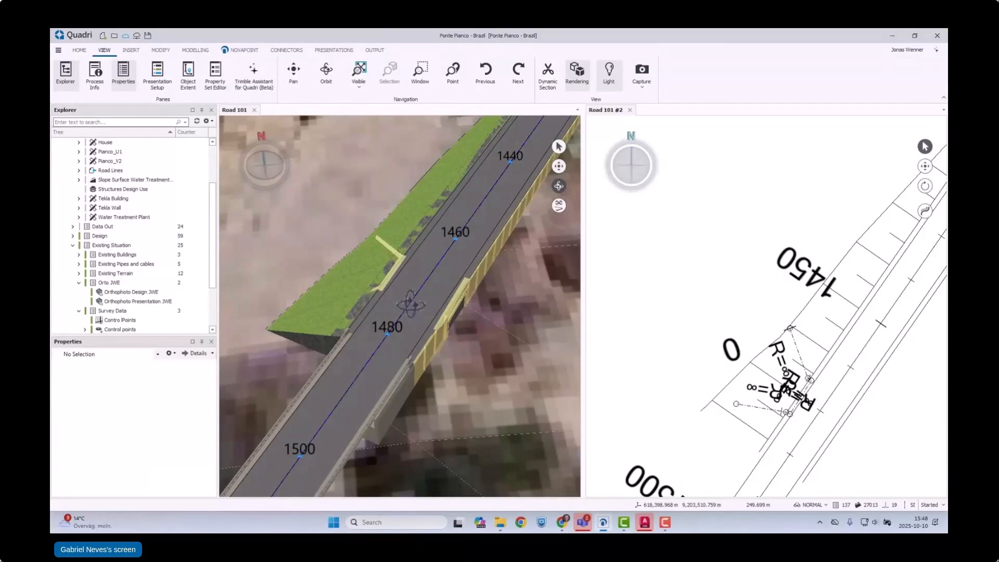
Step: Check the 101_Underpass_edge alignment in the plan view and start editing the R_101 road task under Design
click(795, 344)
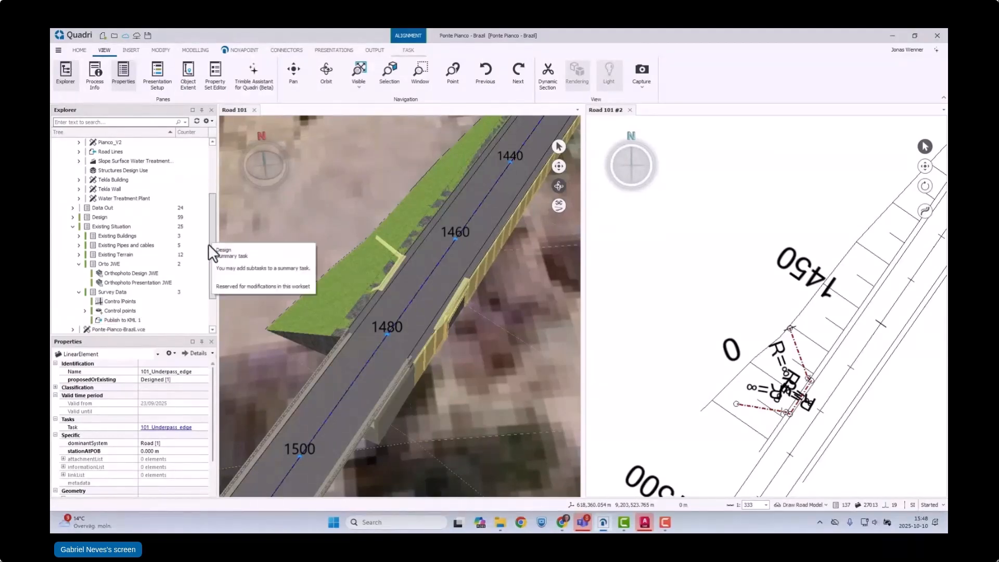
scroll(208, 245, down, 1)
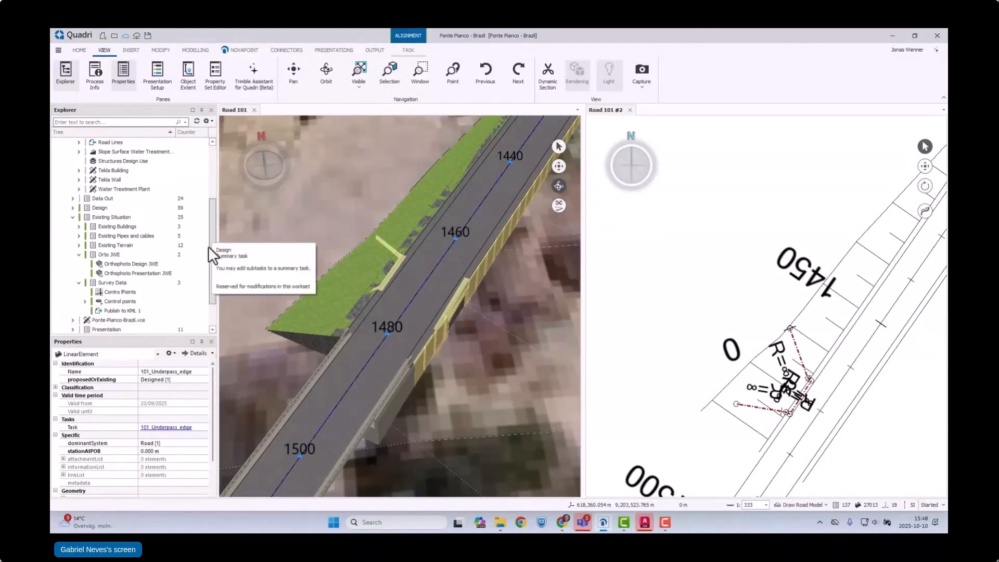
click(72, 208)
scroll(129, 317, down, 1)
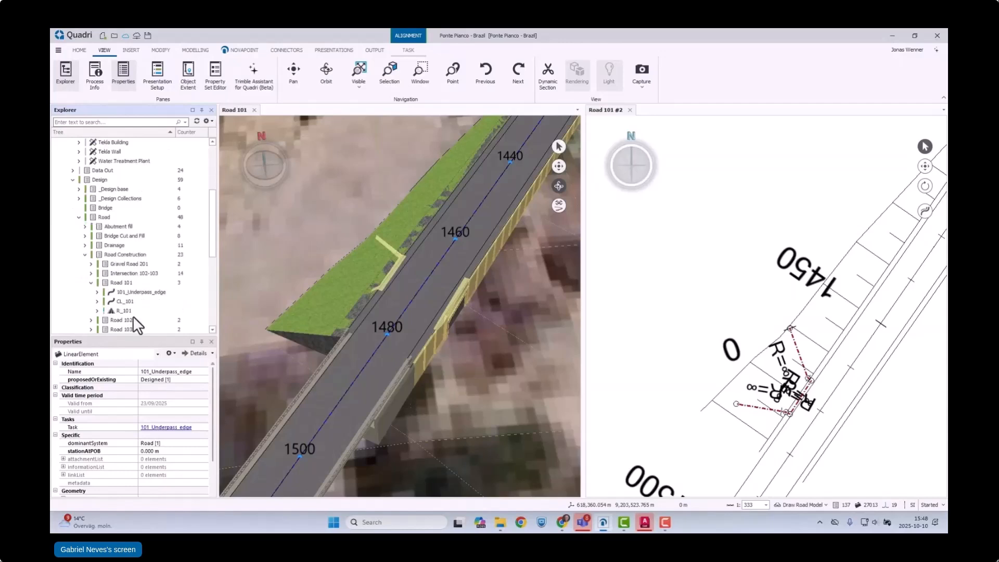
click(127, 311)
right_click(127, 310)
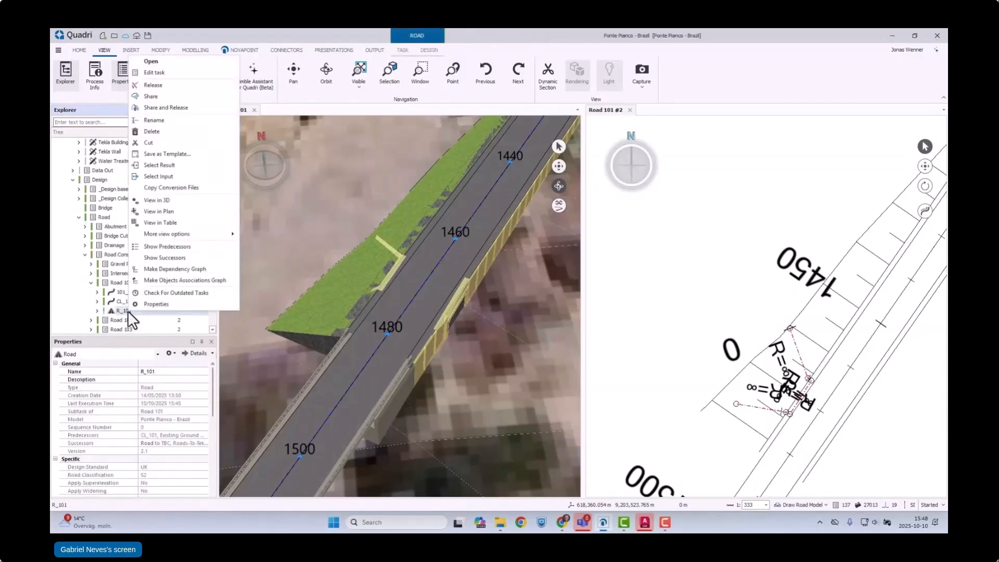
click(164, 73)
Step: Open the road surfaces of R_101 and show the boundaries of the road's right side
click(435, 46)
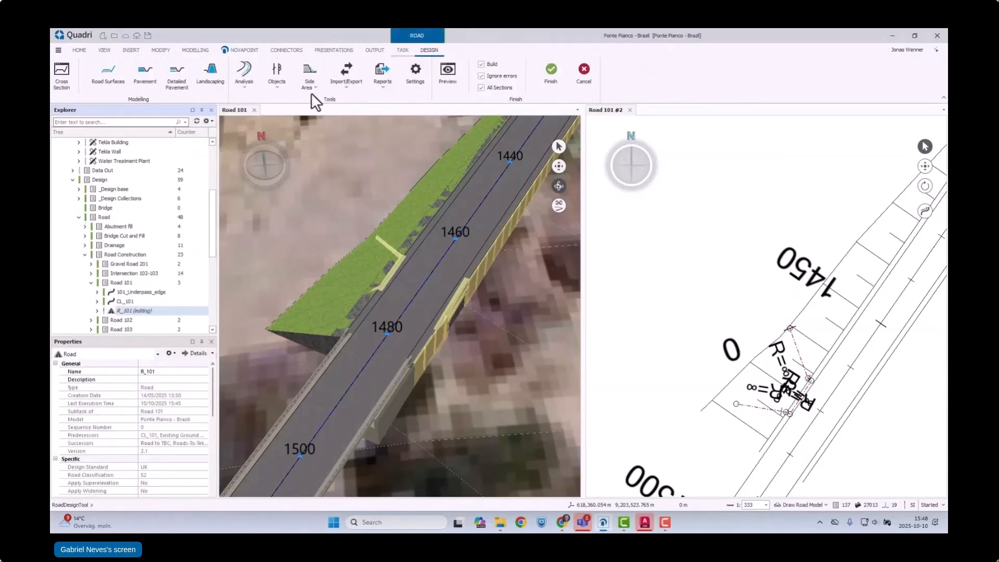
click(113, 77)
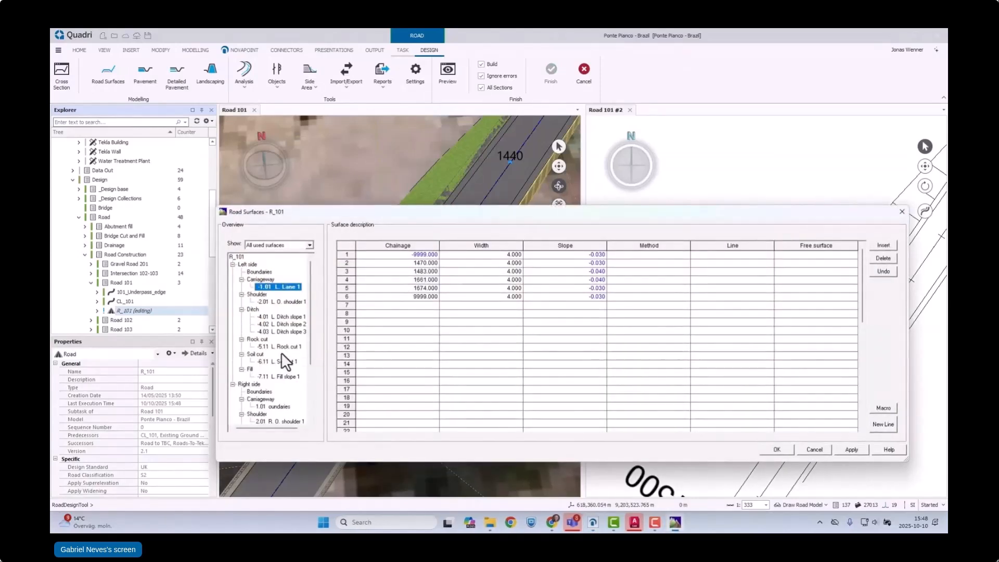
scroll(282, 367, down, 2)
click(259, 347)
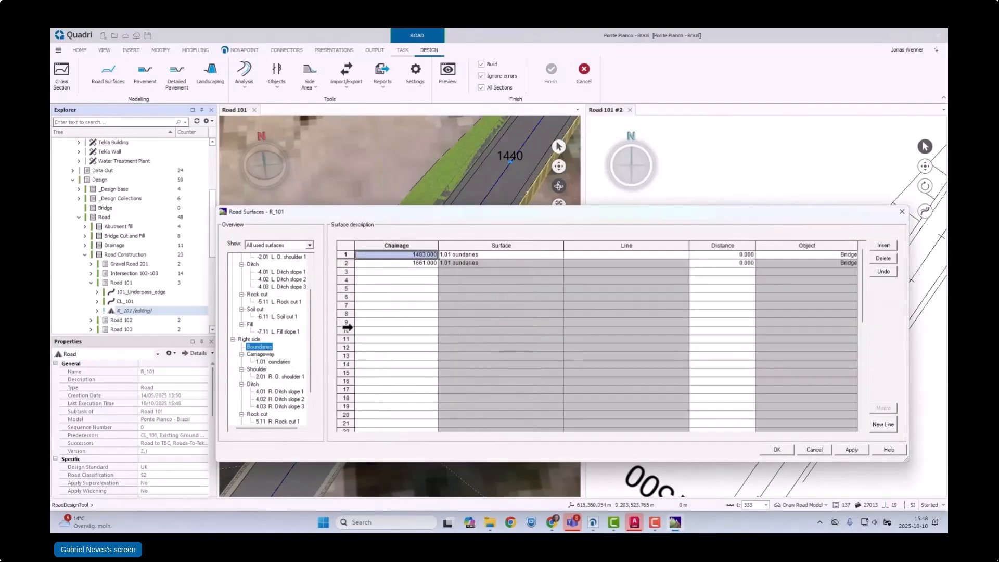
Step: Insert three rows before the bridge entries in the right side boundaries and enter Break in the third row
click(346, 263)
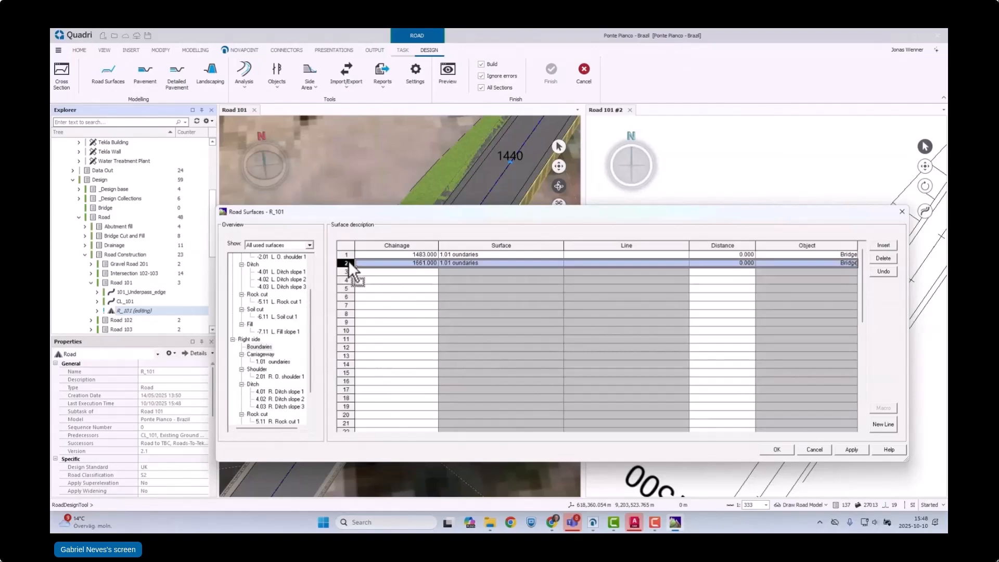
click(350, 254)
click(888, 243)
click(888, 243)
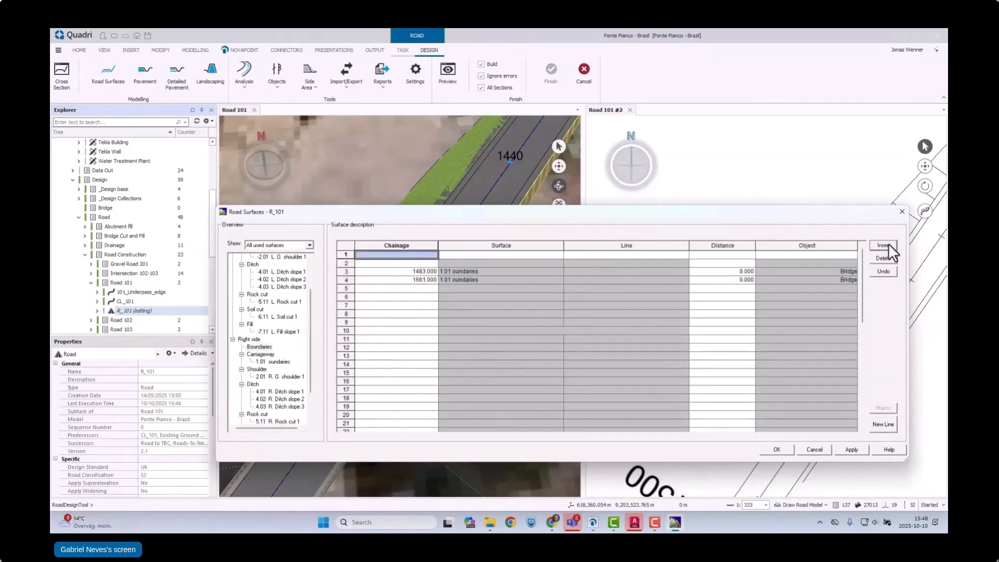
click(888, 243)
click(415, 271)
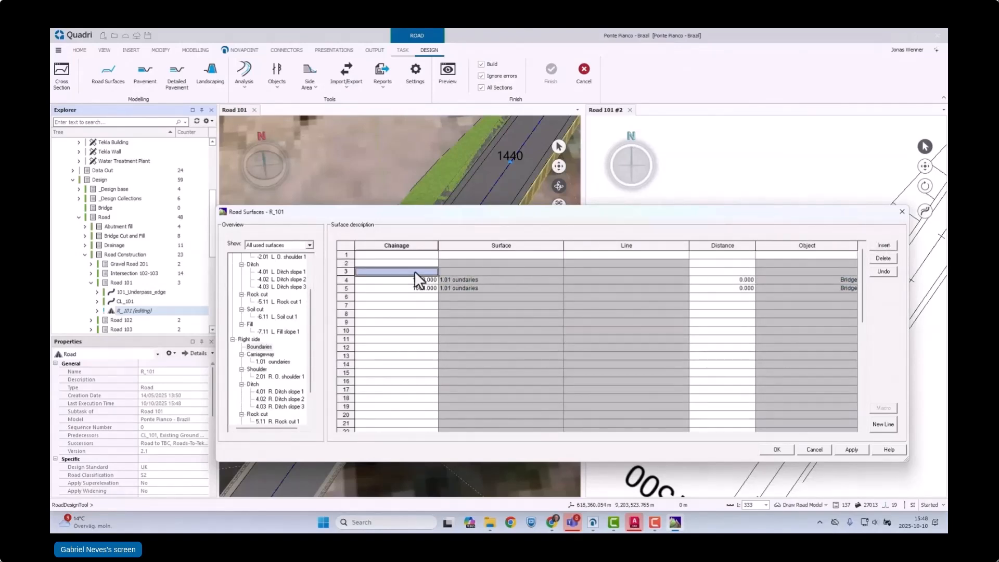
text(break)
click(415, 313)
Step: Paste the chainages 1461.224 and 1477.228 into the first two boundary rows
click(411, 254)
right_click(411, 254)
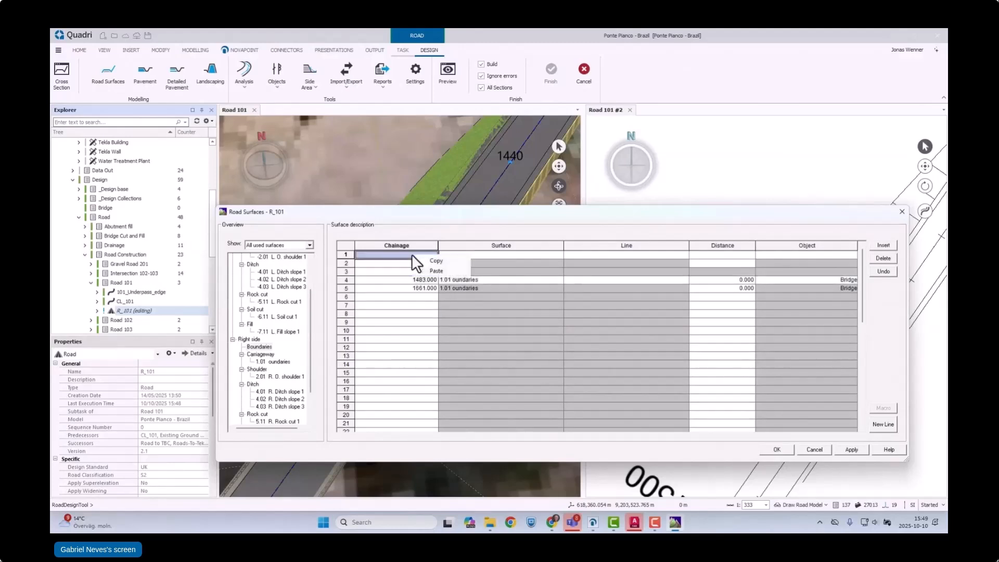
click(431, 271)
Step: Assign the 101_Underpass_edge line to the two new boundary rows, accept the road surfaces and finish the R_101 task
click(456, 254)
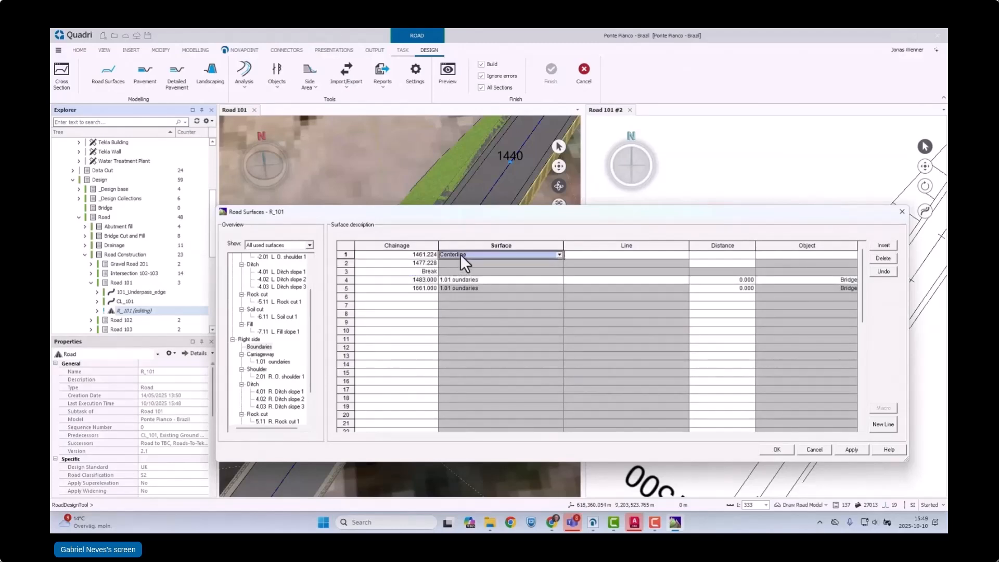
click(884, 424)
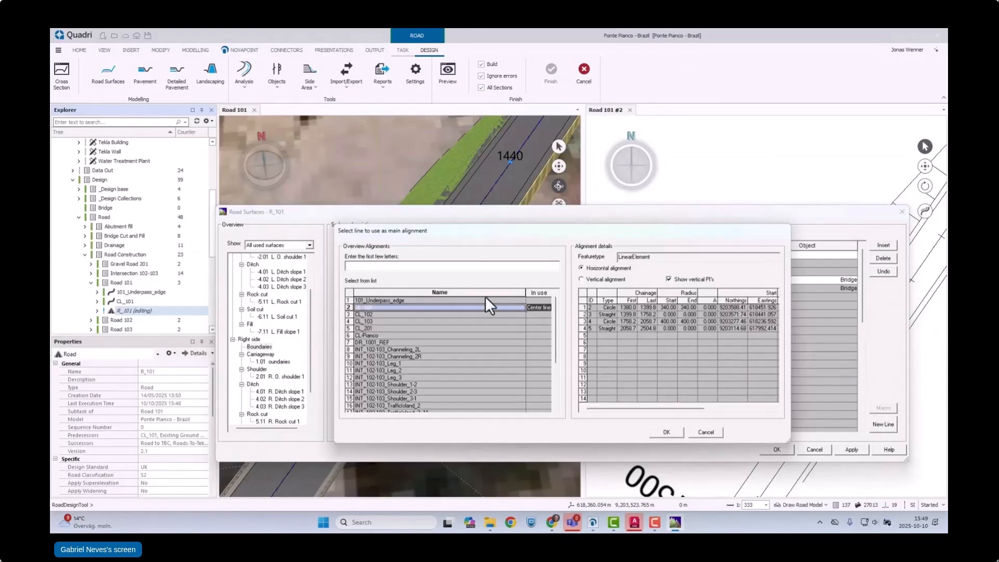
click(400, 301)
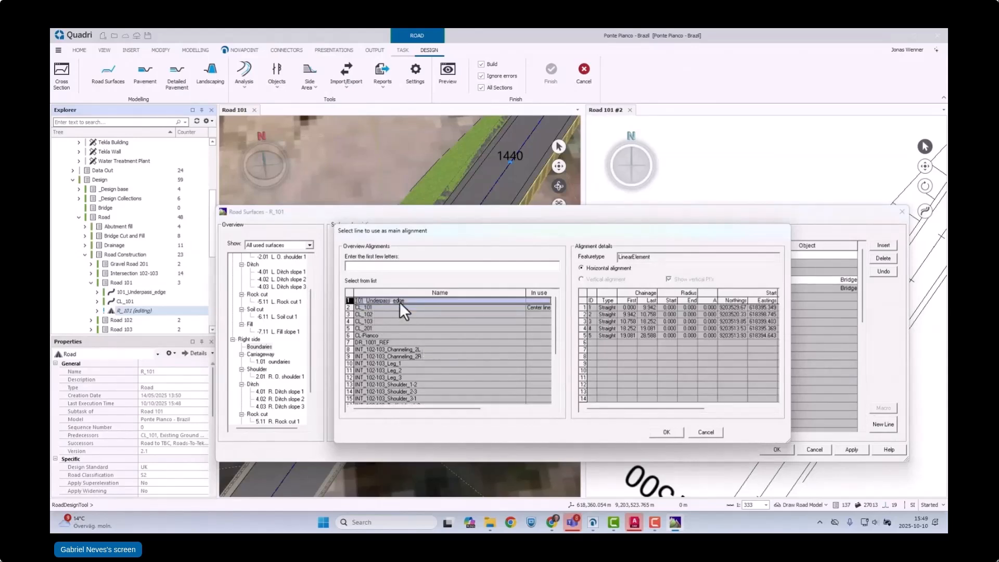
click(663, 434)
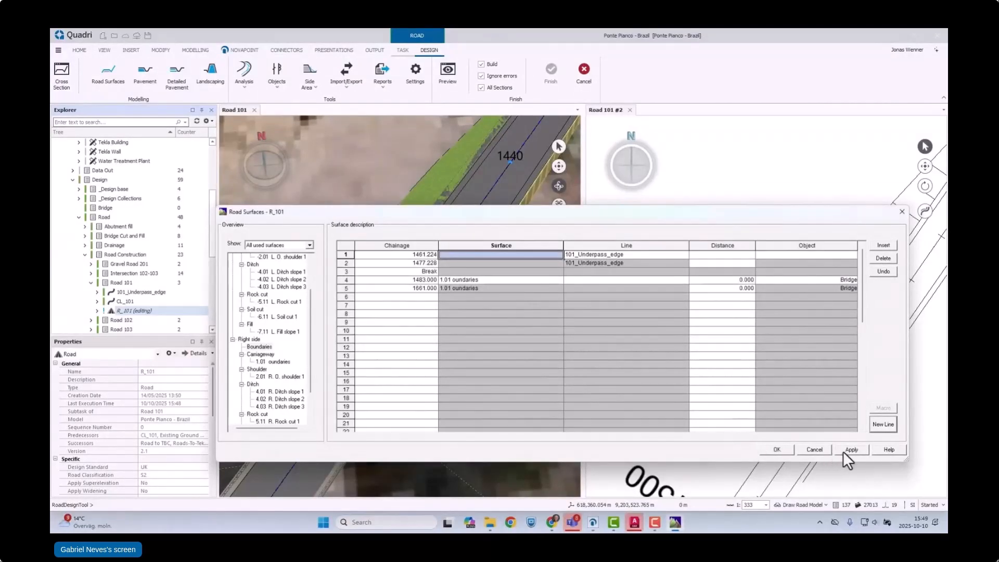
click(784, 449)
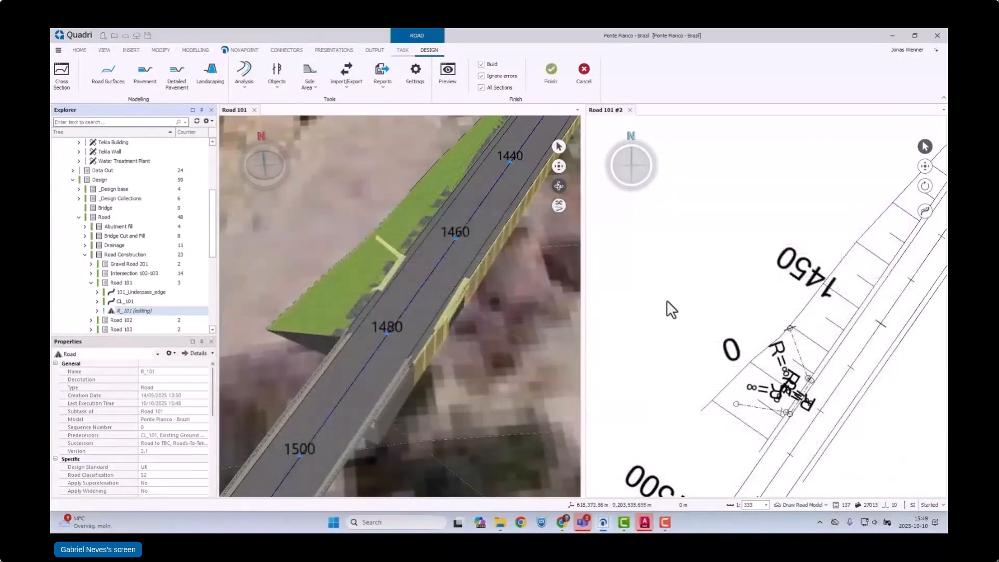
click(550, 76)
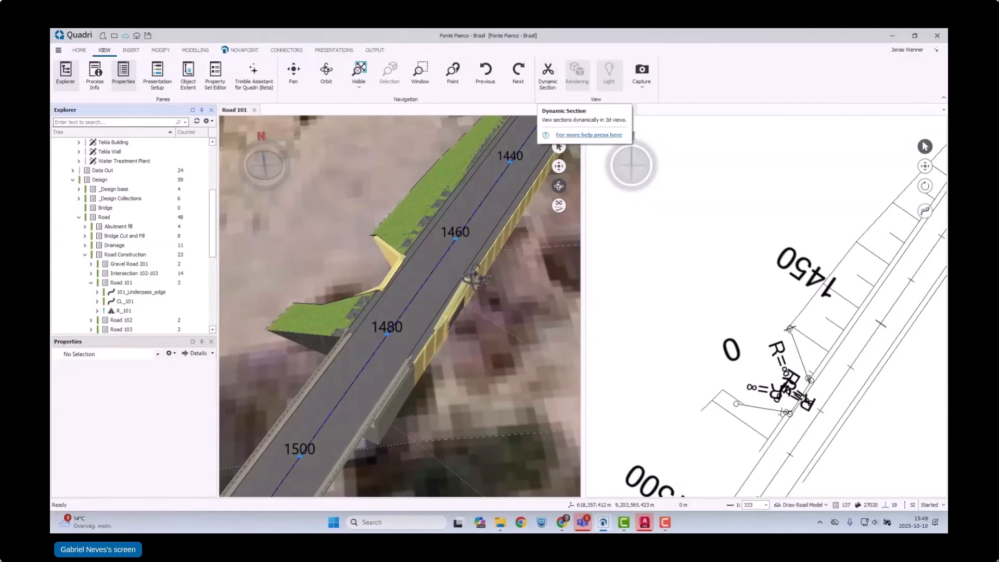
Step: Inspect the reshaped slopes around the underpass in the Road 101 view and hide the orthophoto in the presentation setup
scroll(472, 278, down, 4)
drag(437, 296, 530, 295)
scroll(530, 295, up, 3)
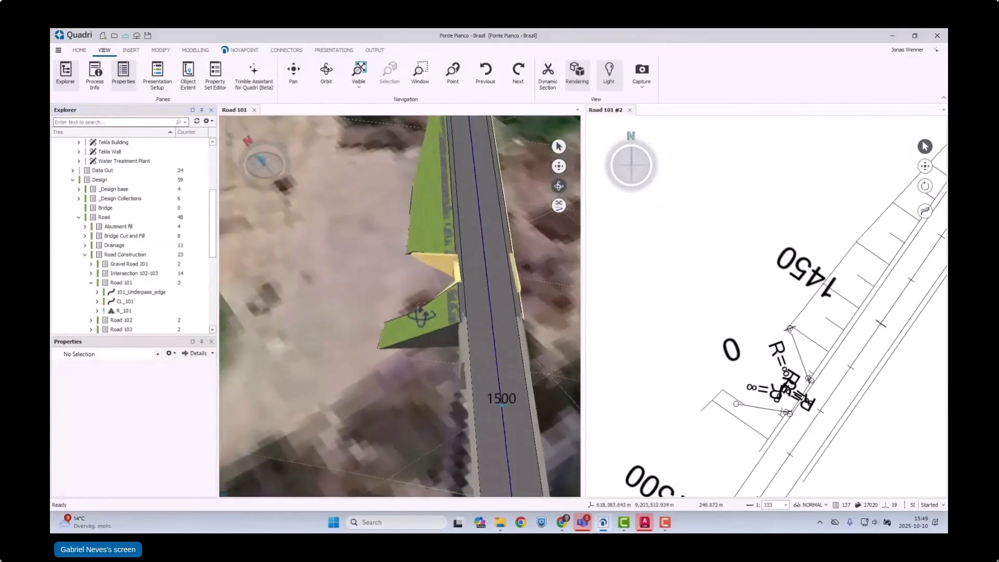
drag(403, 313, 455, 246)
scroll(470, 271, up, 3)
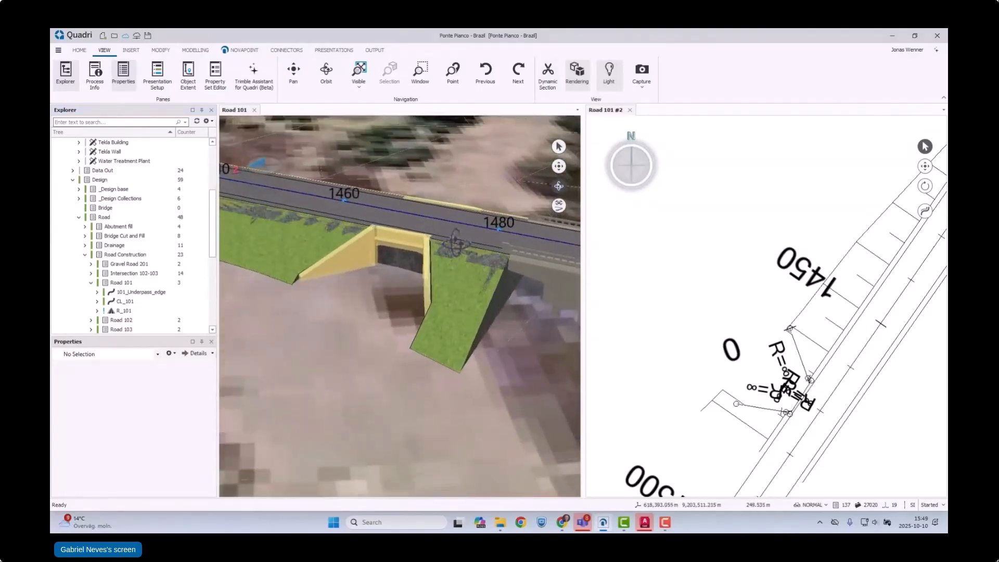
click(157, 76)
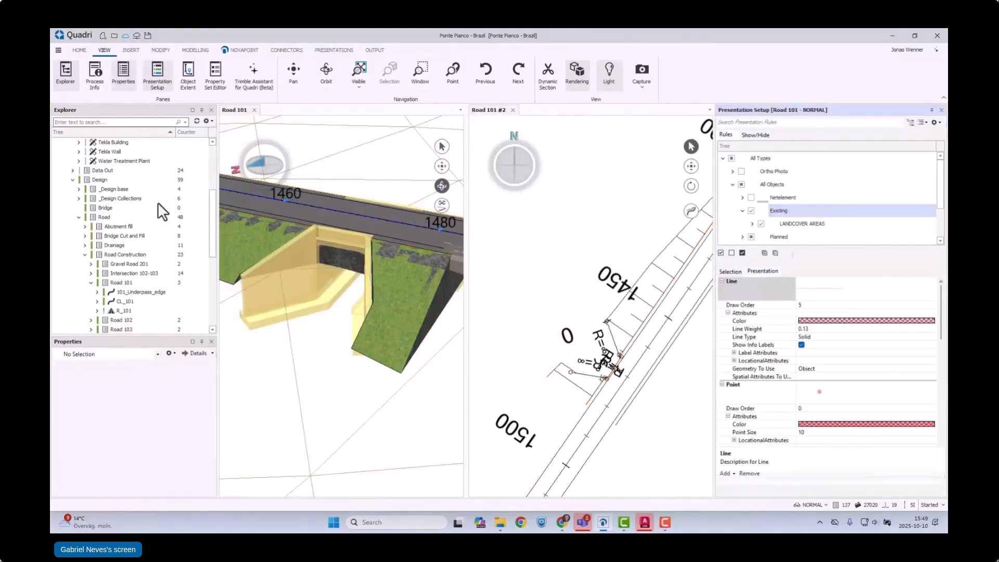
Step: Expand Gravel Road 201 under Road Construction, look at its R_201 road task and examine the underpass from another angle
scroll(145, 281, down, 1)
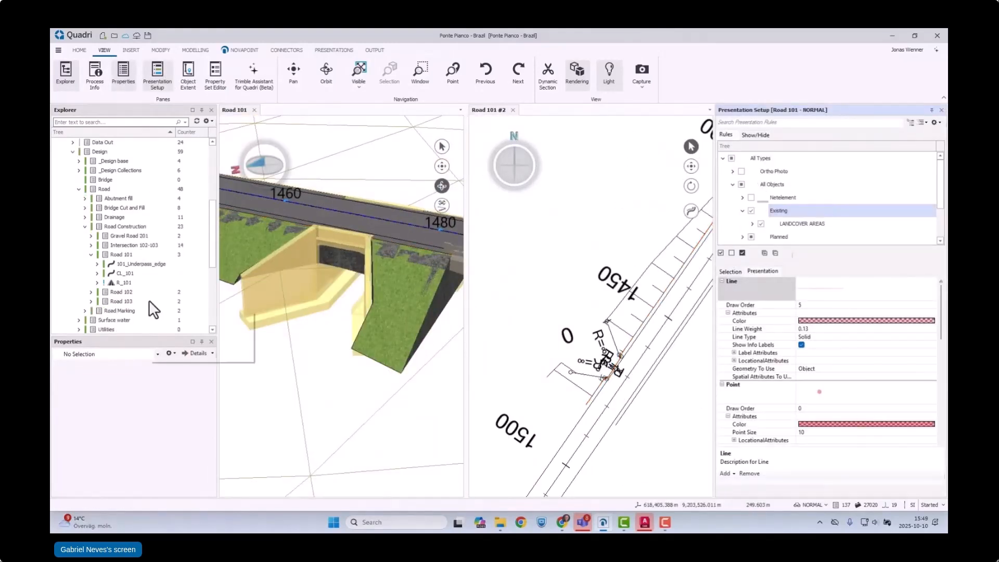
click(95, 237)
click(90, 235)
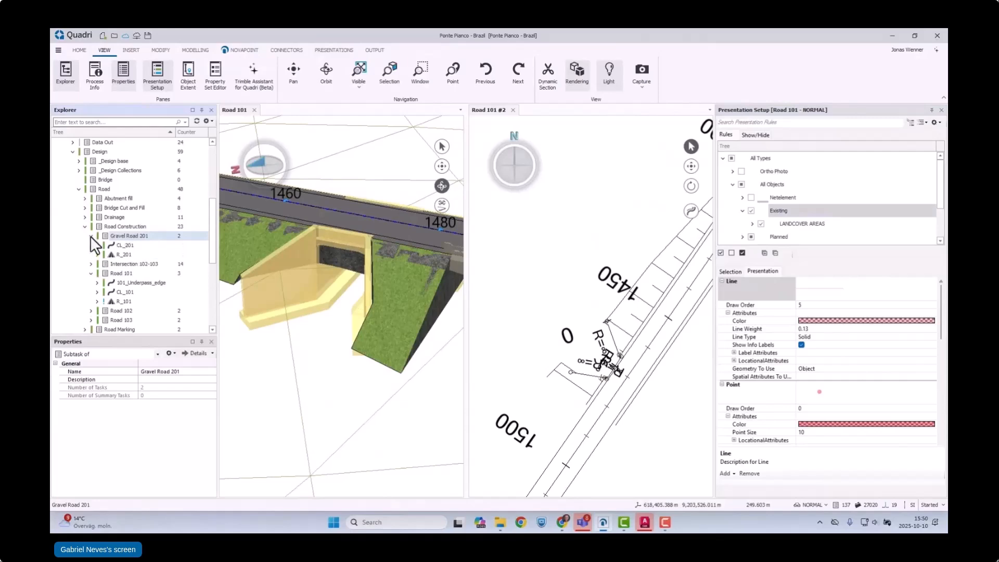
click(122, 253)
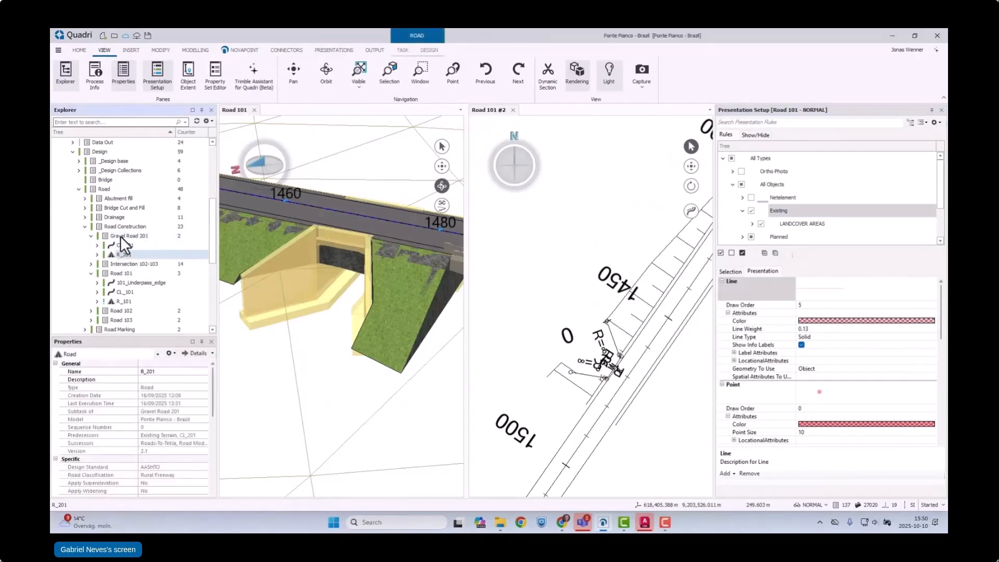
click(120, 236)
scroll(379, 311, down, 3)
drag(380, 311, 350, 408)
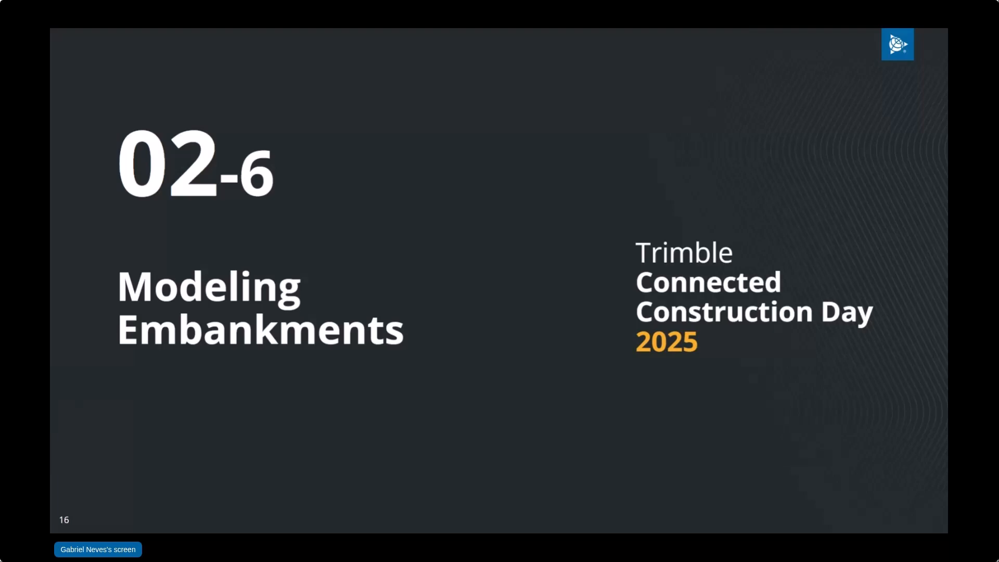
key(Right)
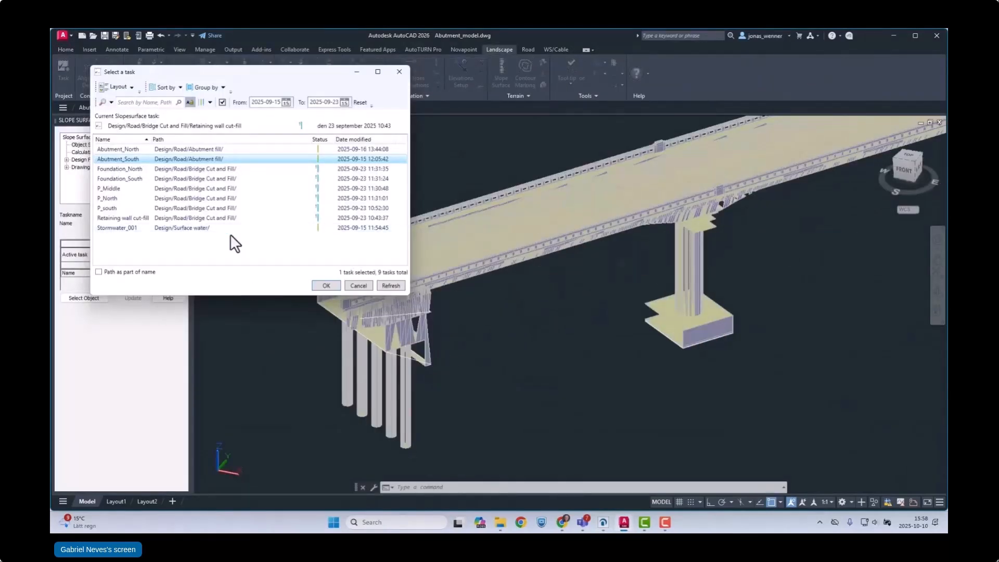
Step: Activate the Abutment_South slope surface task, generate the fill slope from the south abutment's polyline and draw it
click(324, 286)
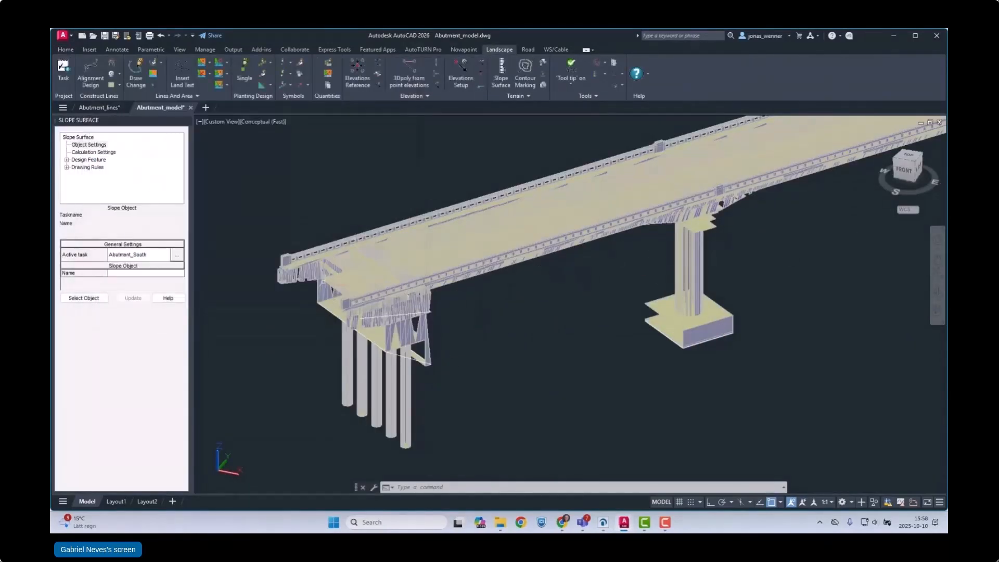
click(91, 152)
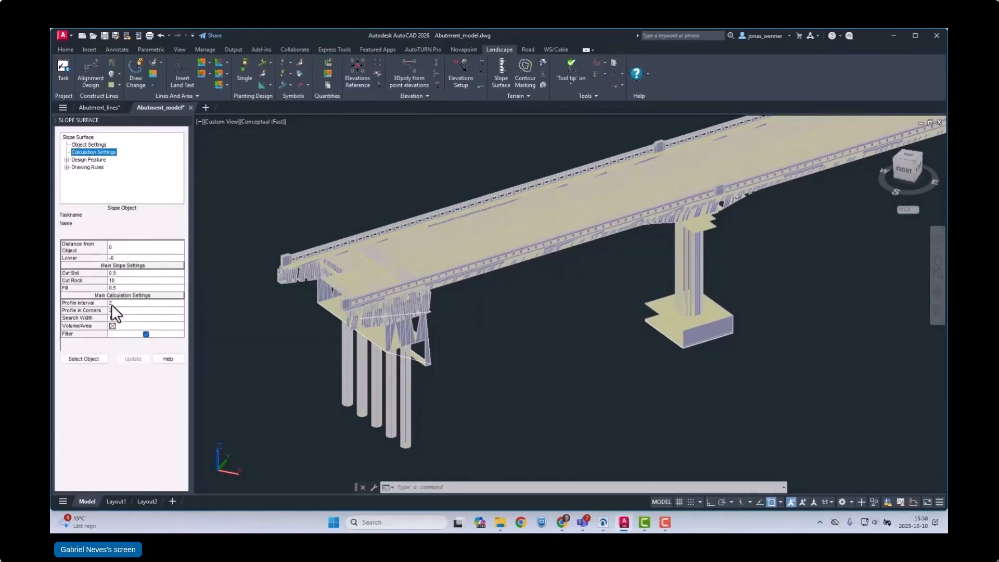
click(96, 357)
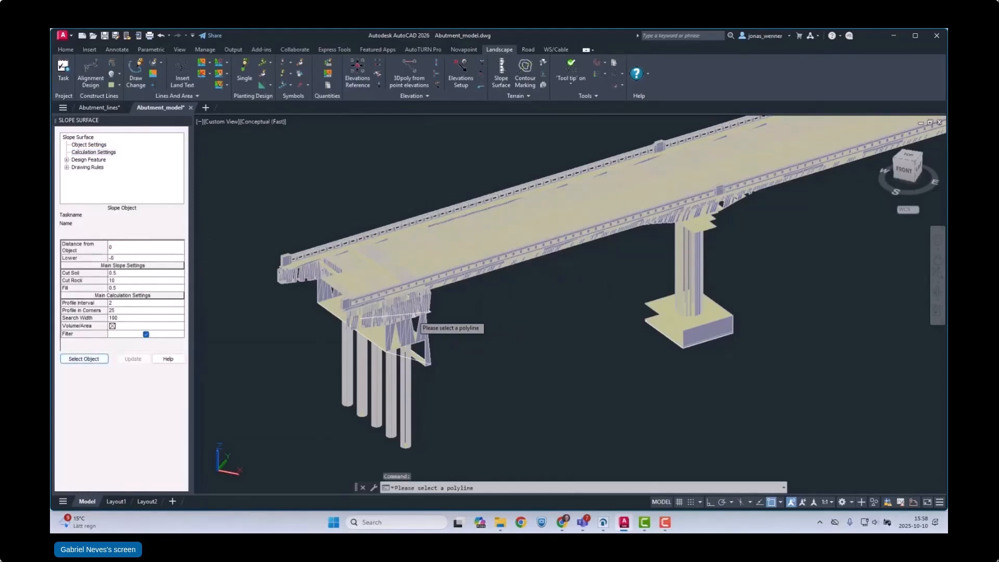
click(414, 315)
click(565, 388)
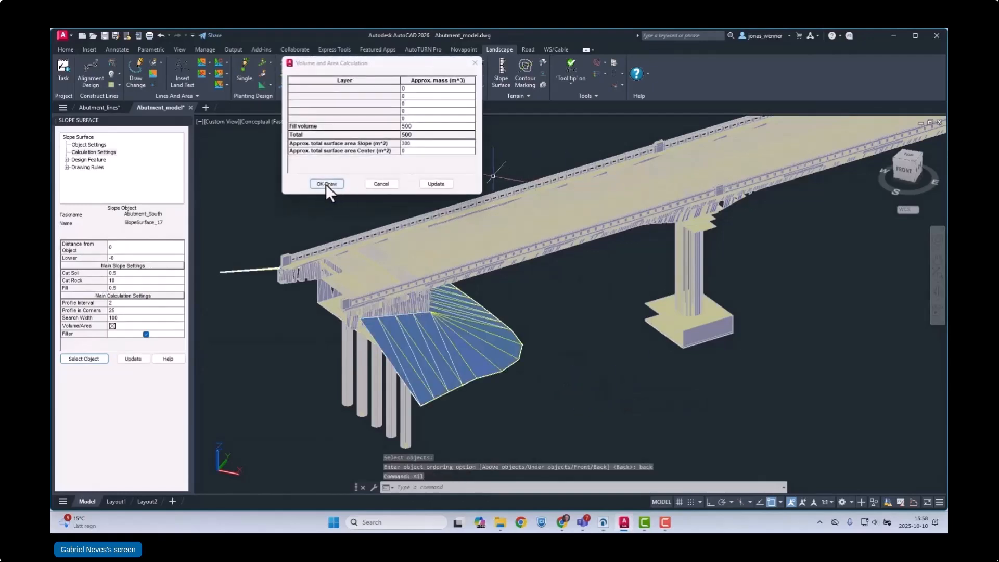
click(326, 184)
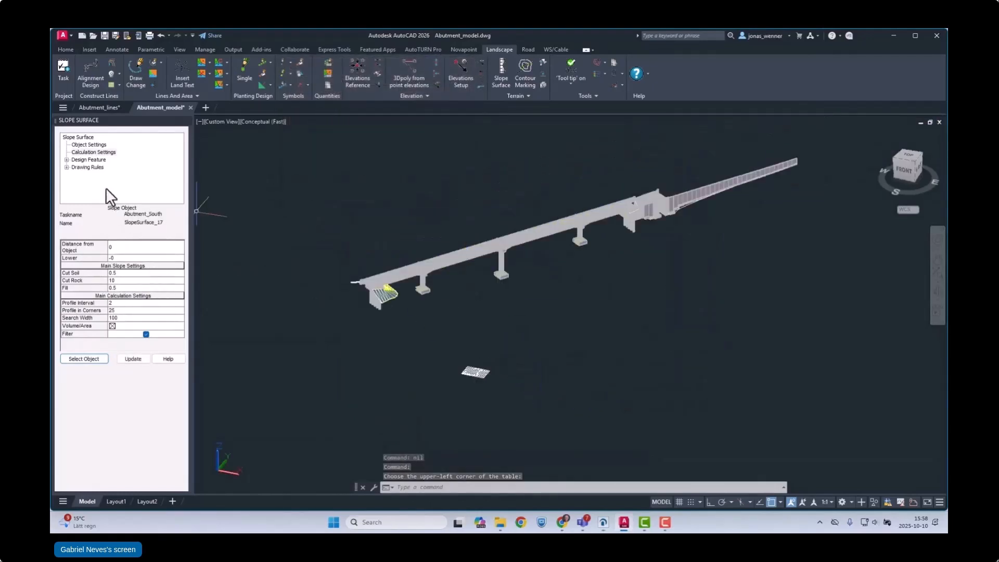
Step: Make Abutment_North the active slope surface task
click(86, 145)
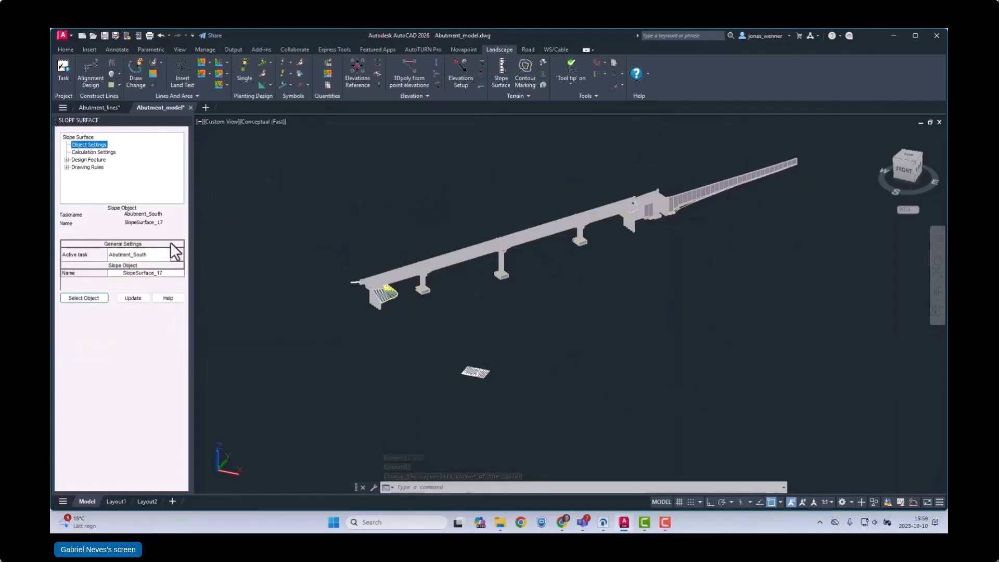
click(177, 254)
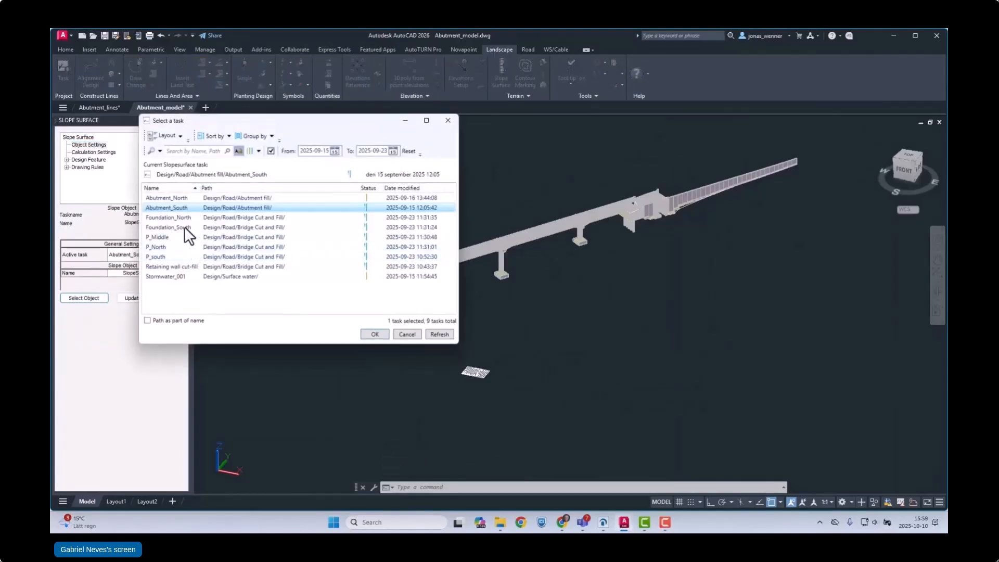
click(172, 198)
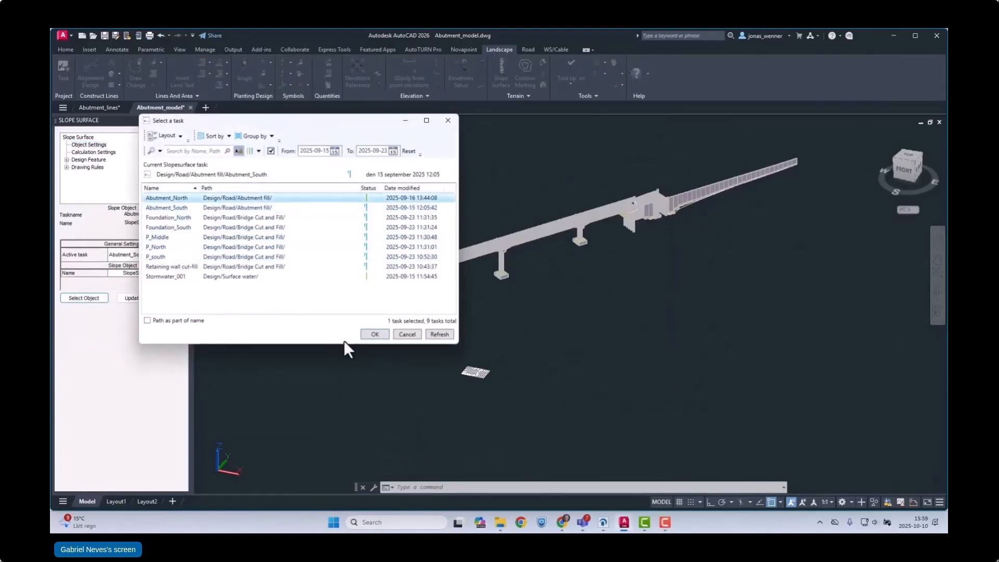
click(374, 334)
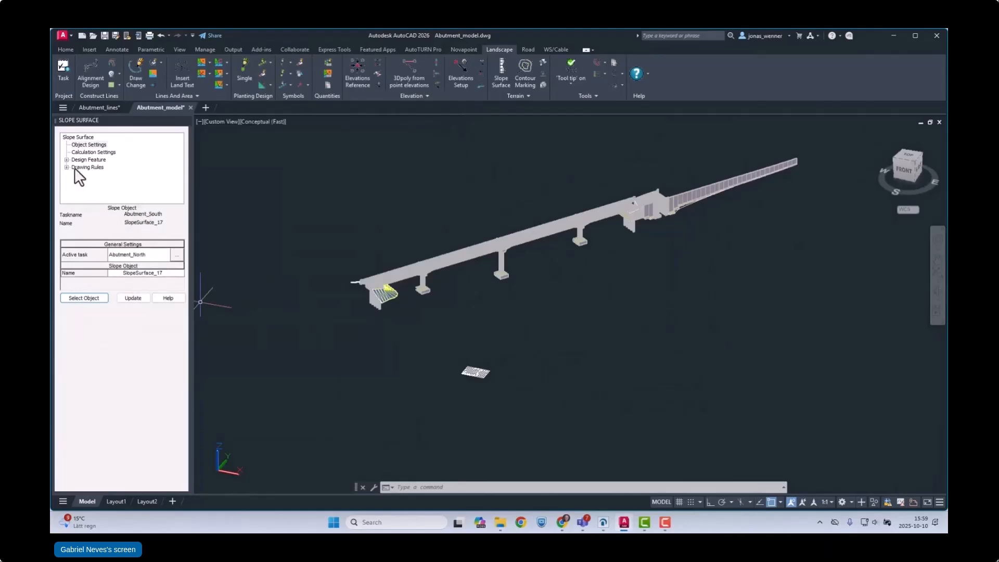
Step: Generate the fill slope from the north abutment's polyline with the existing calculation settings and draw it
click(93, 152)
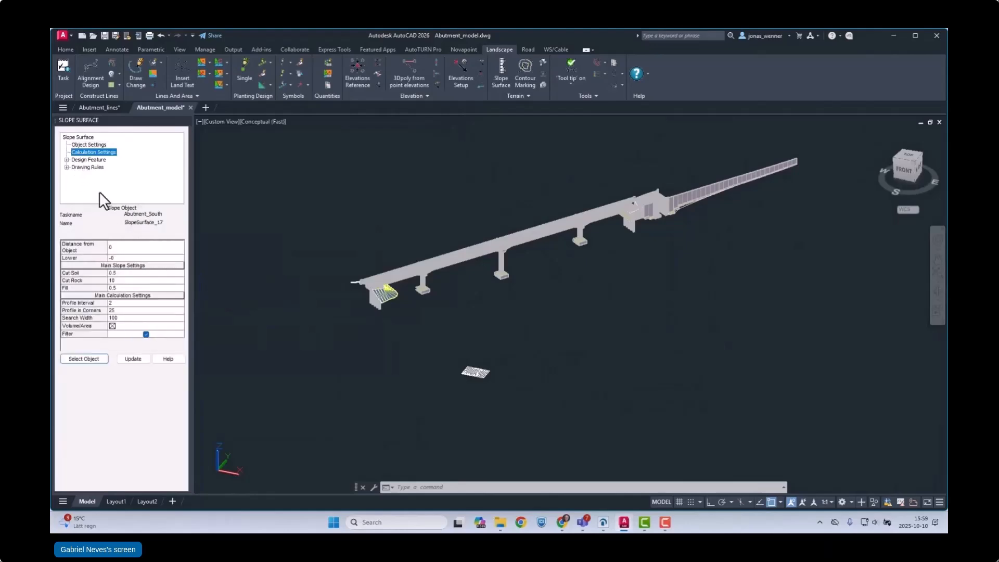
click(83, 359)
scroll(599, 213, up, 10)
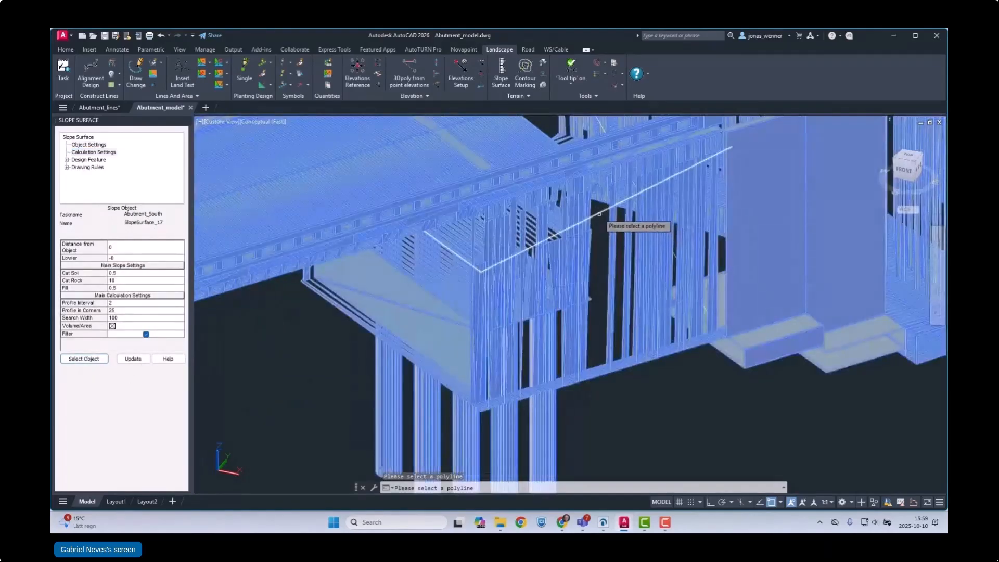
click(599, 214)
scroll(611, 249, down, 10)
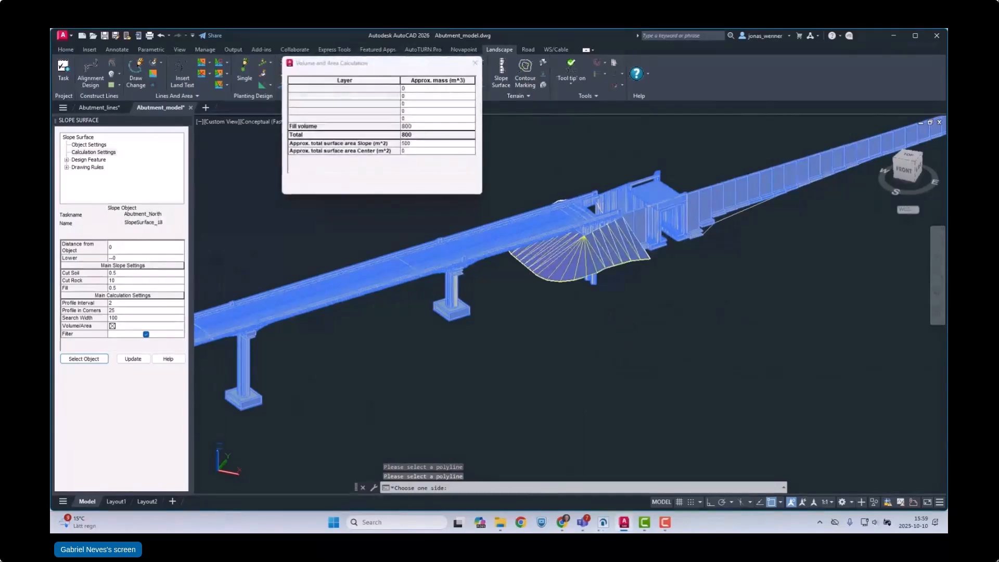
click(328, 189)
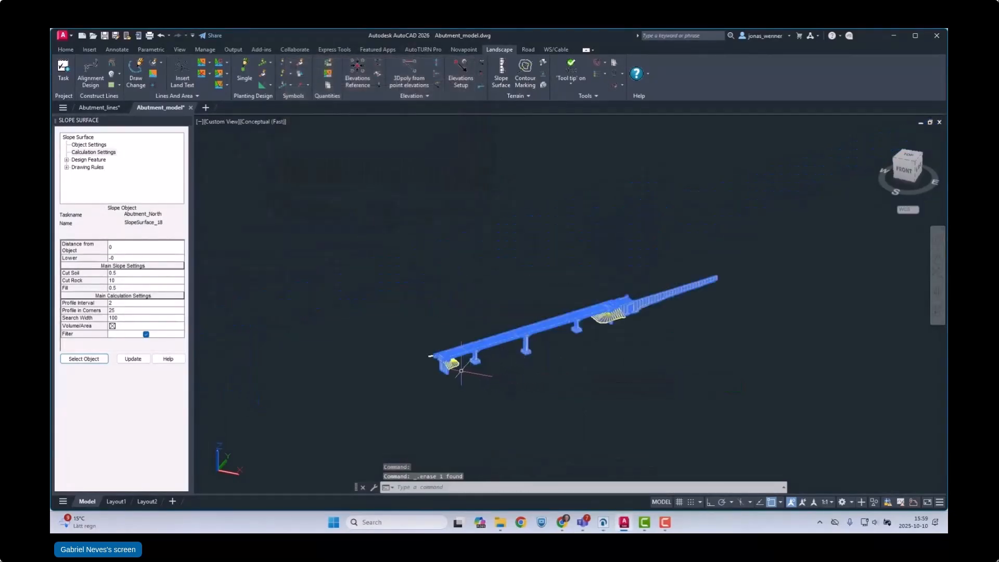
scroll(461, 370, up, 2)
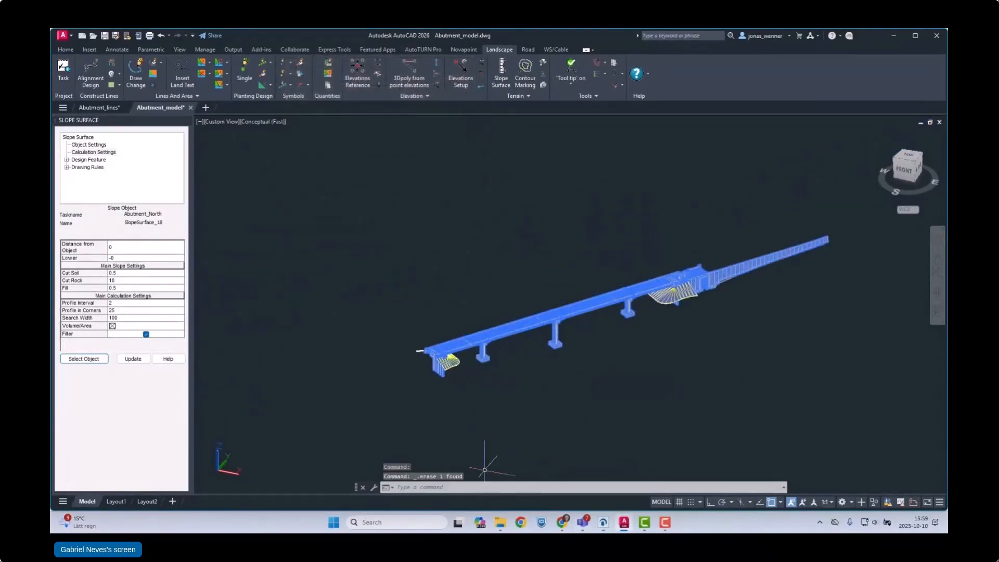
Step: Switch to Quadri and look at the bridge and its abutment embankments from another angle
click(603, 526)
mouse_move(512, 332)
mouse_down()
mouse_move(568, 345)
mouse_move(534, 348)
mouse_move(546, 356)
mouse_move(535, 339)
mouse_up()
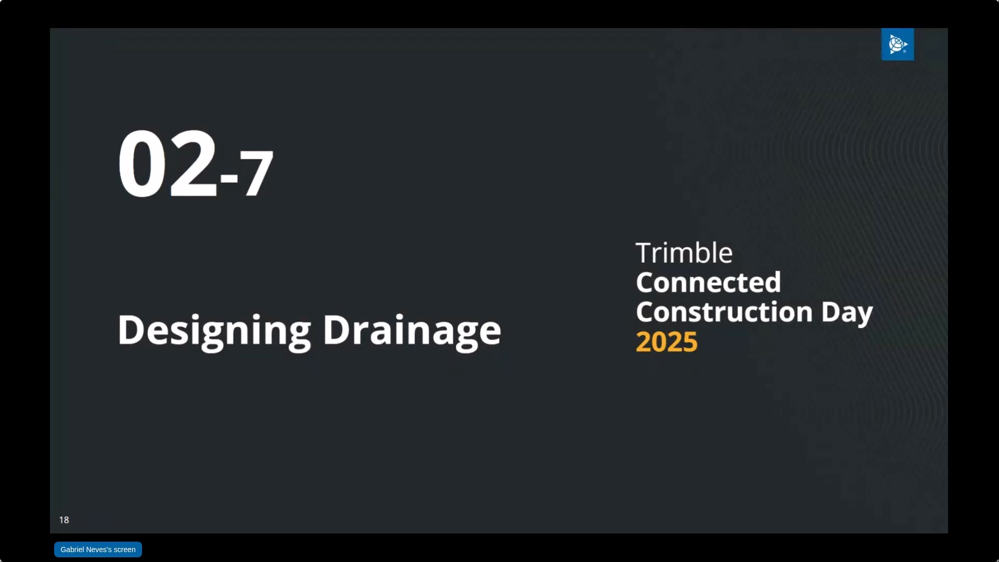
key(Right)
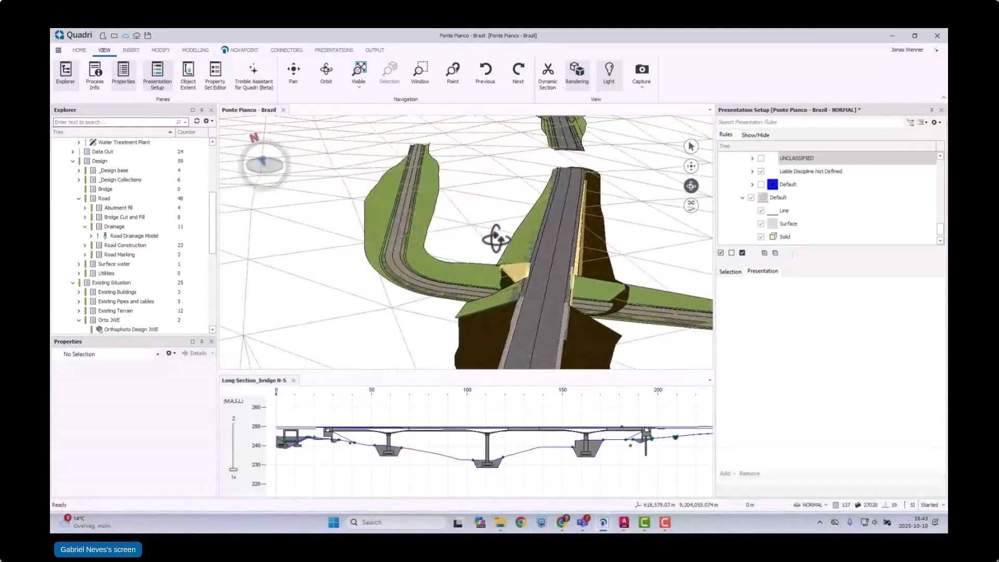
Step: Switch to AutoCAD's Road_plan drawing and start a trench in the Road Drainage Model with two nodes along the western road's ditch
click(625, 522)
scroll(490, 315, down, 2)
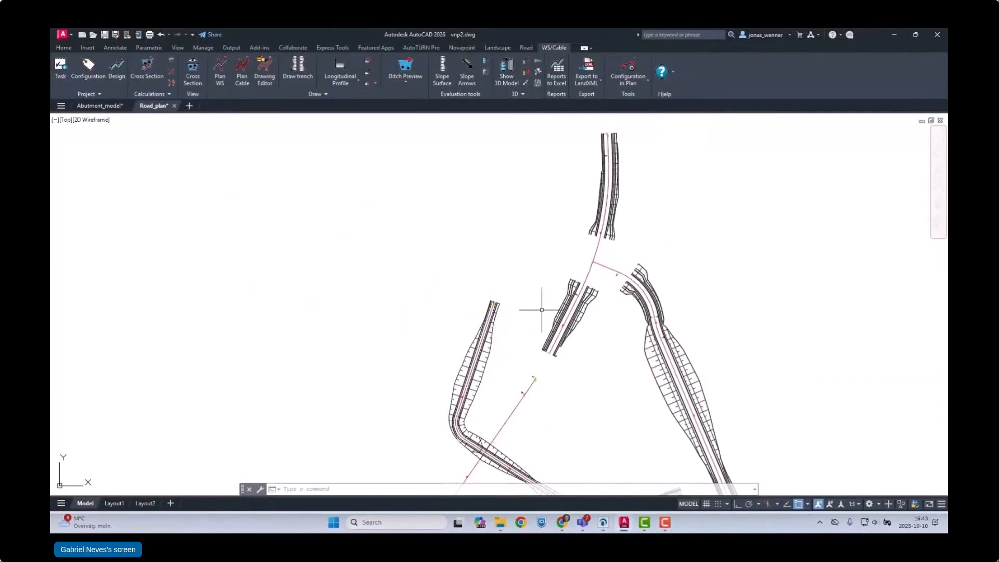
scroll(541, 310, up, 3)
scroll(527, 333, down, 3)
scroll(453, 325, up, 1)
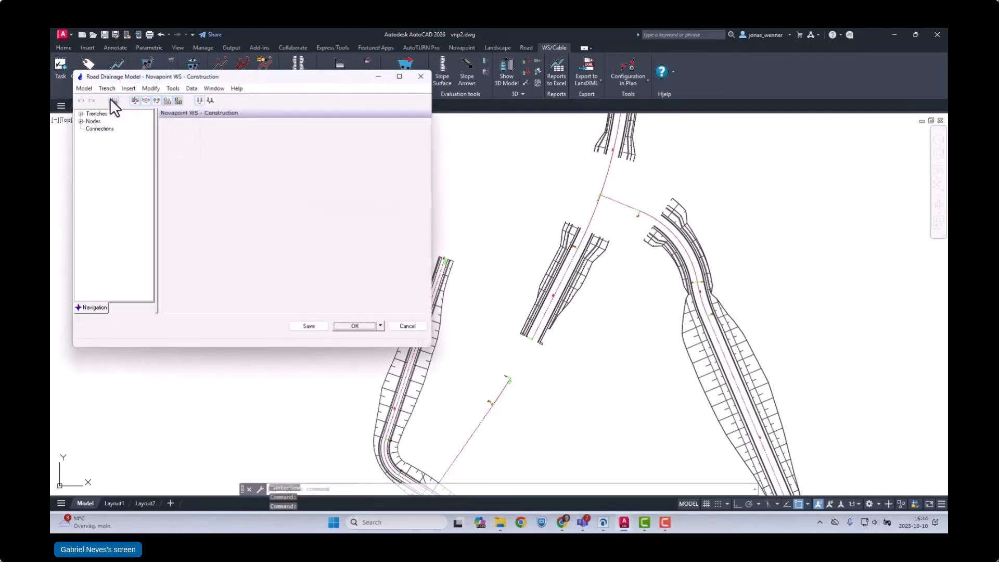
click(112, 100)
scroll(416, 359, up, 5)
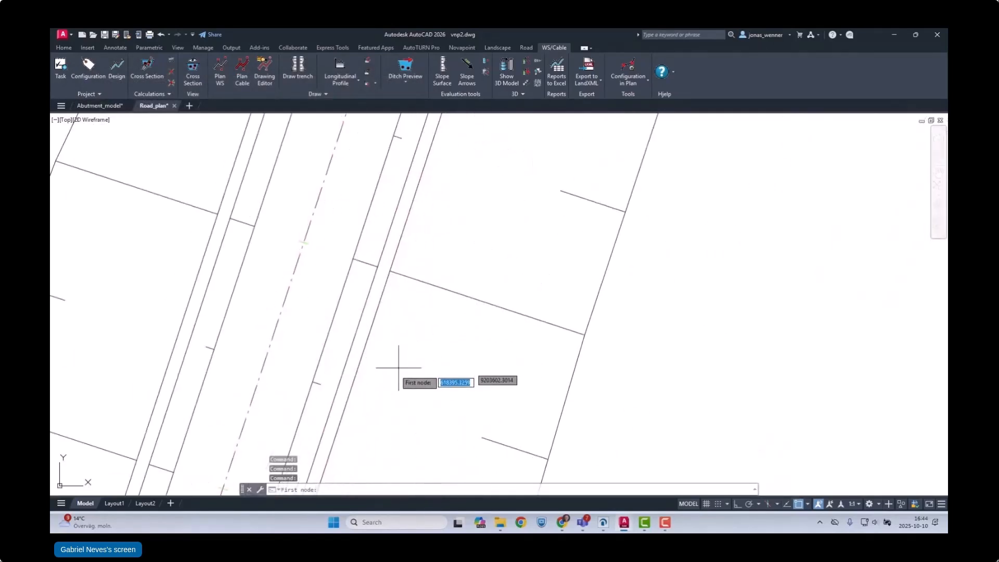
scroll(342, 404, up, 4)
click(341, 386)
scroll(313, 443, down, 10)
scroll(375, 271, up, 5)
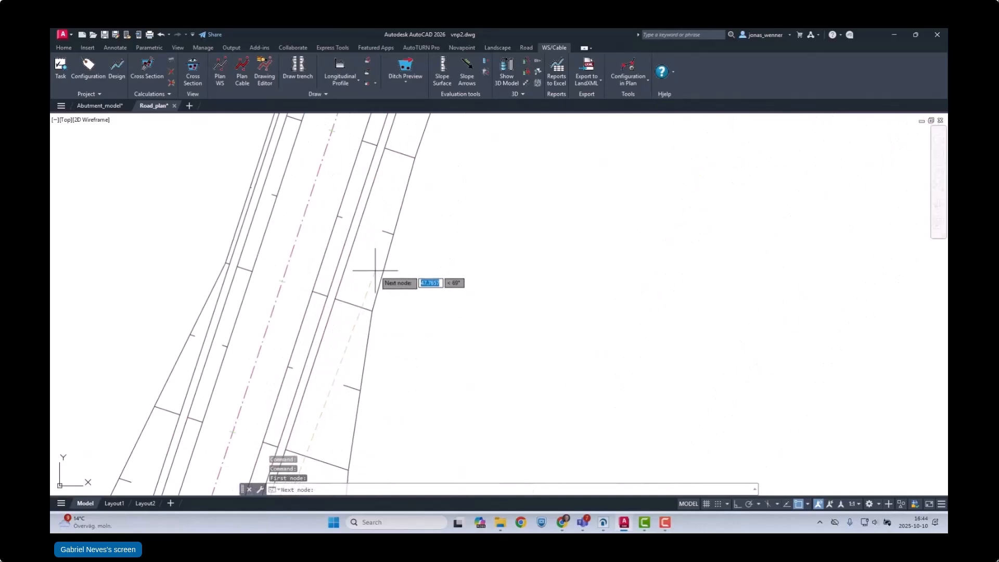
scroll(321, 325, up, 5)
click(373, 201)
Step: Extend the trench across to the bridge road's western ditch and north along it with two more nodes, and end the line
scroll(288, 283, down, 10)
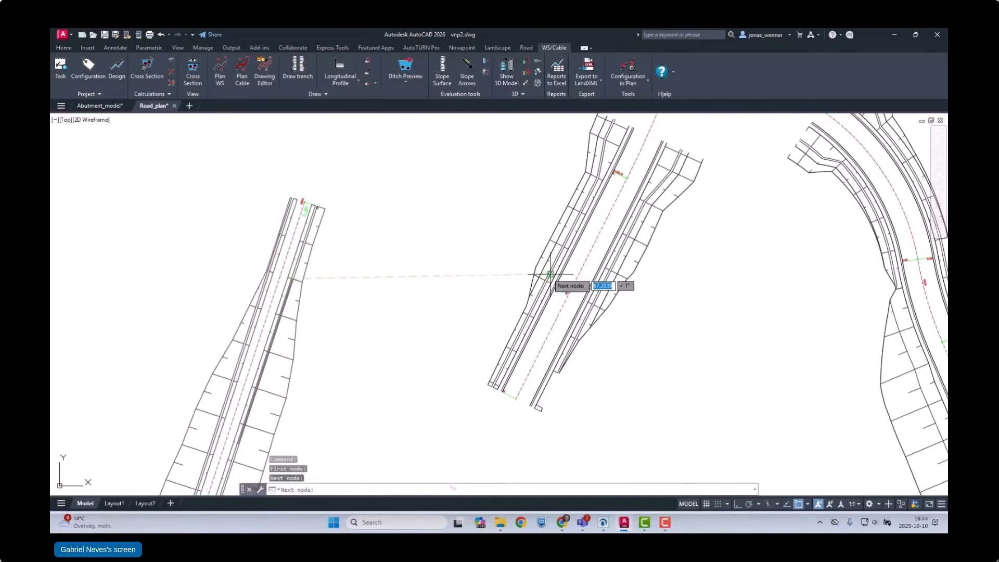
scroll(551, 312, up, 5)
click(537, 339)
scroll(520, 364, down, 10)
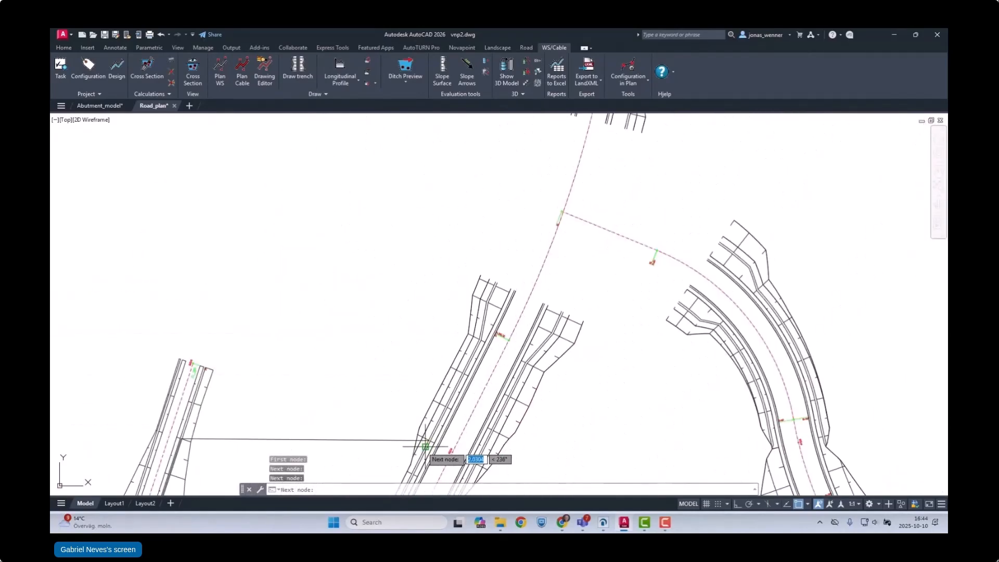
scroll(466, 350, up, 5)
click(500, 273)
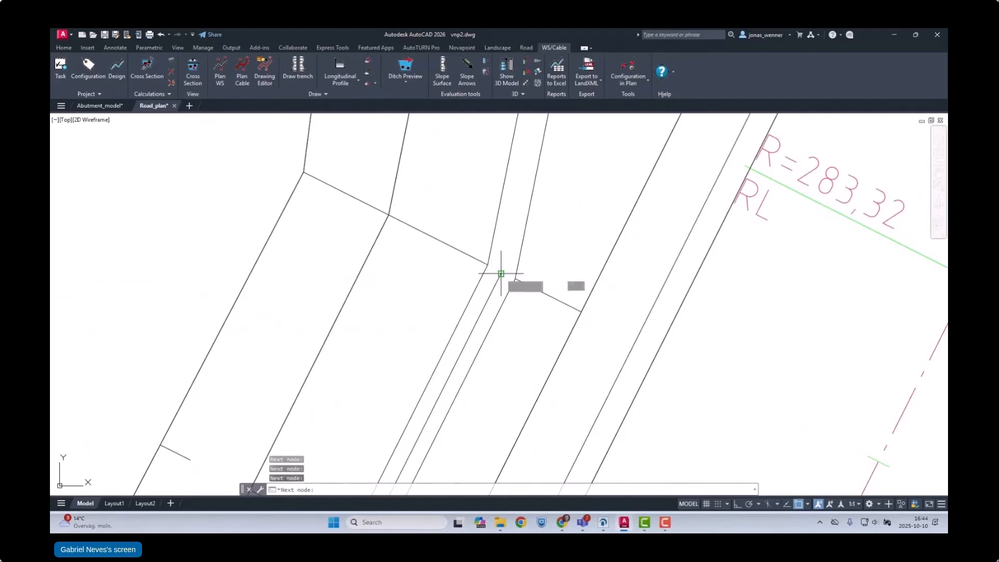
scroll(501, 273, down, 10)
key(Return)
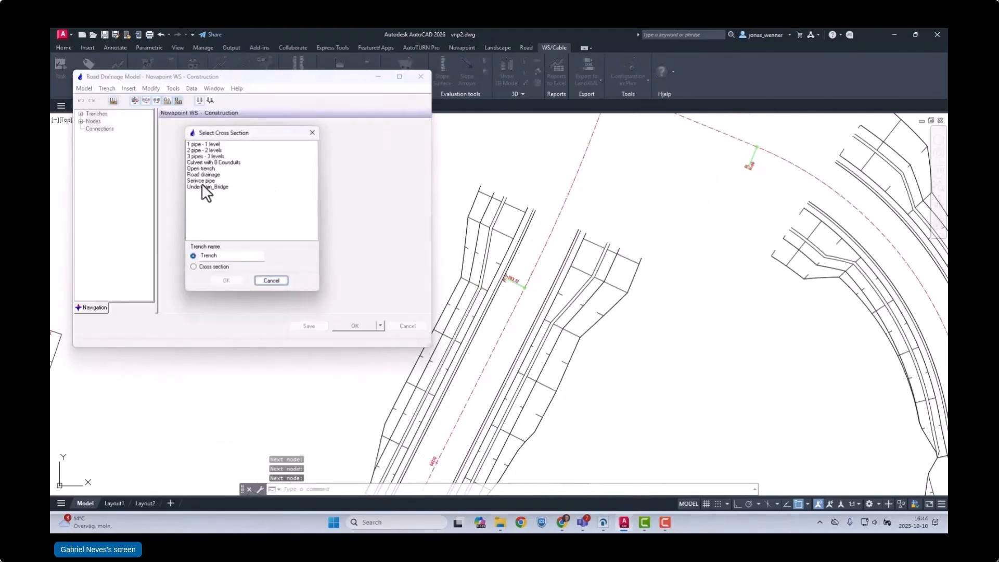
Step: Assign the Road drainage cross section to the new trench and name it DR_222
click(203, 174)
double_click(232, 256)
text(DR_222)
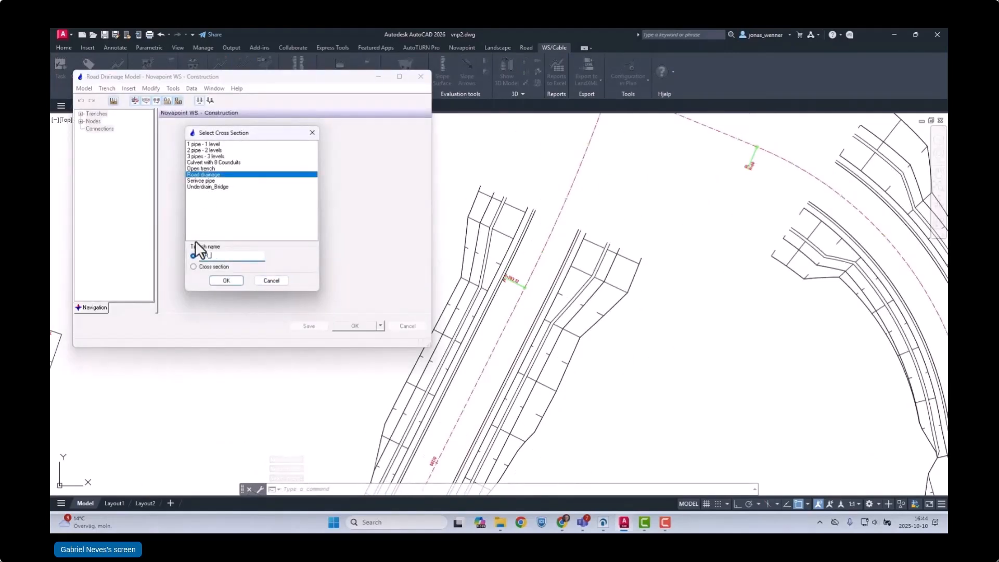
click(216, 279)
scroll(355, 387, up, 3)
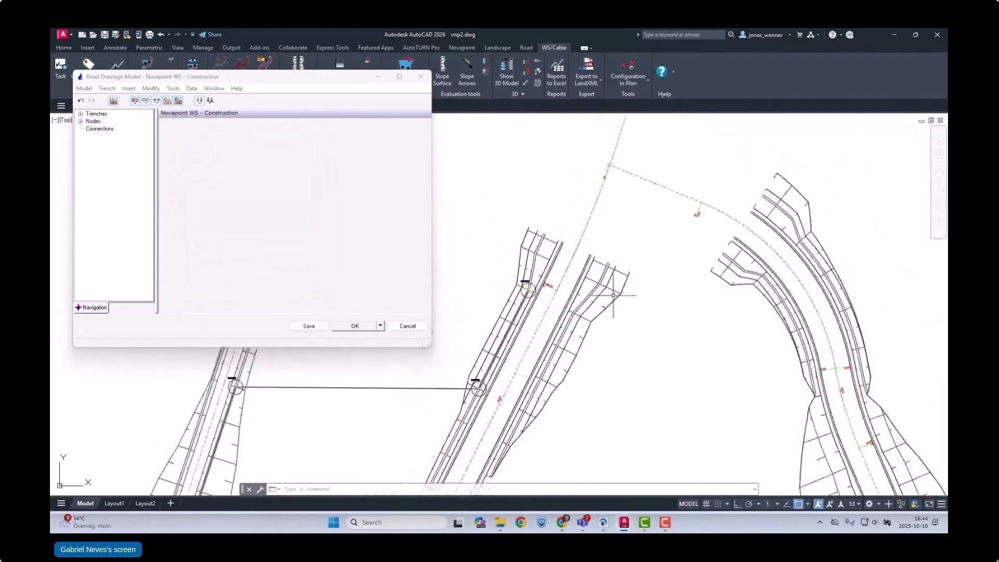
Step: Change the pipe crossing between the two roads to Storm Water with dimension 400
right_click(356, 387)
click(261, 192)
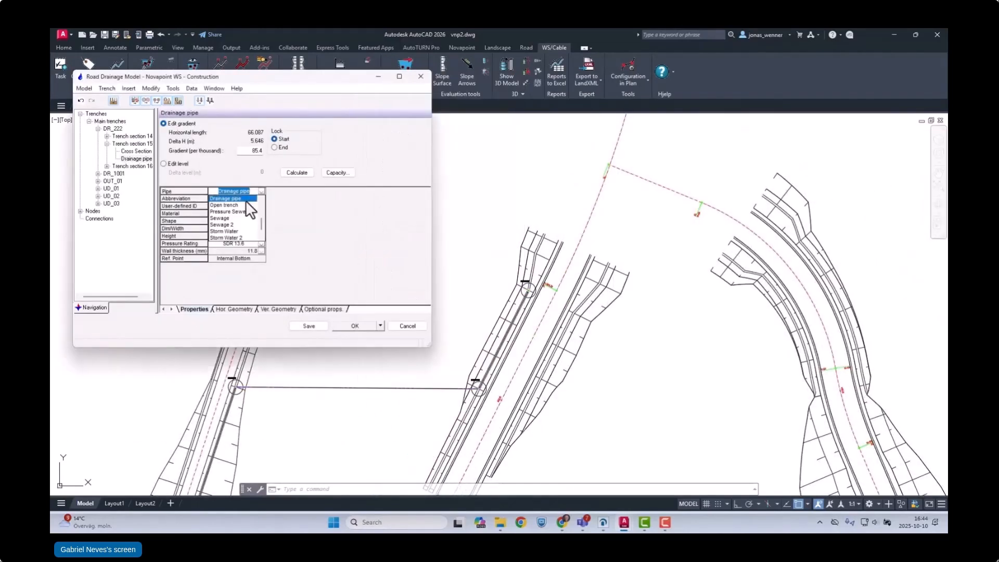
click(261, 229)
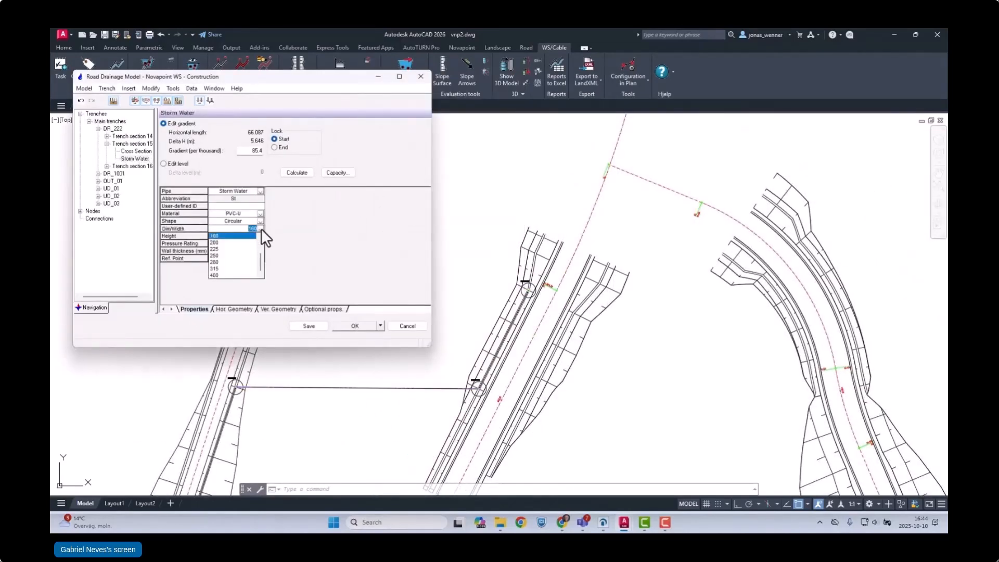
click(214, 276)
scroll(234, 388, up, 6)
Step: Set the base dimension of manhole UNn15, at the western end of the crossing pipe, to 630 mm
right_click(253, 363)
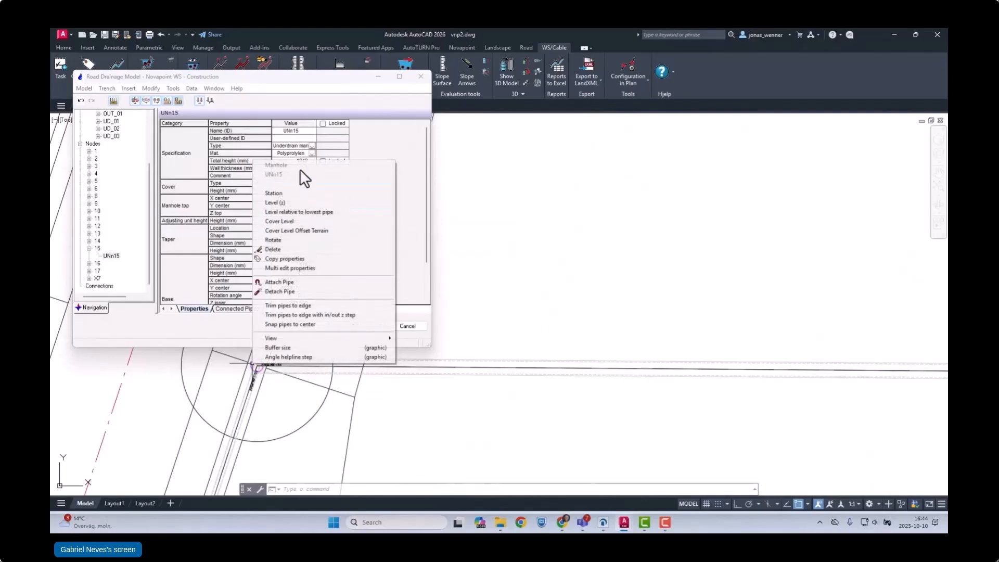
click(357, 140)
click(313, 265)
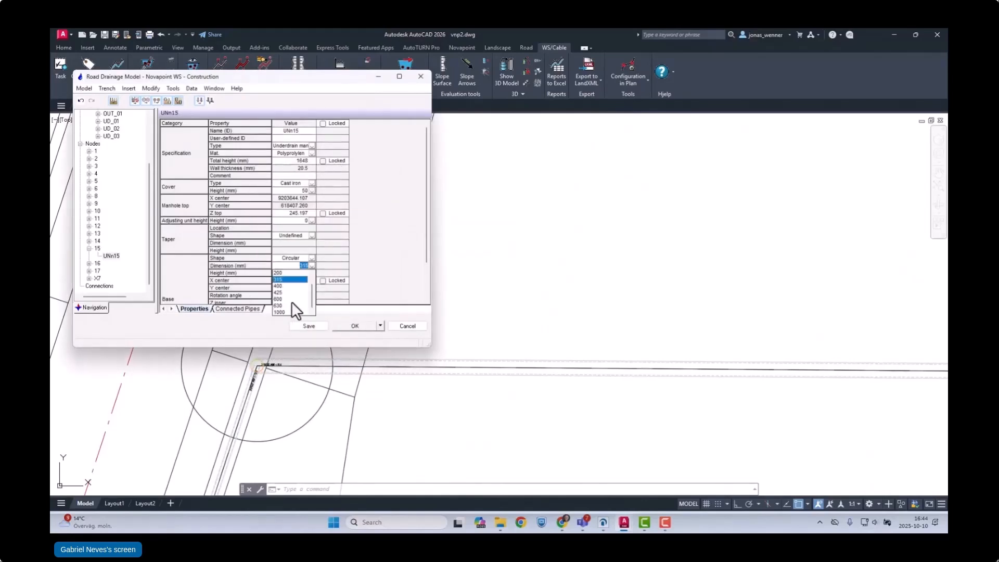
click(290, 303)
scroll(493, 384, down, 8)
scroll(612, 375, up, 6)
Step: Set the base dimension of manhole UNn16, at the eastern end of the crossing pipe, to 630 mm
scroll(584, 376, up, 6)
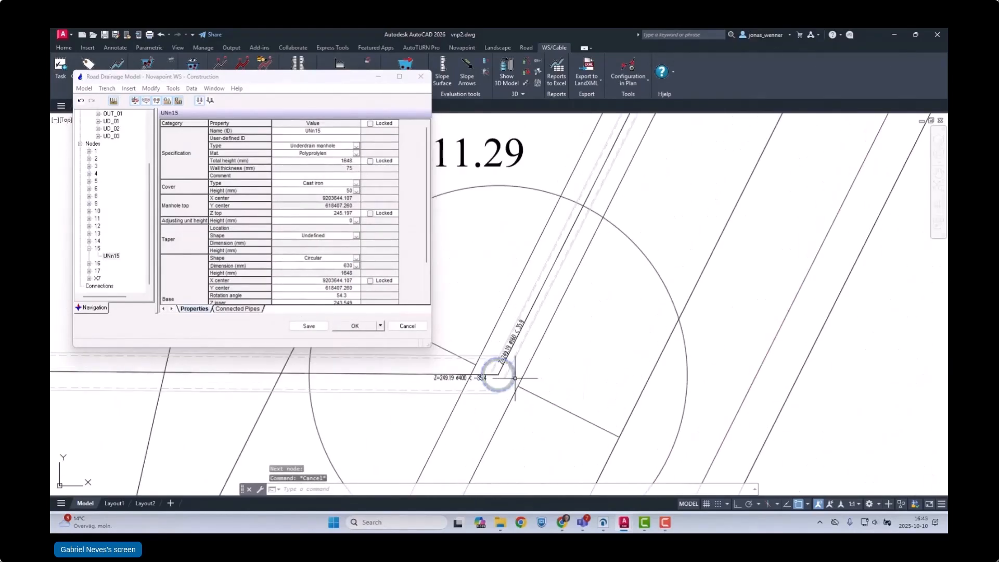
right_click(513, 377)
click(356, 267)
click(282, 306)
scroll(500, 364, down, 10)
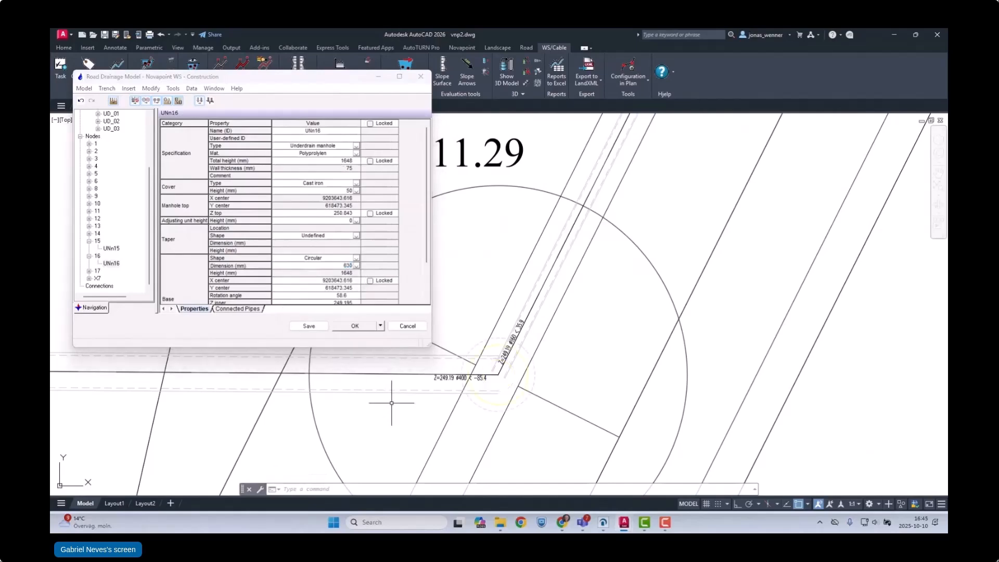
Step: Open the vertical alignment window for trench DR_222 and examine the pipe levels around node 15
click(213, 88)
click(226, 141)
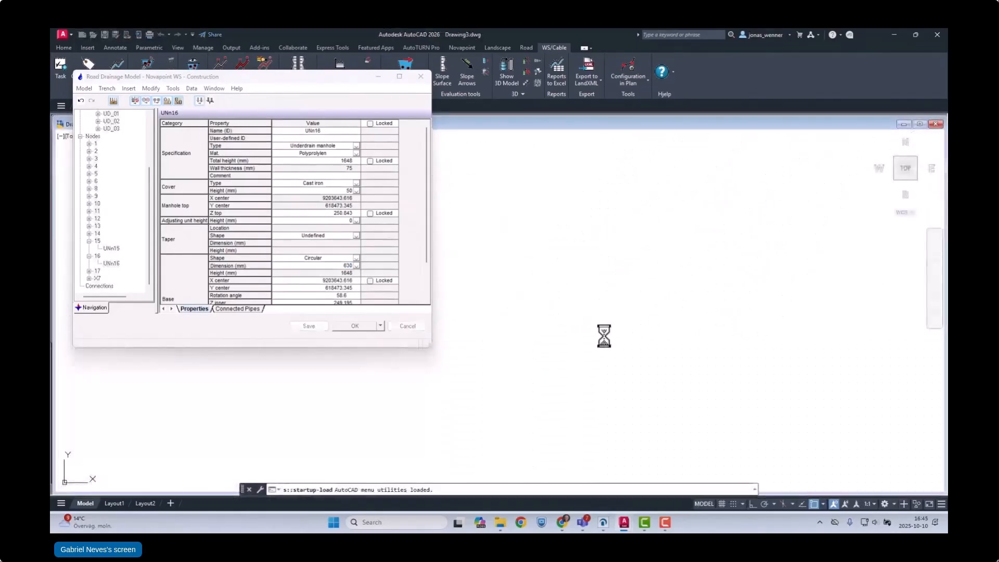
click(519, 334)
scroll(478, 438, up, 4)
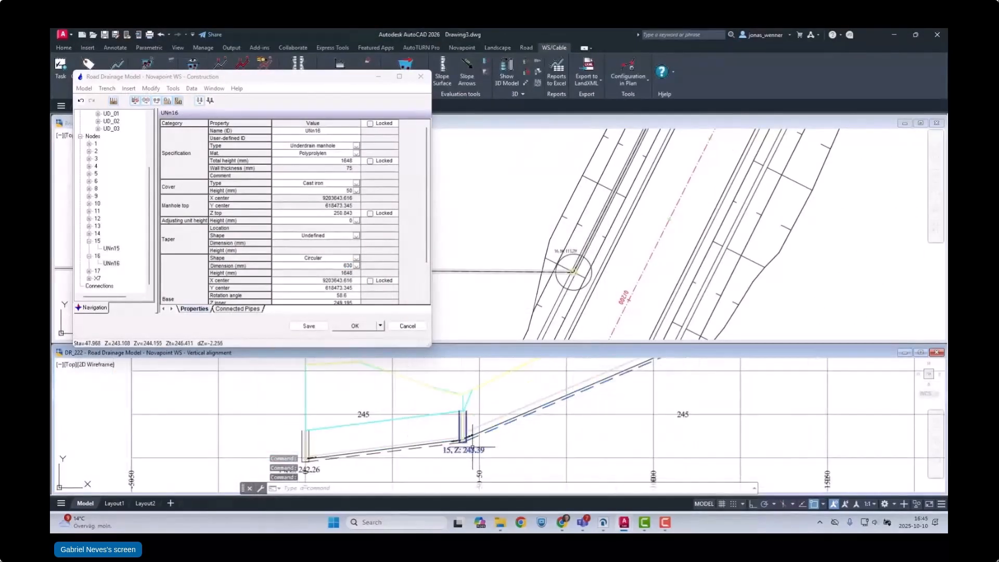
Step: Raise node 14 to level 243.54 and lower node 15 in the vertical profile of trench DR_222
scroll(454, 448, down, 4)
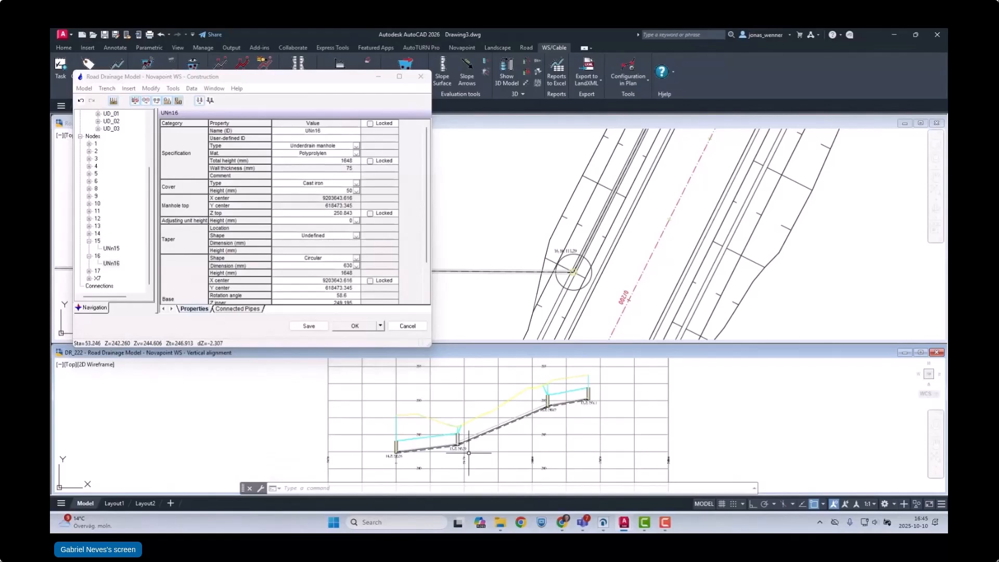
scroll(462, 456, up, 4)
click(296, 433)
click(295, 446)
click(296, 425)
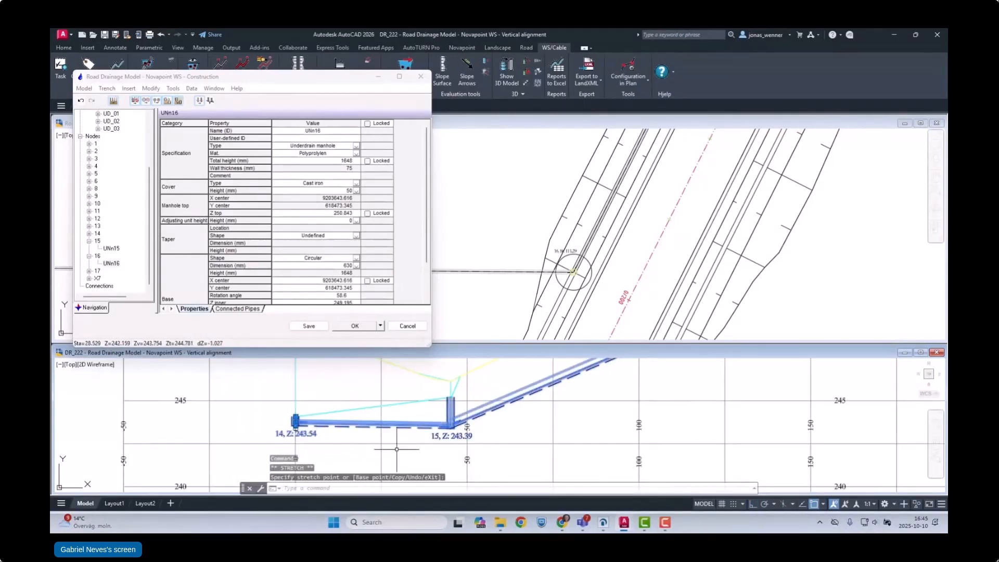
click(450, 425)
click(451, 446)
key(Escape)
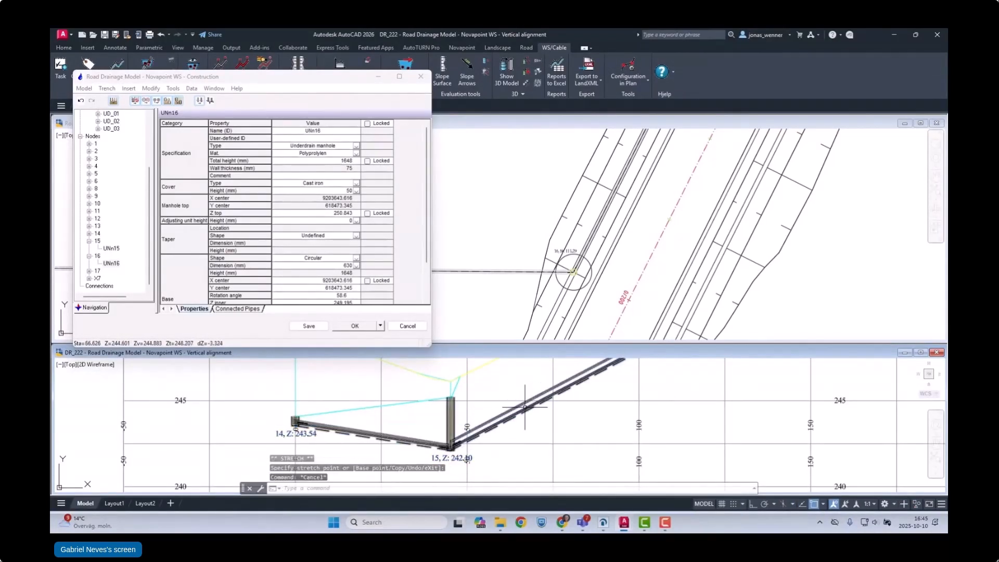
Step: Raise the pipe level at node 17, the upper end of the DR_222 profile
scroll(525, 408, down, 4)
scroll(440, 431, up, 5)
drag(425, 425, 398, 438)
click(415, 433)
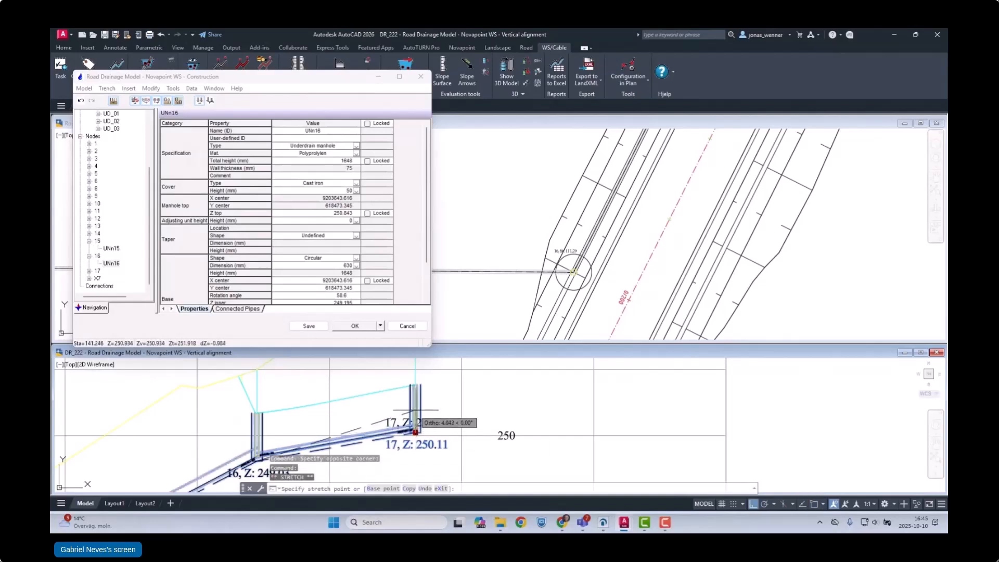
key(Escape)
scroll(416, 416, down, 5)
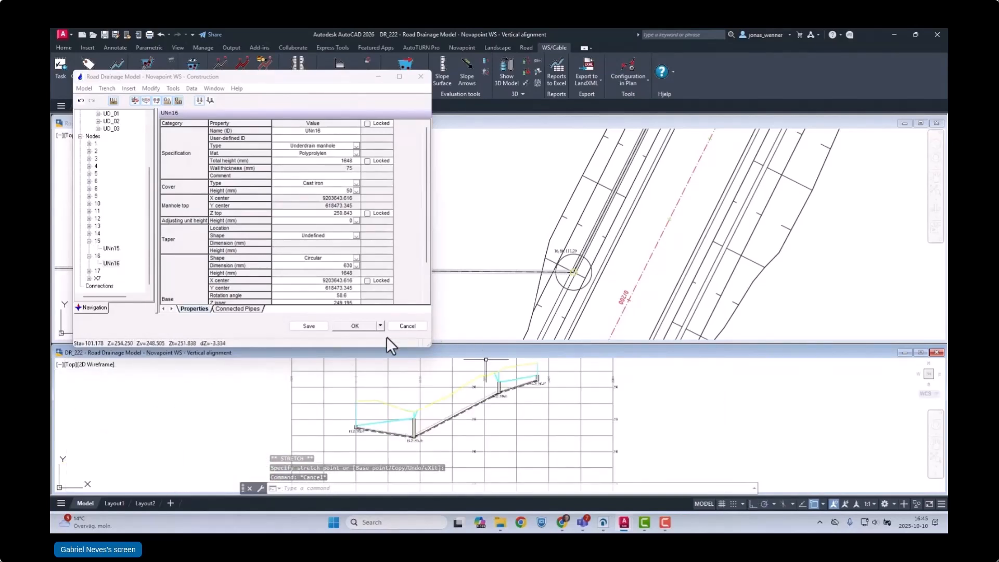
Step: Close the DR_222 vertical alignment view and accept and close the Road Drainage Model construction window
click(545, 294)
scroll(545, 294, down, 4)
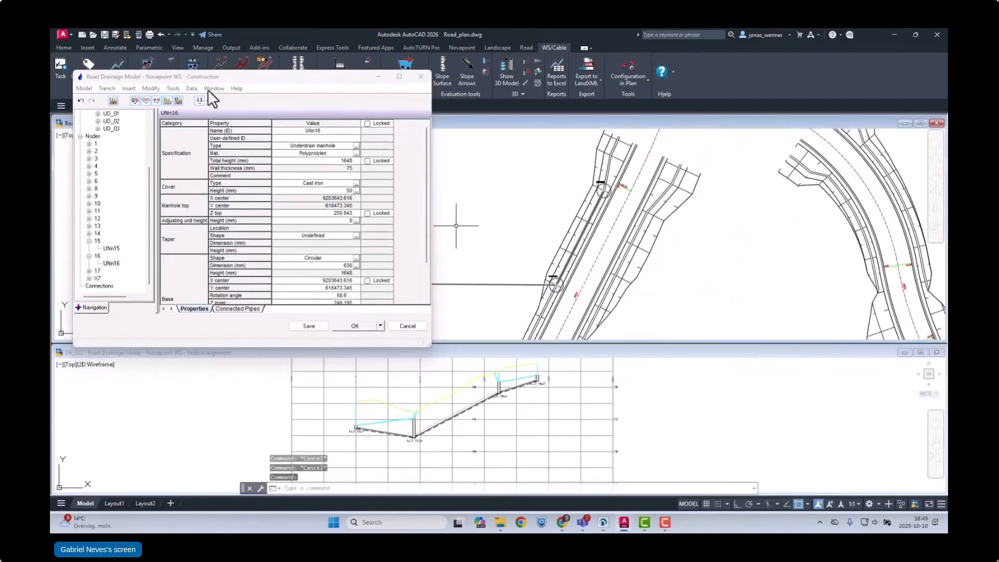
click(213, 89)
click(235, 107)
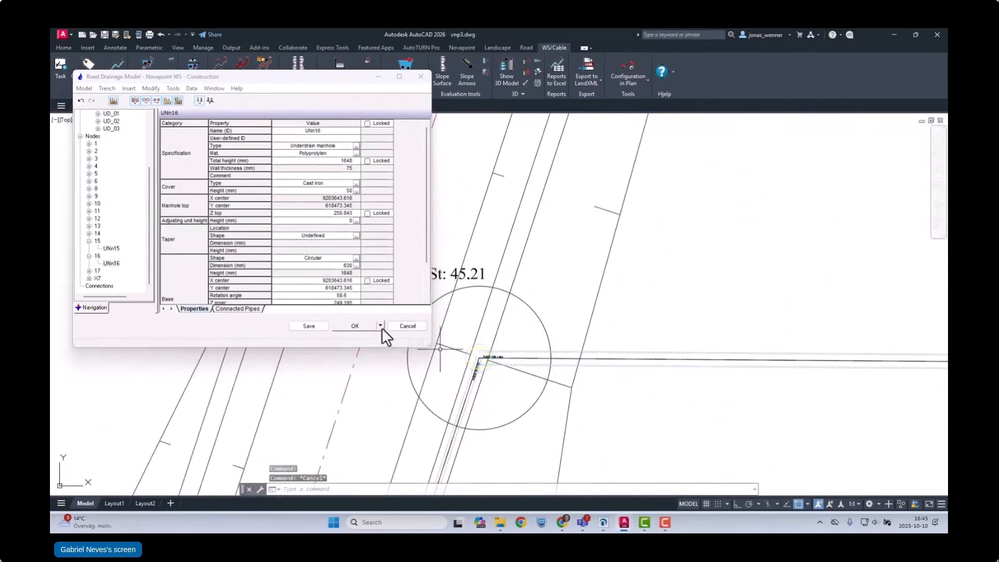
click(382, 327)
click(358, 357)
scroll(460, 263, down, 10)
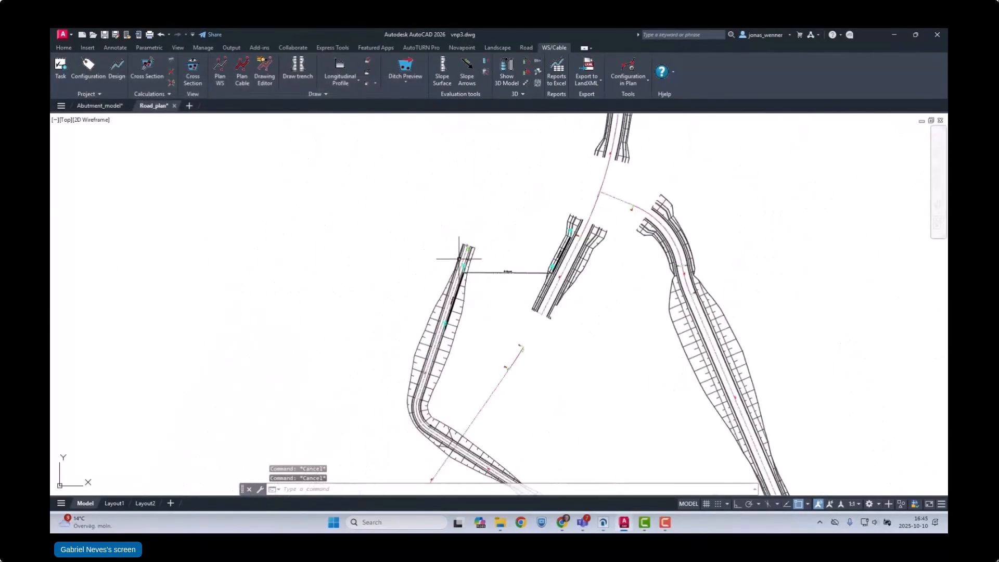
Step: Build the calculation for the whole of trench DR_222 with Update QUADRI enabled, accepting its section settings
click(148, 67)
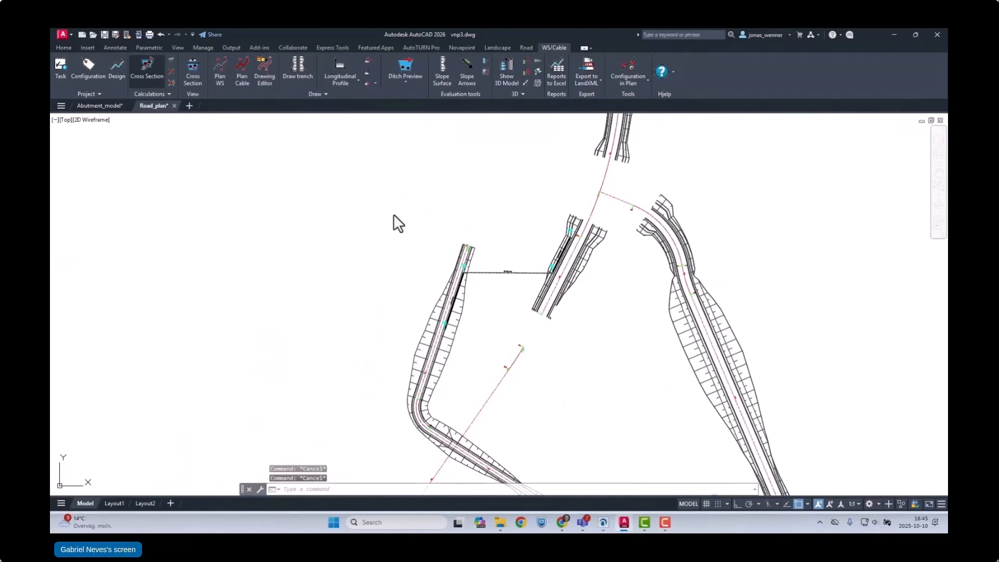
click(422, 219)
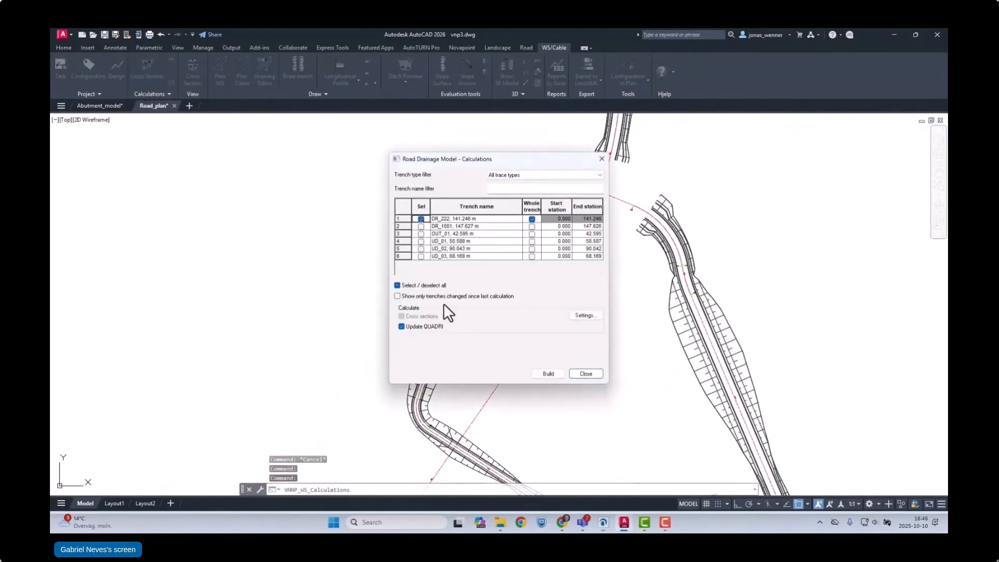
click(547, 373)
click(412, 142)
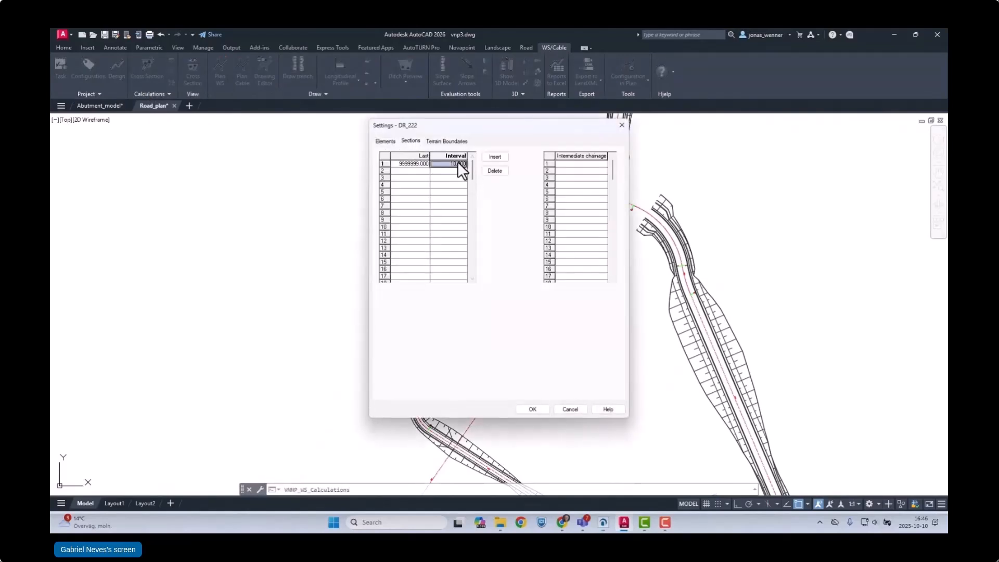
click(536, 408)
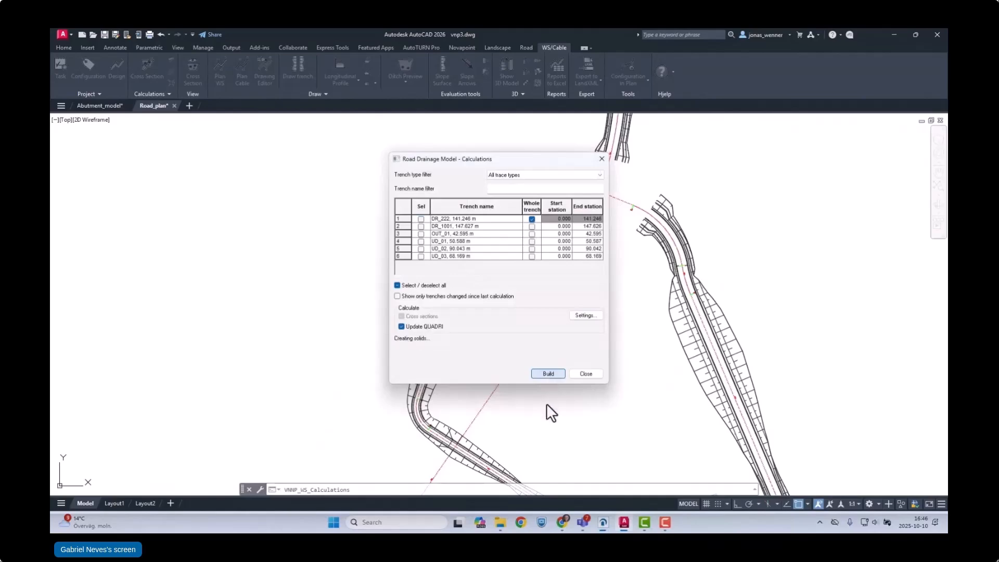
click(585, 373)
Step: Switch to Quadri and add the Road Drainage Model to the 3D view
click(603, 522)
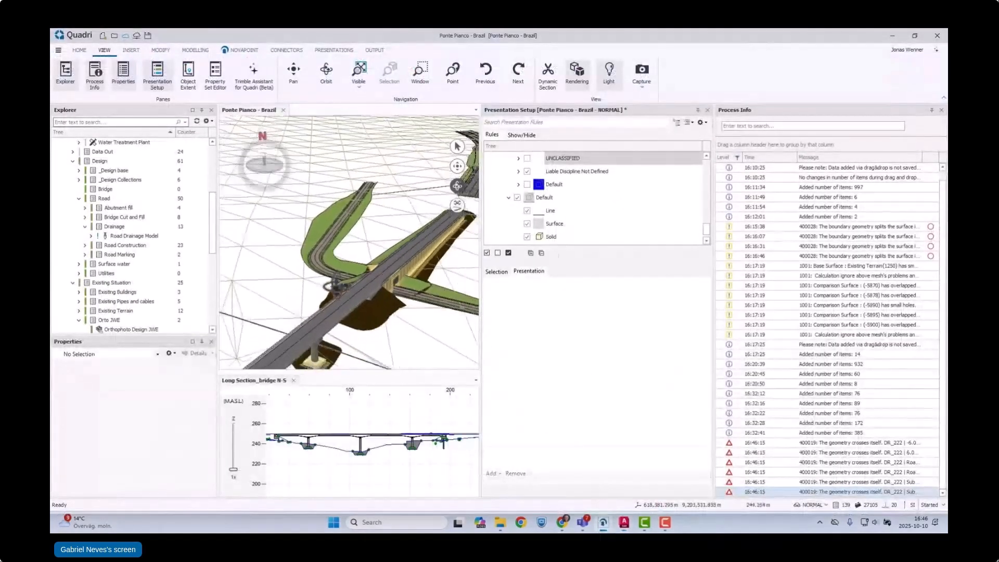
scroll(339, 217, up, 5)
click(127, 236)
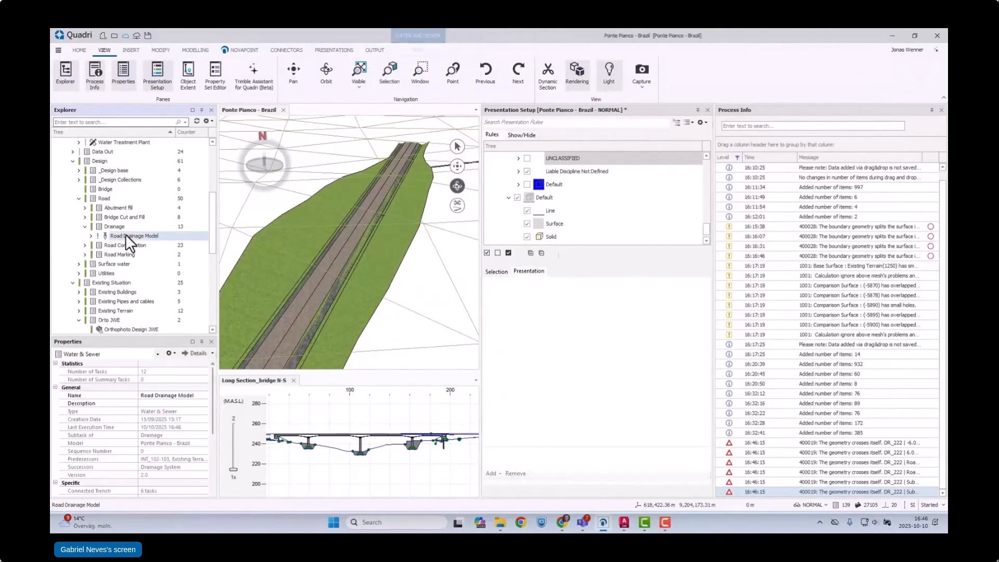
Step: Inspect the DR_222 storm water pipe and trench up close in 3D and read through the pipe's properties
scroll(391, 193, up, 4)
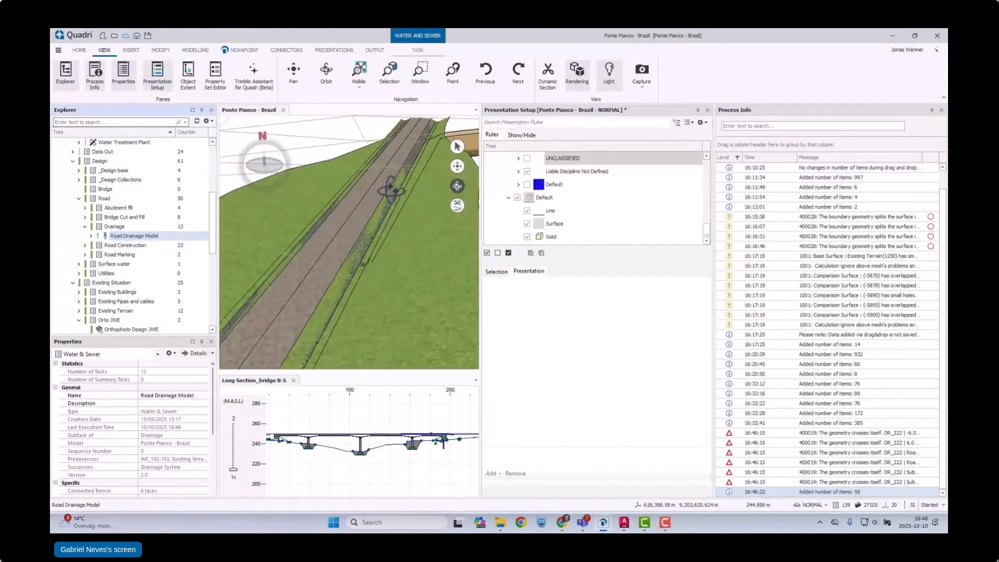
drag(393, 192, 408, 248)
scroll(403, 254, up, 3)
scroll(396, 273, up, 6)
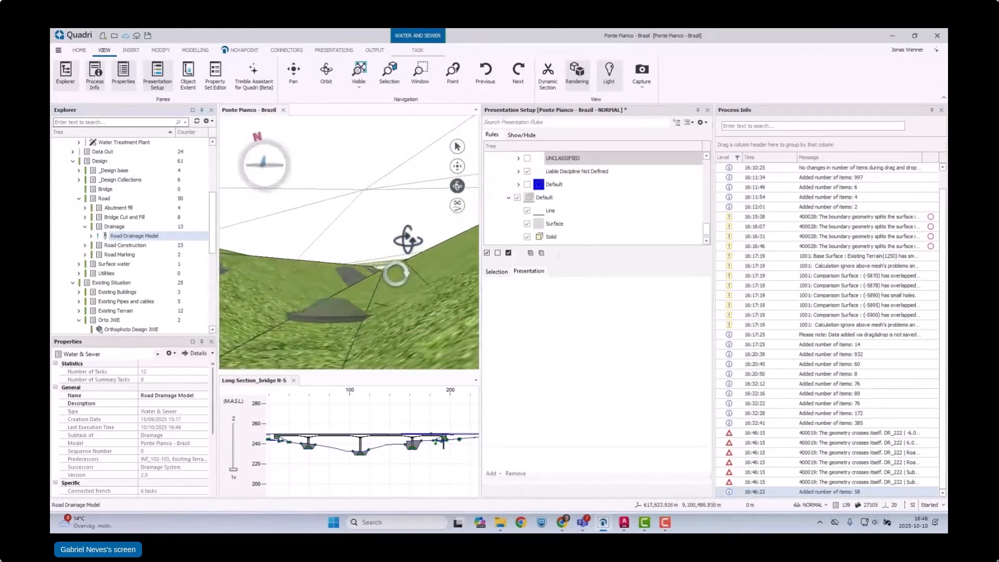
drag(415, 223, 381, 332)
scroll(357, 251, down, 5)
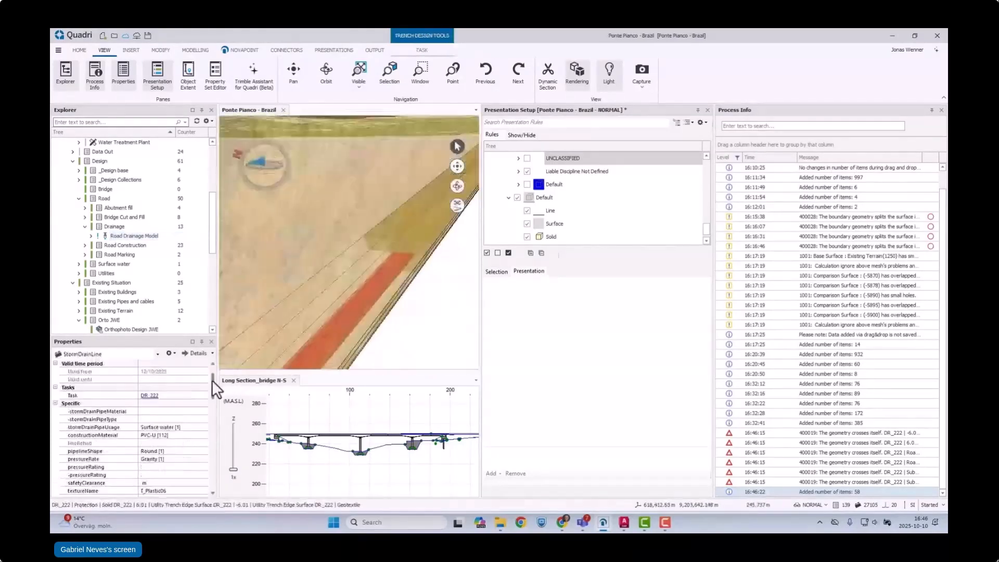
drag(211, 380, 220, 421)
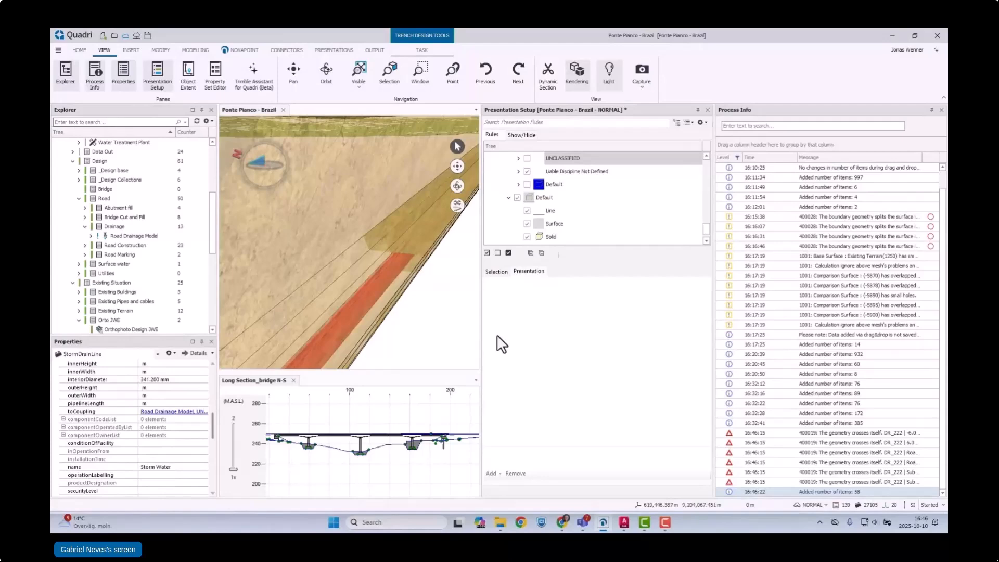
Step: Close the Presentation Setup and Process Info panes, show the trench crossing between both roads, and deselect the pipe
click(707, 110)
click(942, 110)
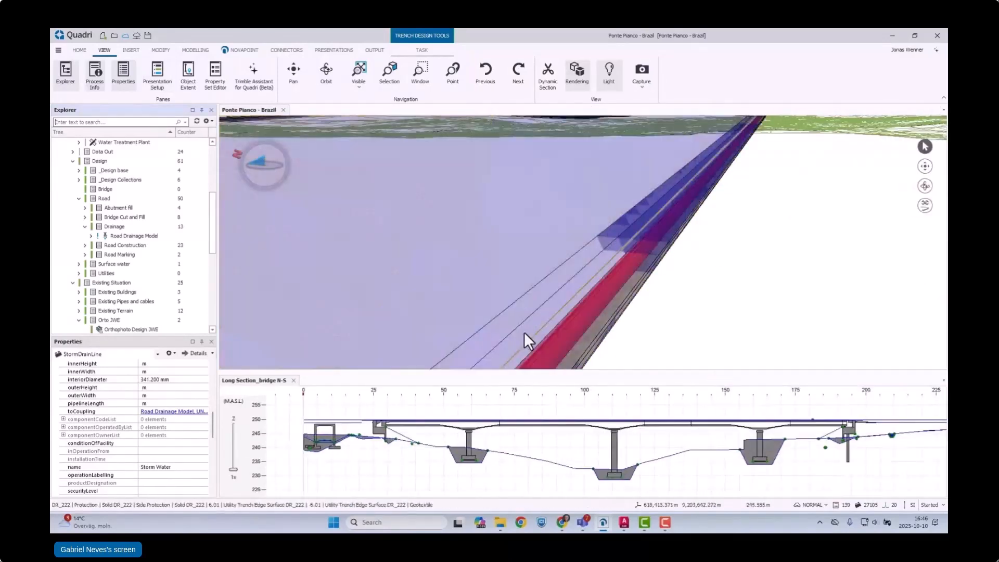
scroll(521, 283, down, 4)
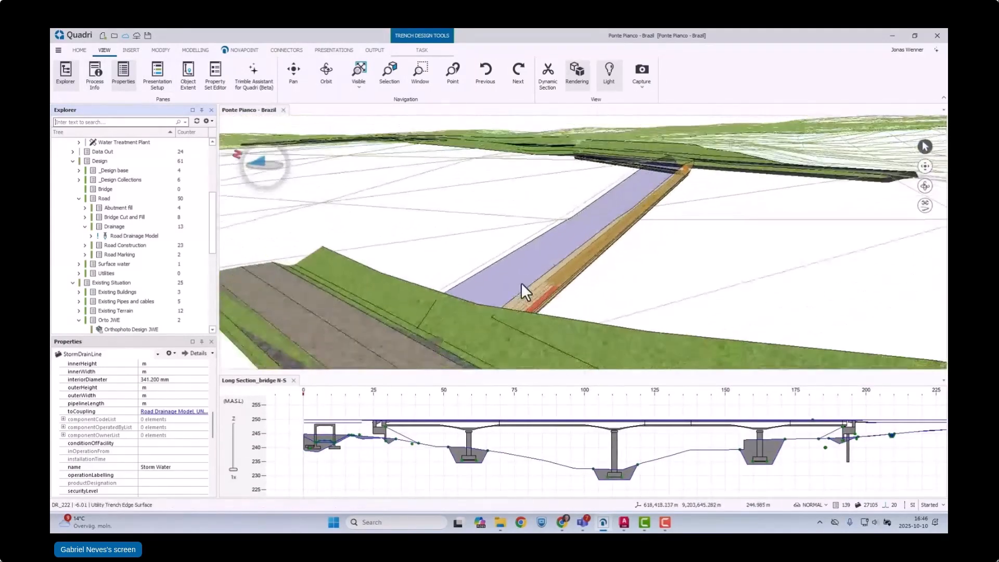
click(645, 301)
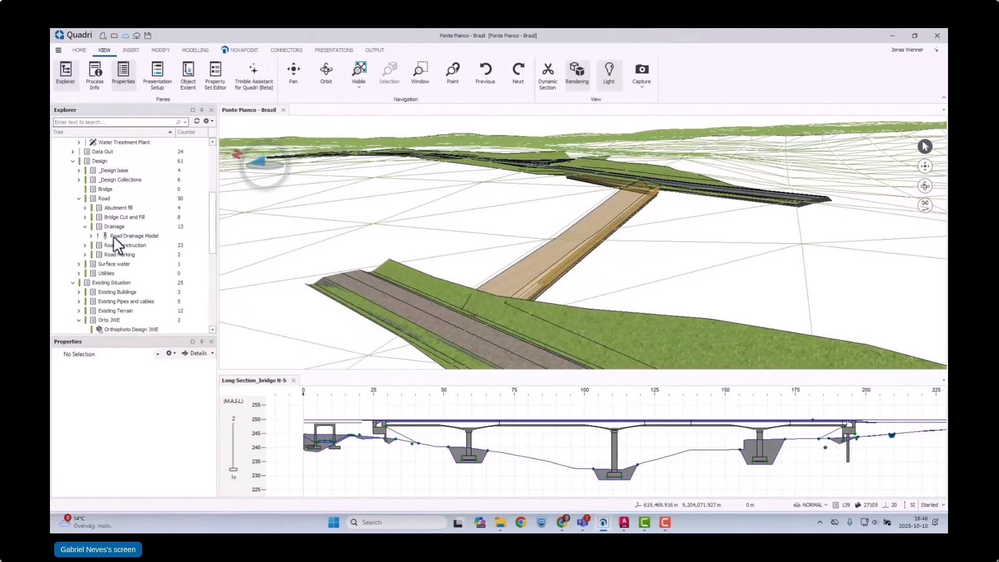
Step: Add the Road Drainage Model to the Long Section_bridge N-S view and examine the trench beside the bridge's far abutment
click(132, 235)
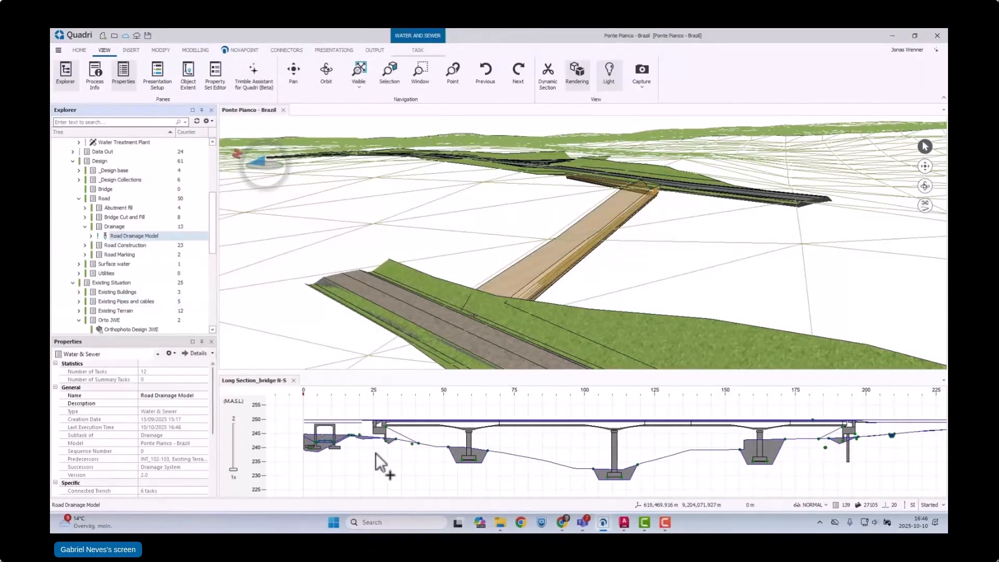
scroll(907, 440, up, 10)
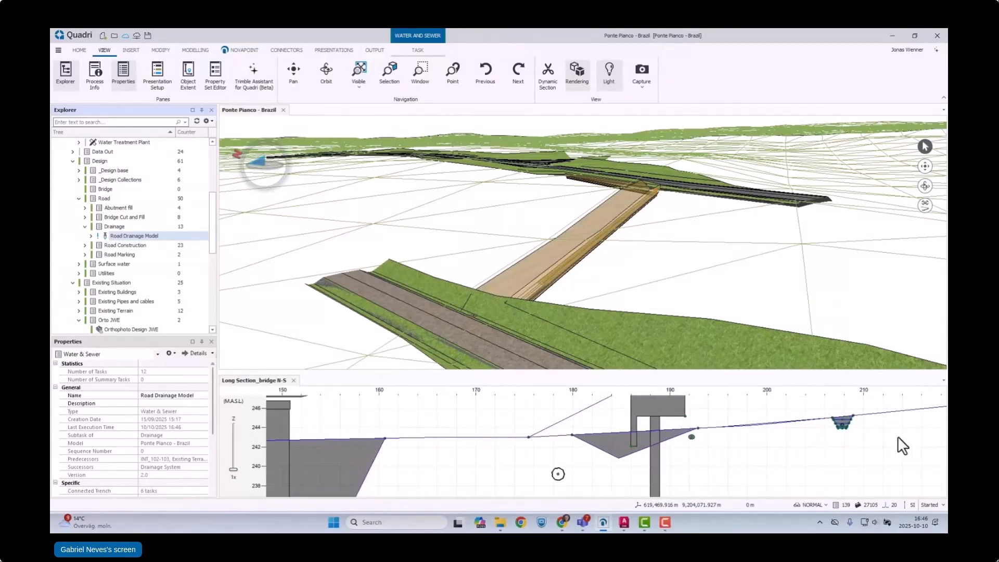
scroll(625, 492, down, 6)
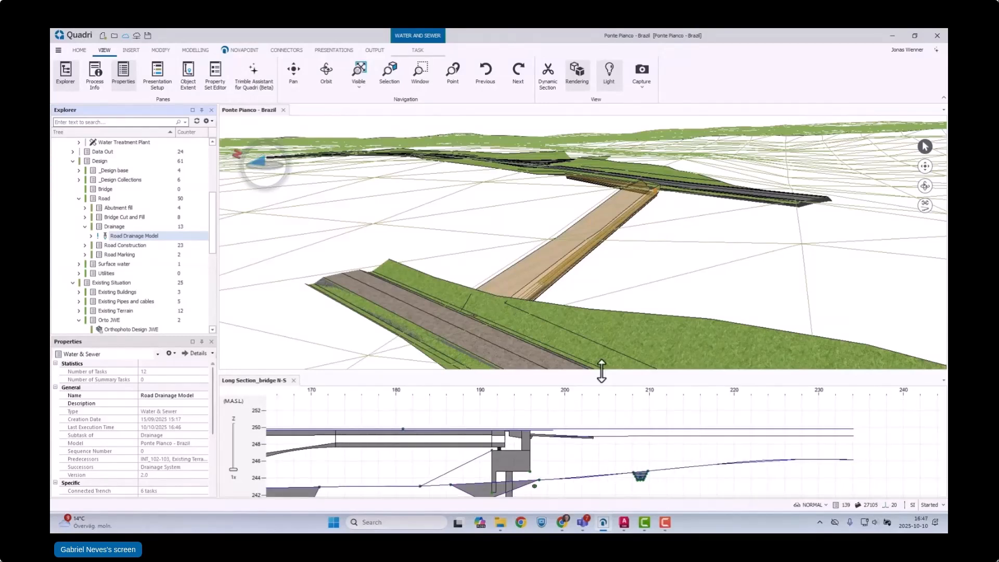
scroll(601, 245, down, 2)
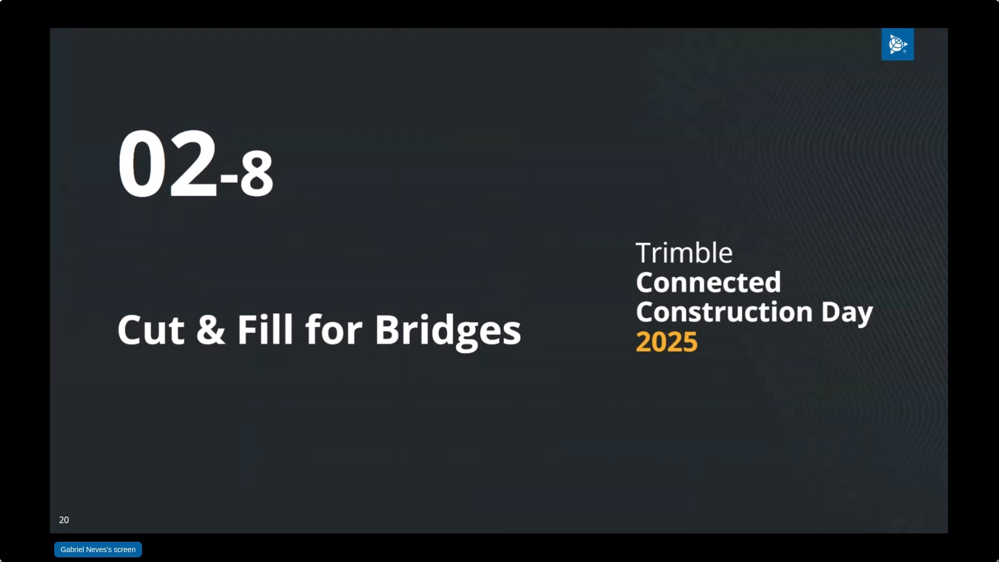
key(Right)
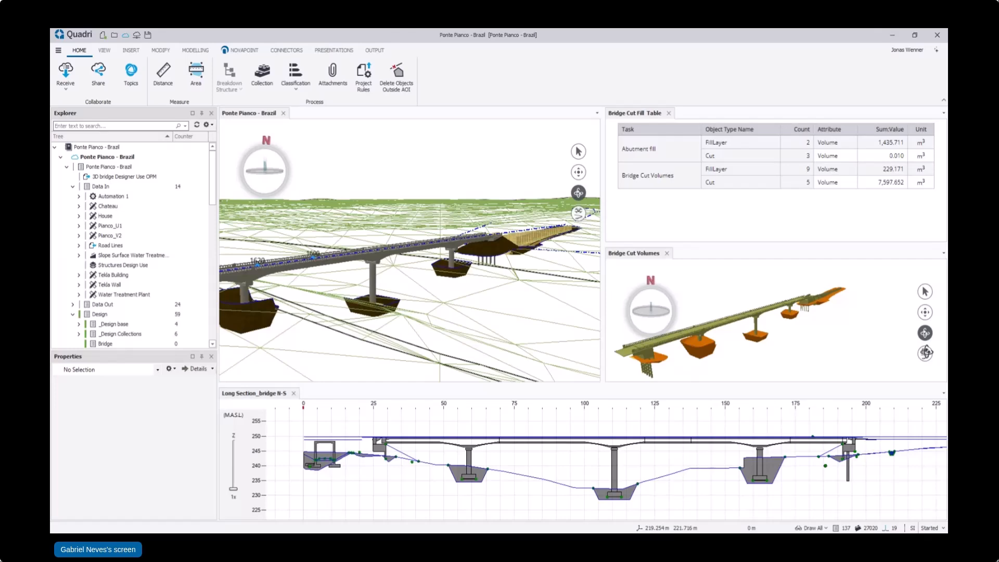
key(Right)
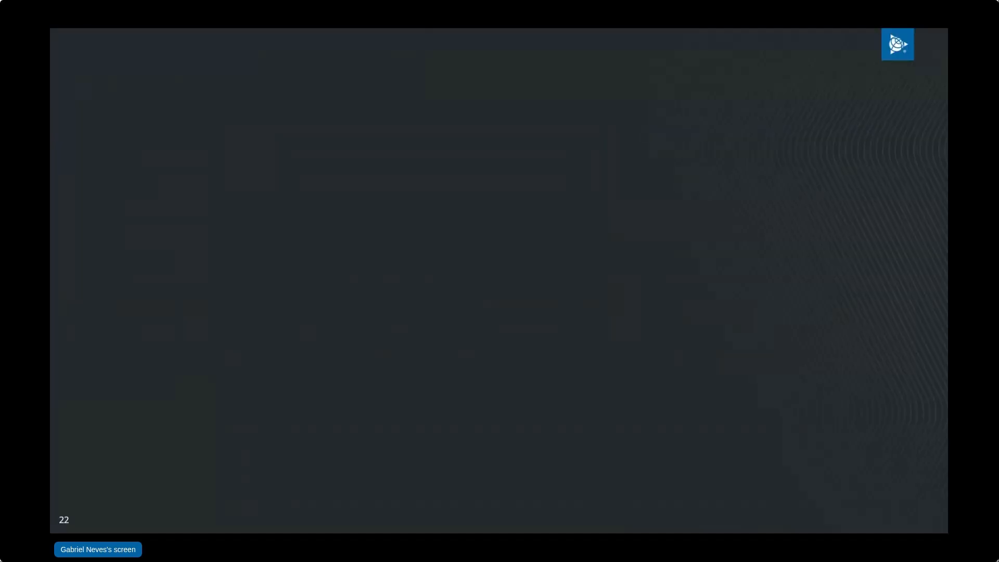
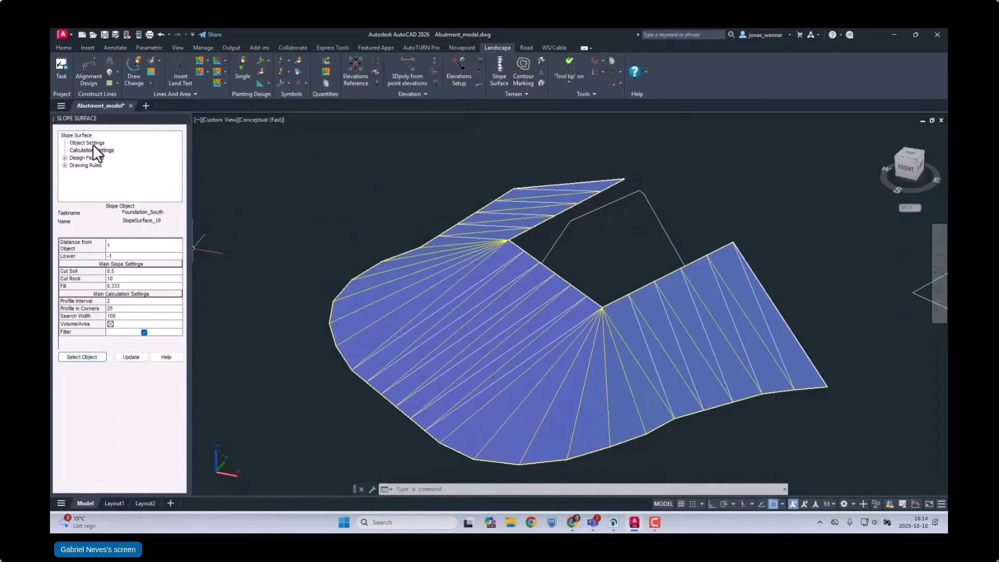
Step: Set Foundation_North as the active slope surface task and calculate slopes outward from the north foundation polyline, dismissing the volume calculation
click(91, 143)
click(176, 253)
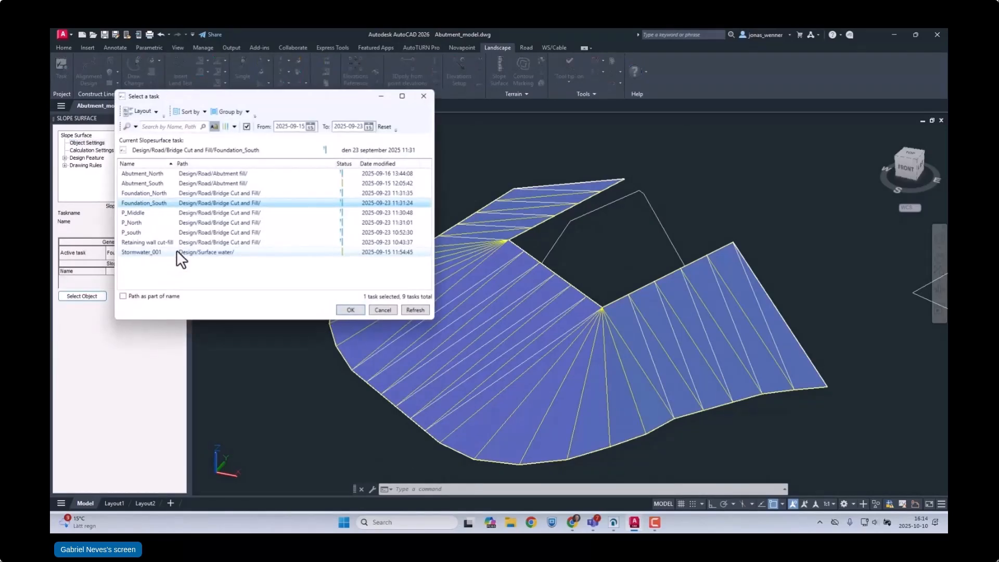
click(155, 192)
click(348, 310)
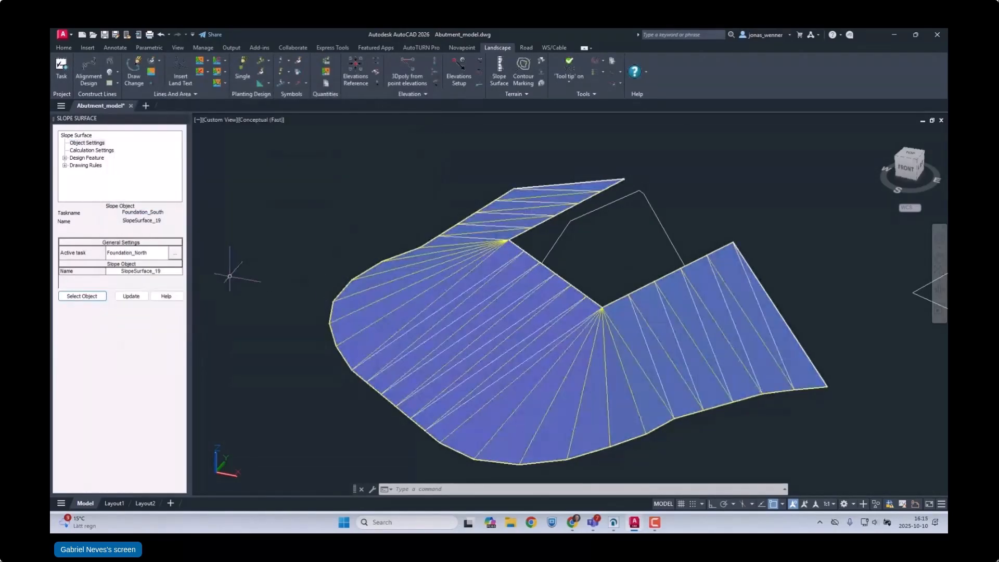
click(91, 298)
click(659, 224)
click(761, 191)
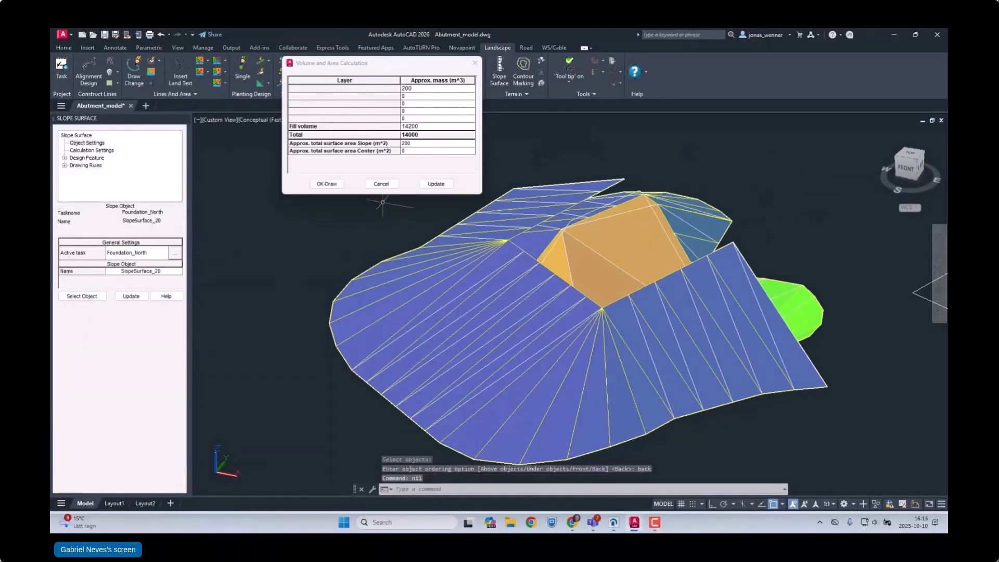
click(382, 186)
Step: Set Retaining wall cut-fill as the active task and generate its slope surface from the long retaining wall polyline, dismissing the volume calculation
scroll(356, 234, down, 5)
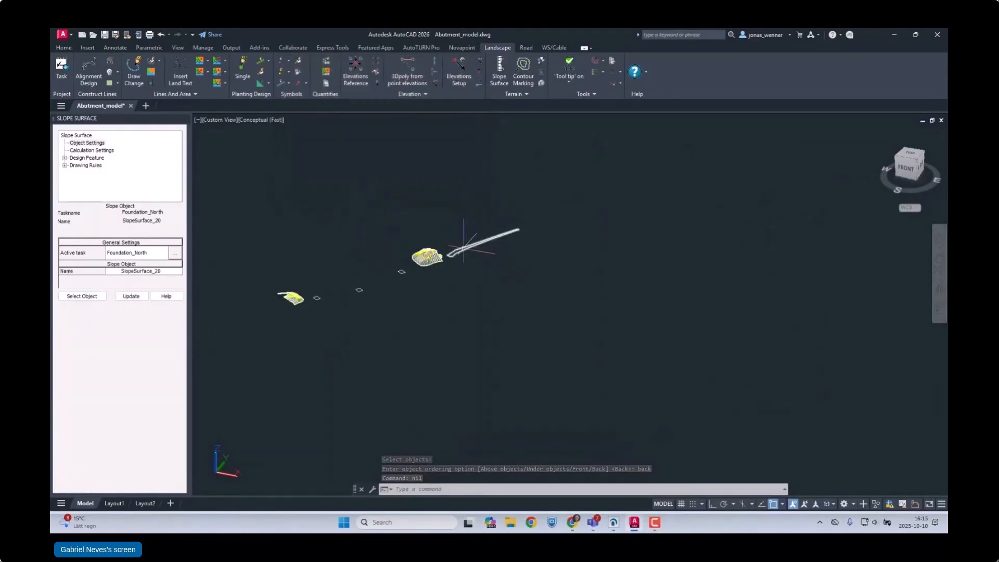
click(175, 253)
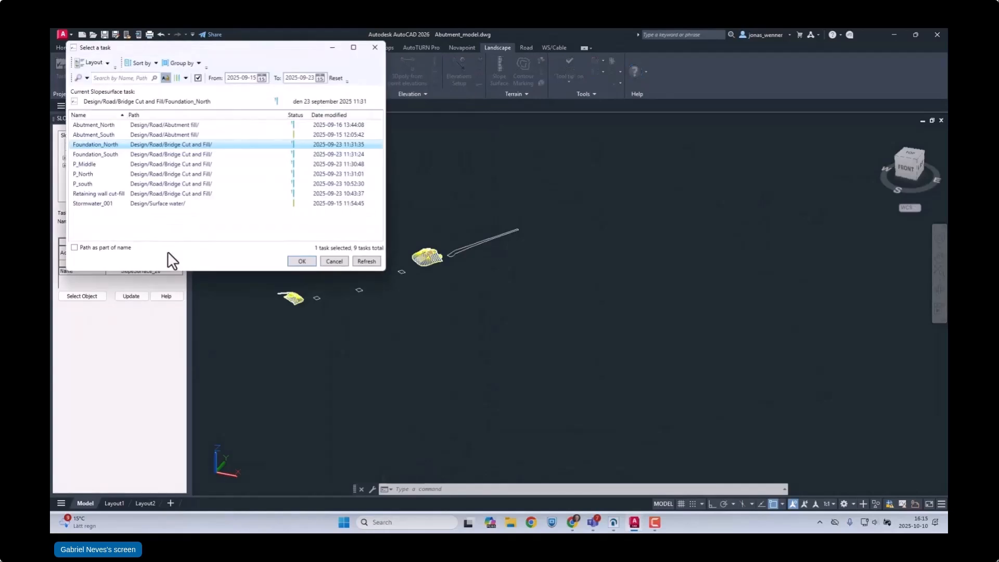
click(99, 194)
click(302, 261)
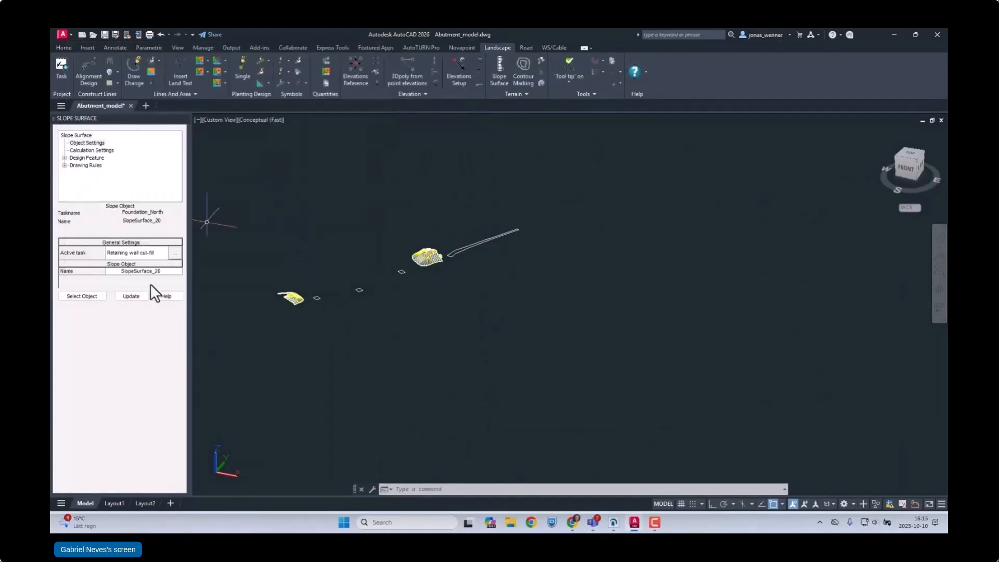
click(82, 296)
click(463, 243)
click(448, 224)
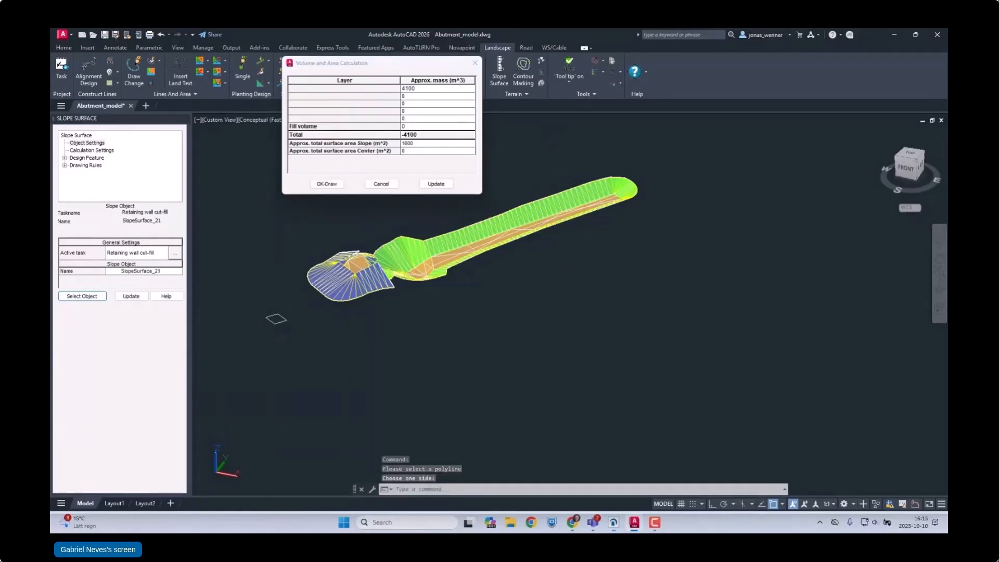
click(381, 185)
Step: Set P_south as the active task and generate the excavation slopes outward from the southern pier's footprint, dismissing the volume calculation
scroll(520, 213, down, 5)
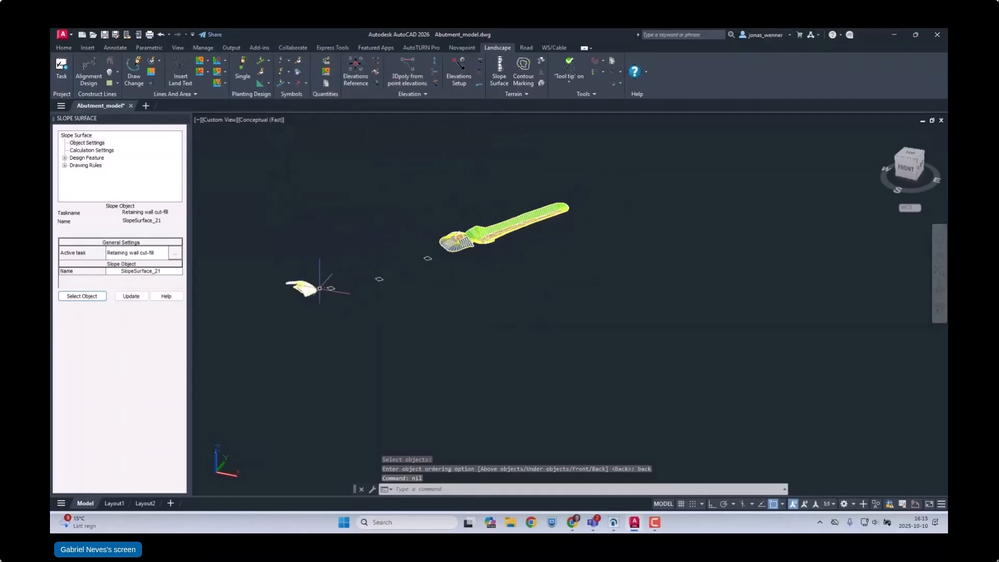
scroll(319, 287, up, 6)
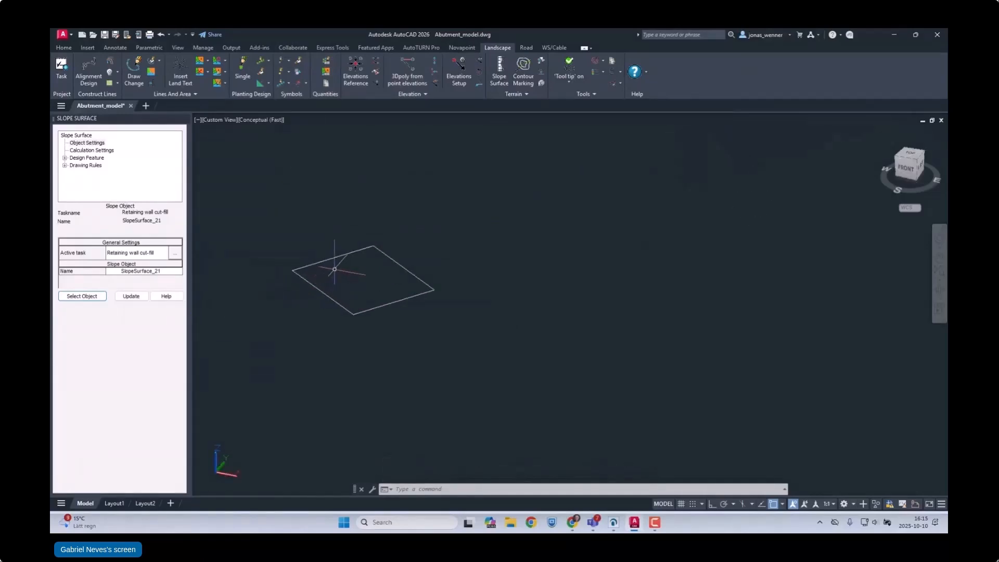
click(175, 252)
click(155, 242)
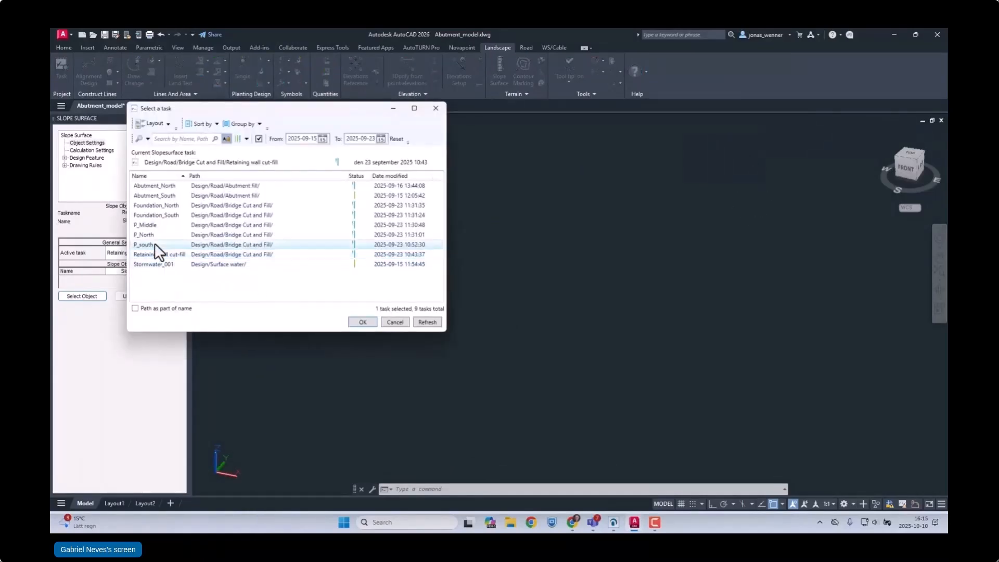
click(368, 323)
click(106, 152)
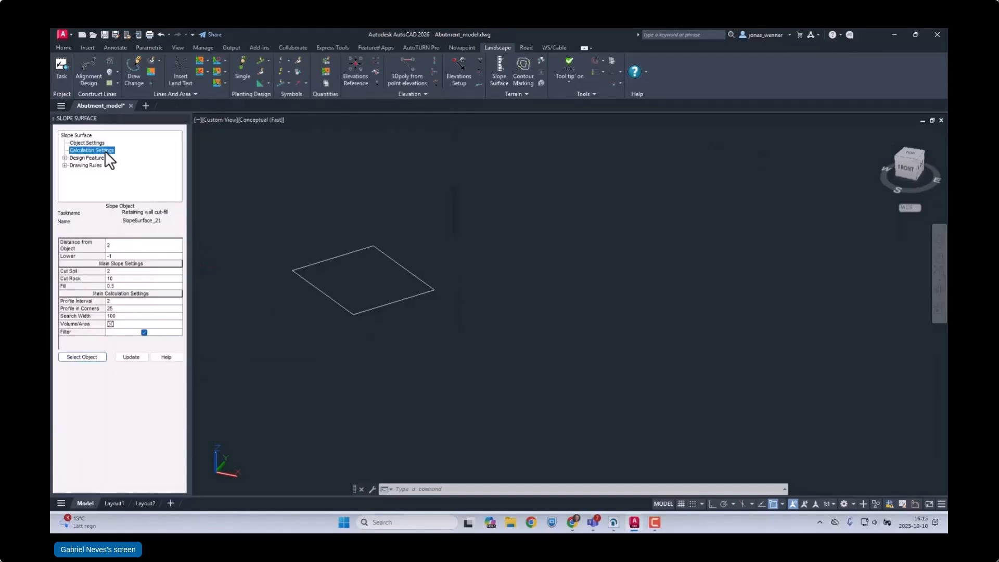
click(89, 358)
click(354, 311)
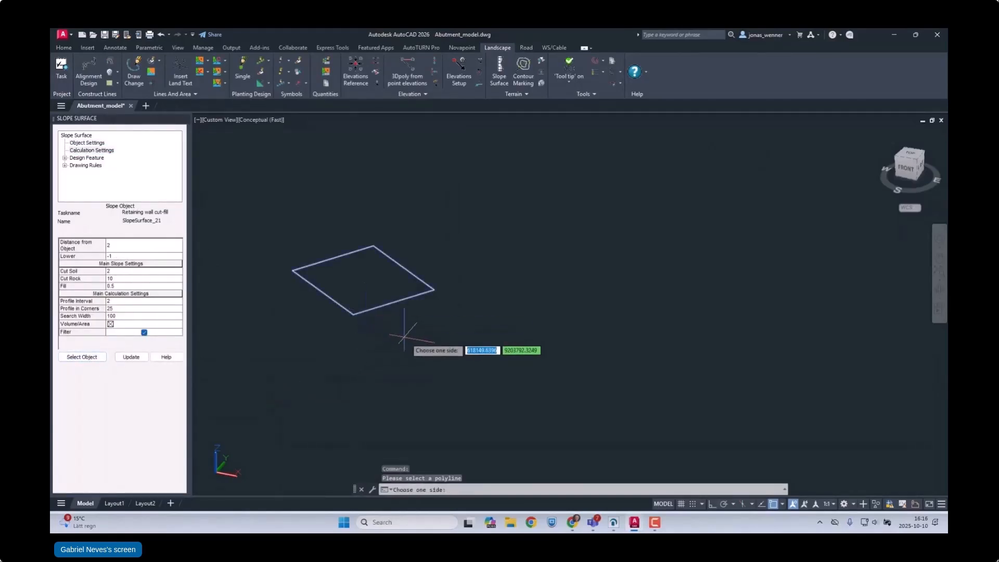
click(418, 356)
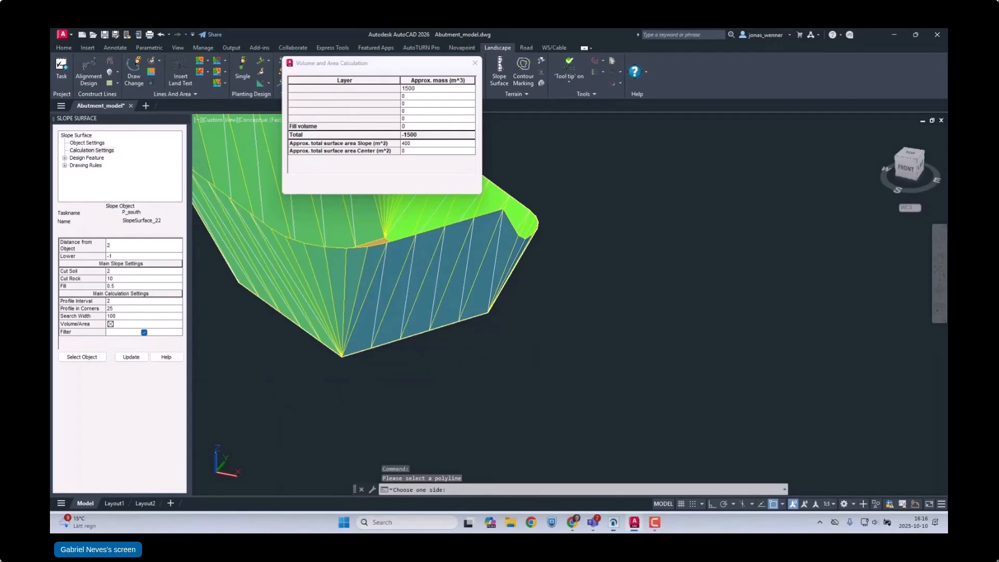
click(376, 184)
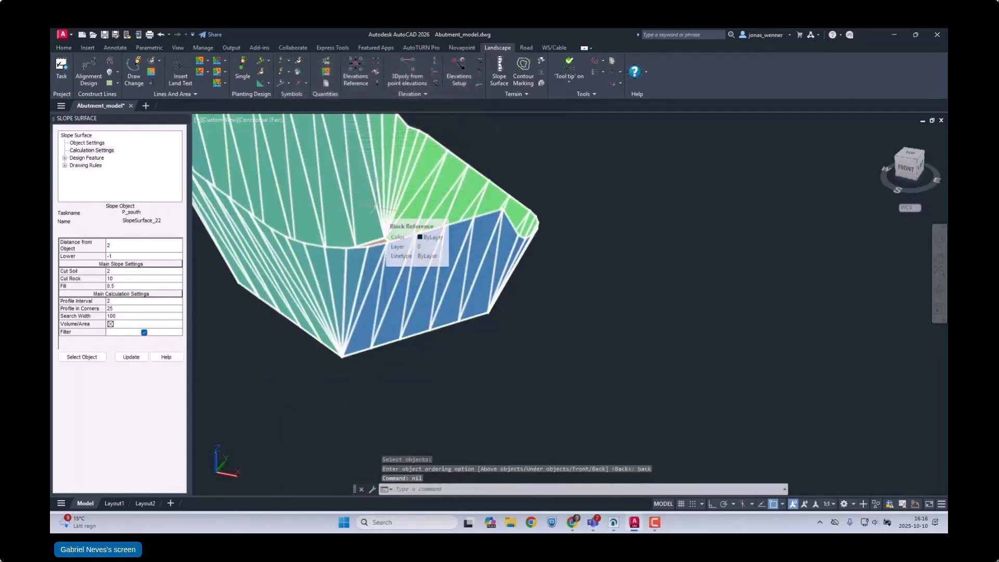
Step: Set P_Middle as the active task and generate the excavation slopes outward from the middle pier's footprint, dismissing the volume calculation
scroll(374, 318, down, 10)
scroll(374, 319, up, 2)
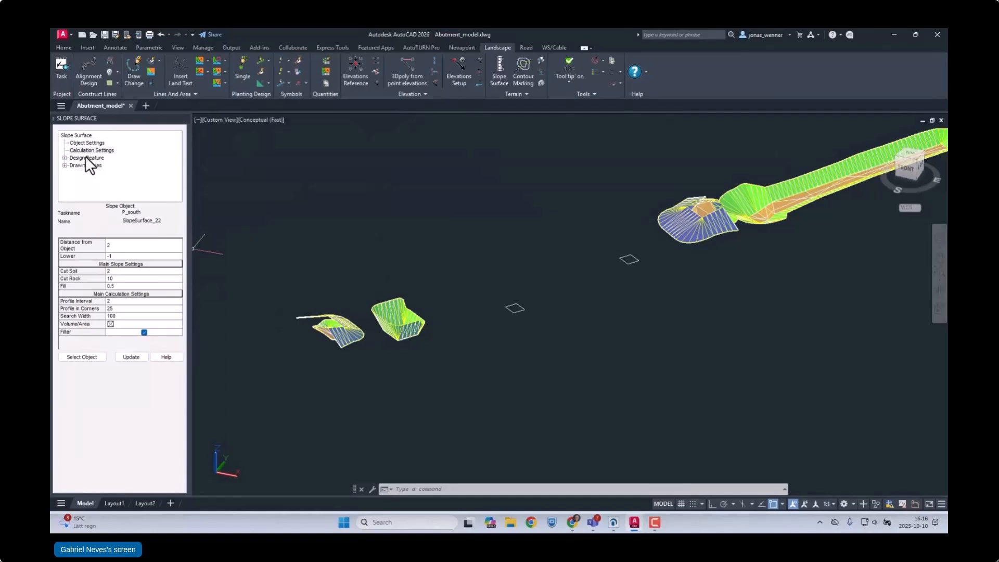
click(87, 143)
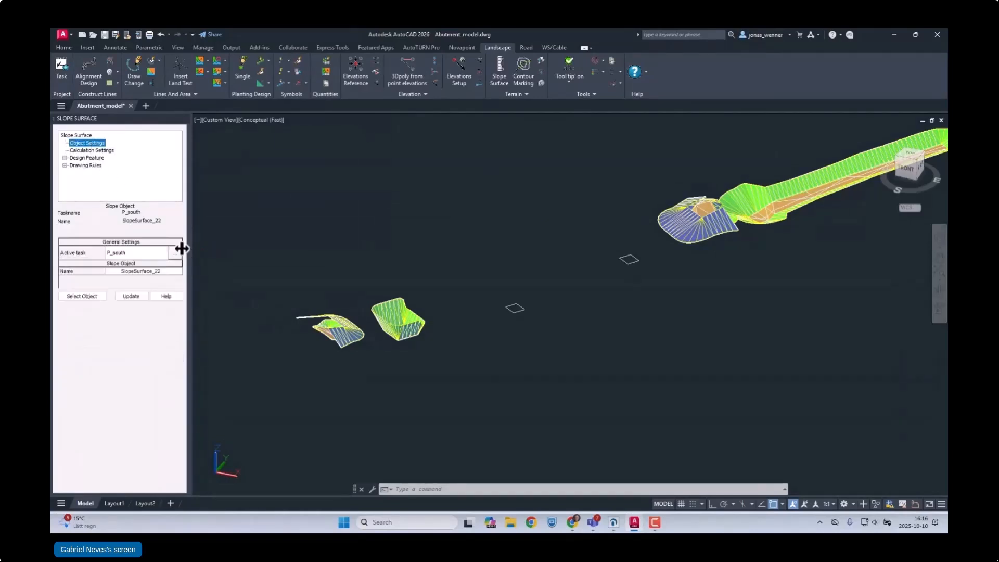
click(174, 252)
click(176, 253)
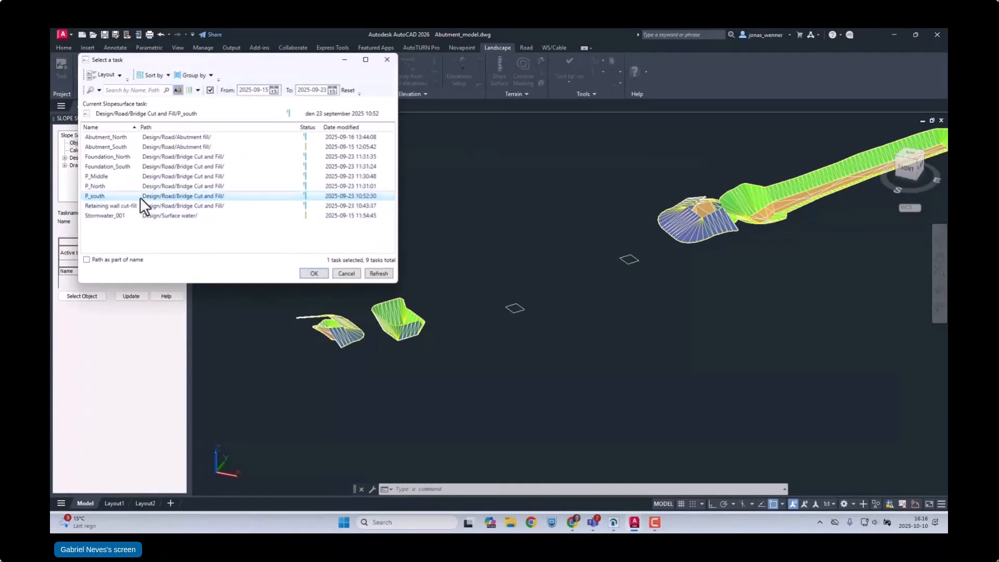
click(100, 178)
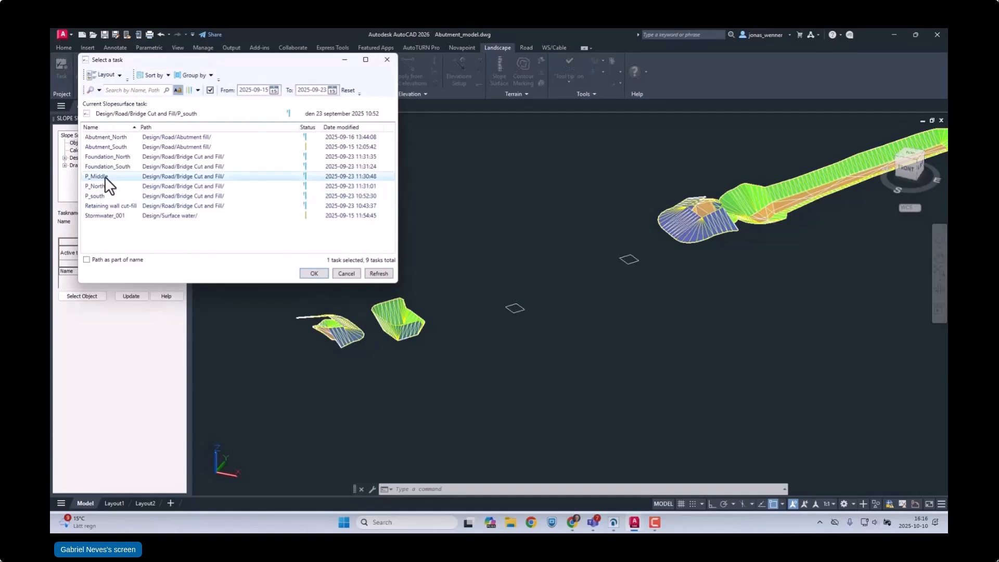
click(315, 274)
click(93, 150)
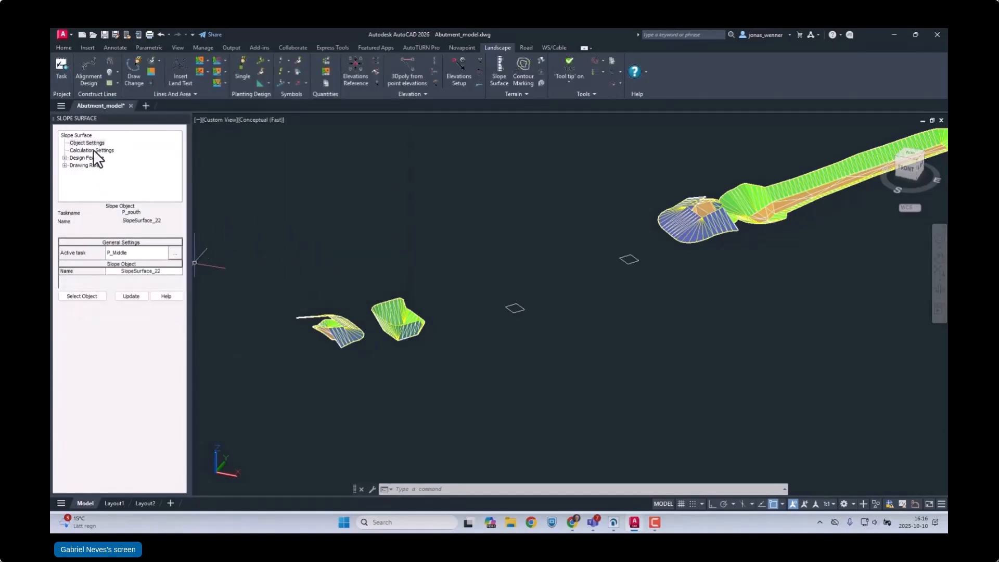
click(91, 356)
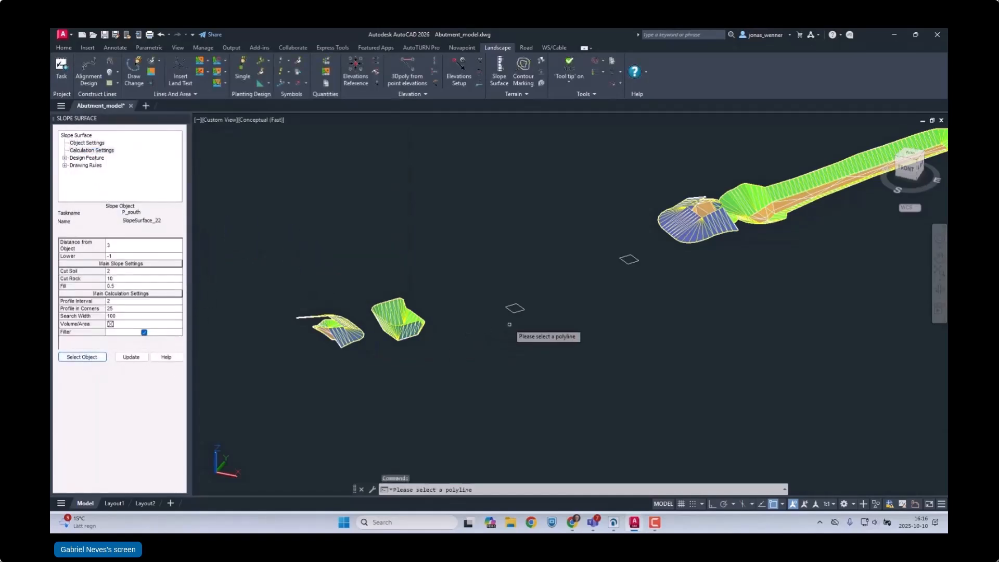
click(519, 310)
click(563, 338)
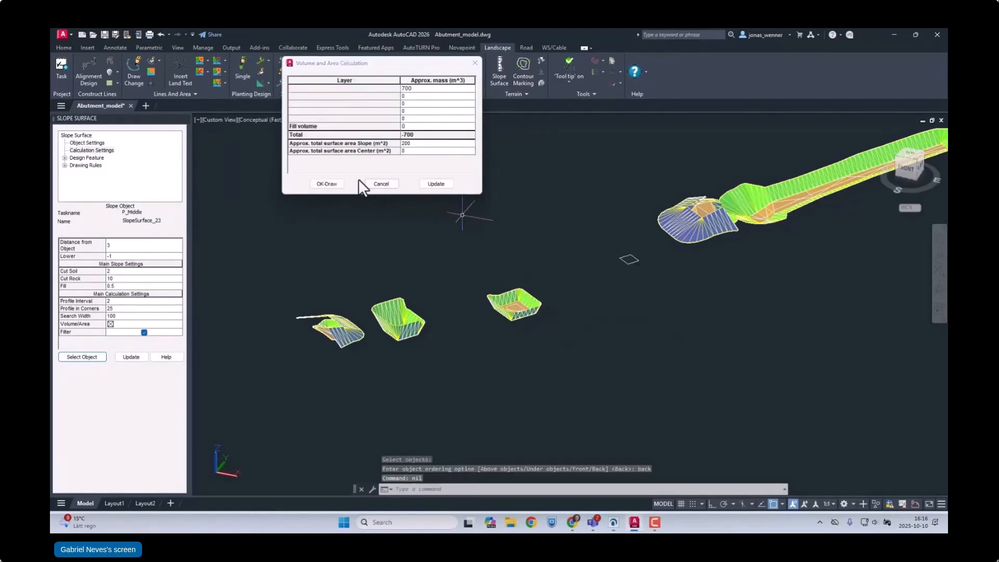
click(381, 183)
Step: Set P_North as the active task, generate slopes outward from the northern pier's footprint, dismiss the volume calculation, and close the Slope Surface tool
click(87, 142)
click(177, 252)
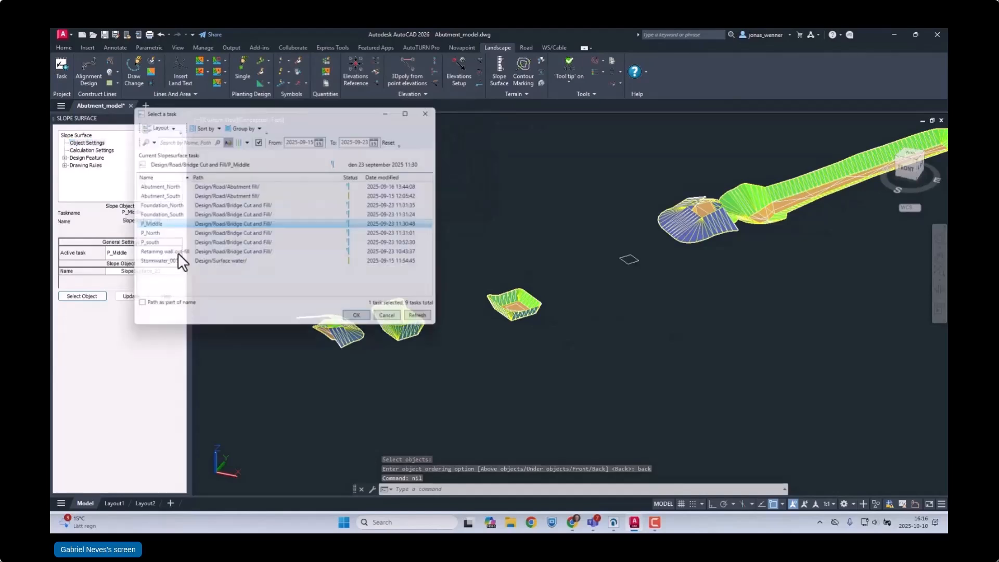
click(156, 235)
click(363, 322)
click(98, 296)
click(628, 264)
click(655, 289)
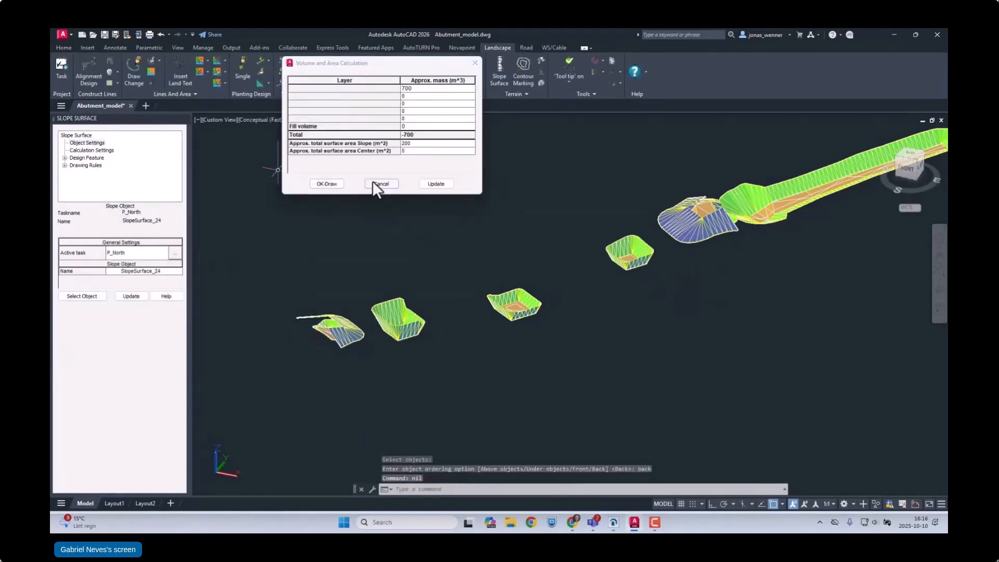
click(380, 185)
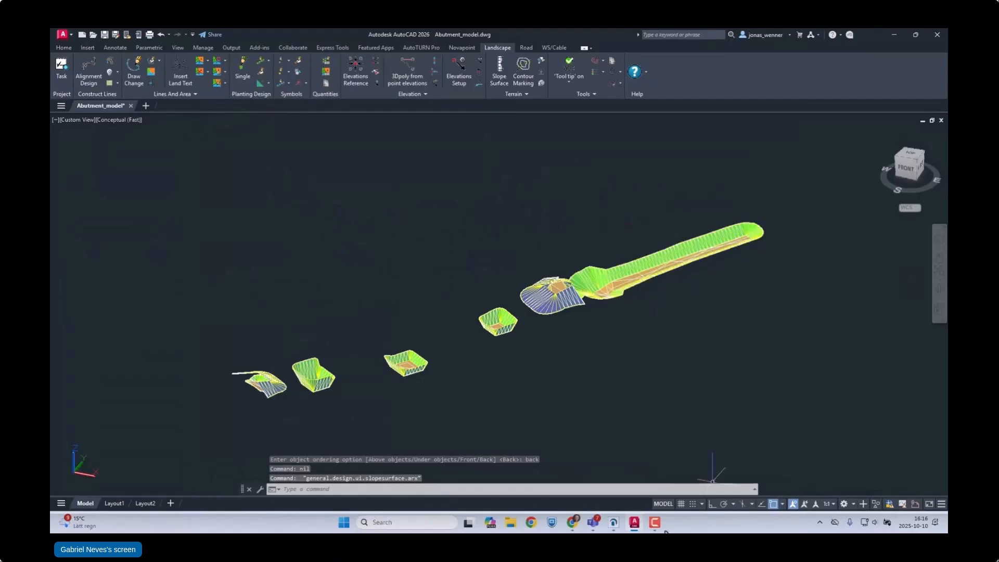
Step: Switch to Quadri and examine the foundation and pier excavations under the bridge in the 3D view
click(617, 526)
drag(495, 279, 531, 277)
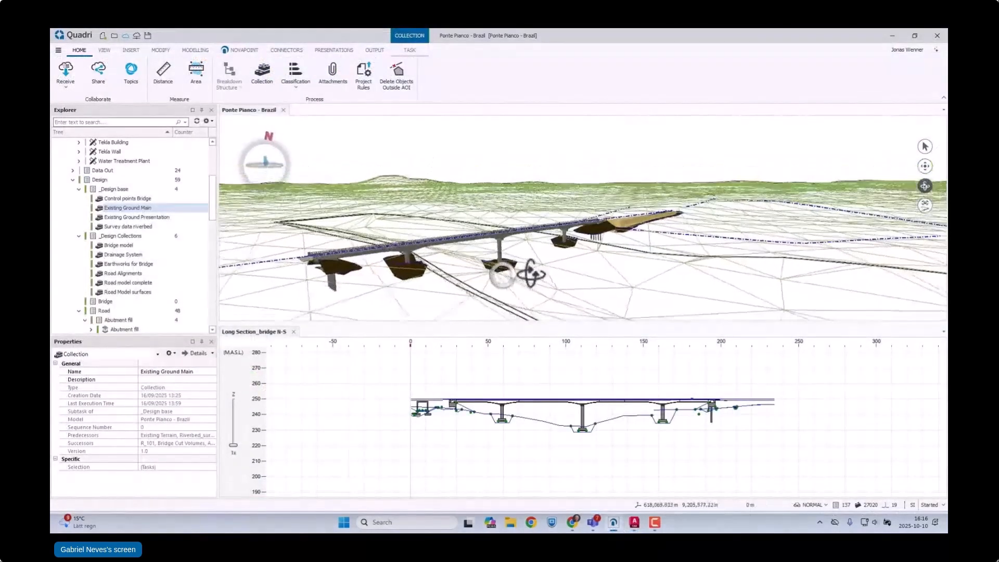
scroll(399, 271, up, 3)
drag(400, 270, 496, 278)
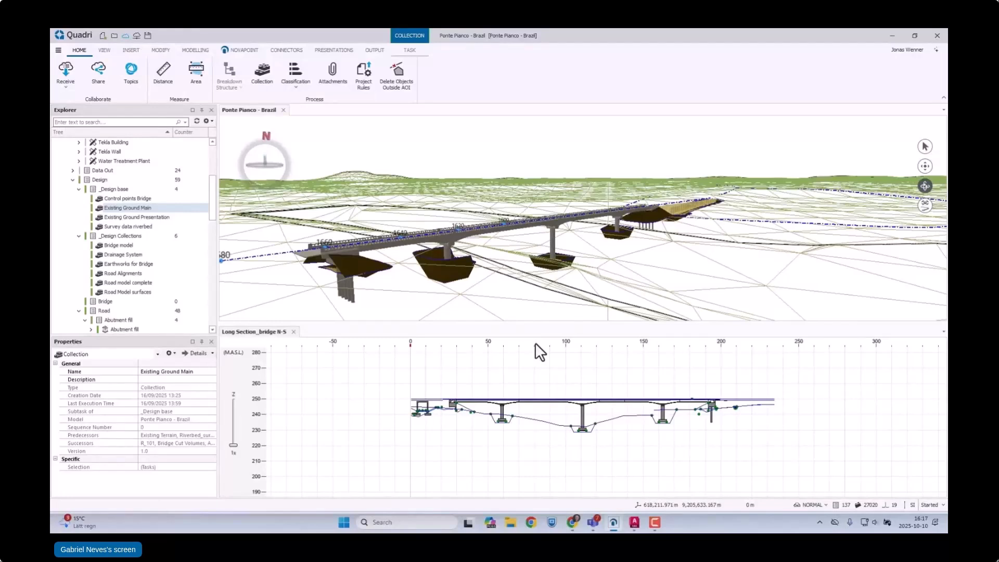
Step: Collapse the _Design base and _Design Collections folders, and recalculate the Bridge Cut Volumes task with its existing surfaces
click(78, 235)
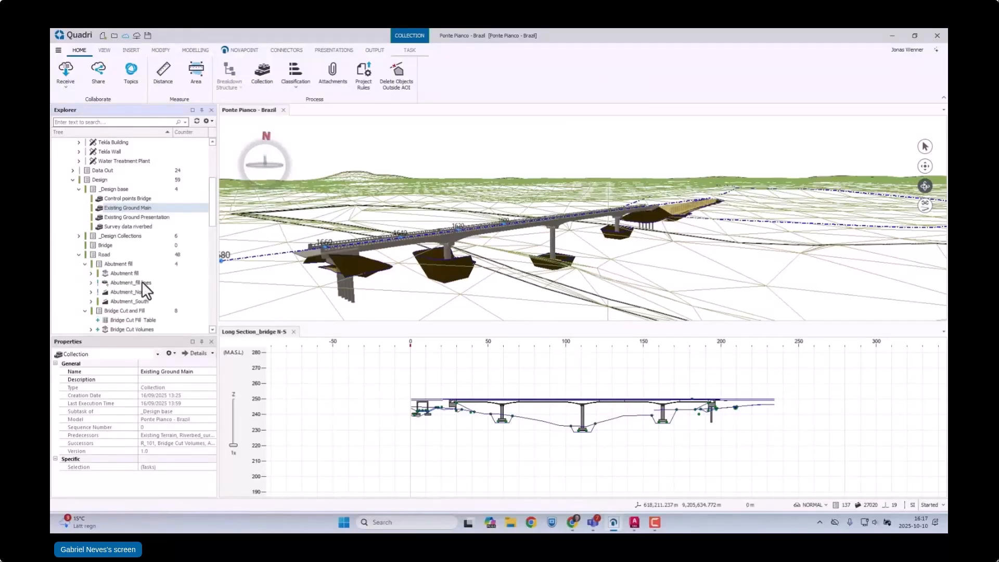
click(79, 190)
click(184, 310)
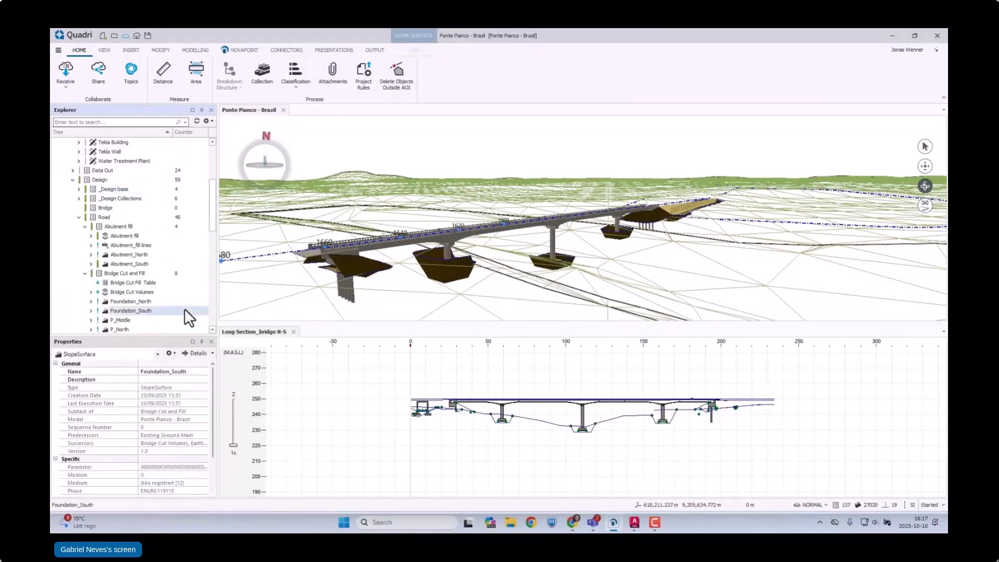
scroll(185, 295, down, 1)
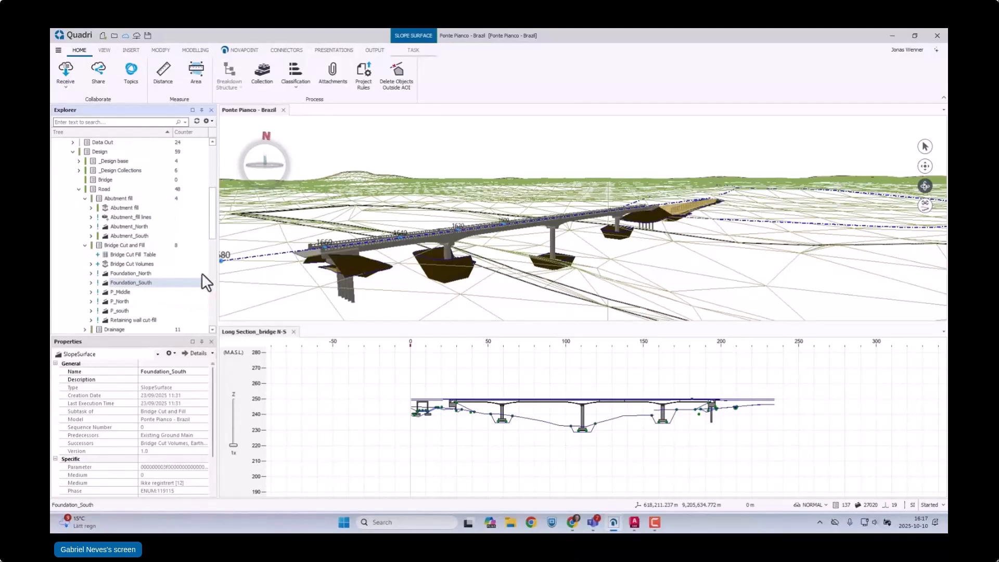
click(132, 263)
right_click(132, 263)
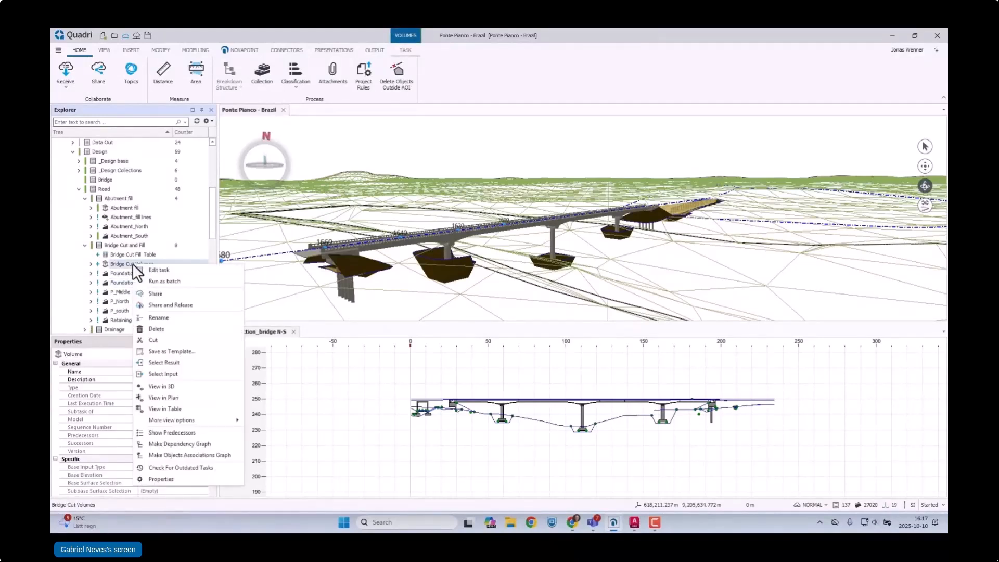
click(154, 270)
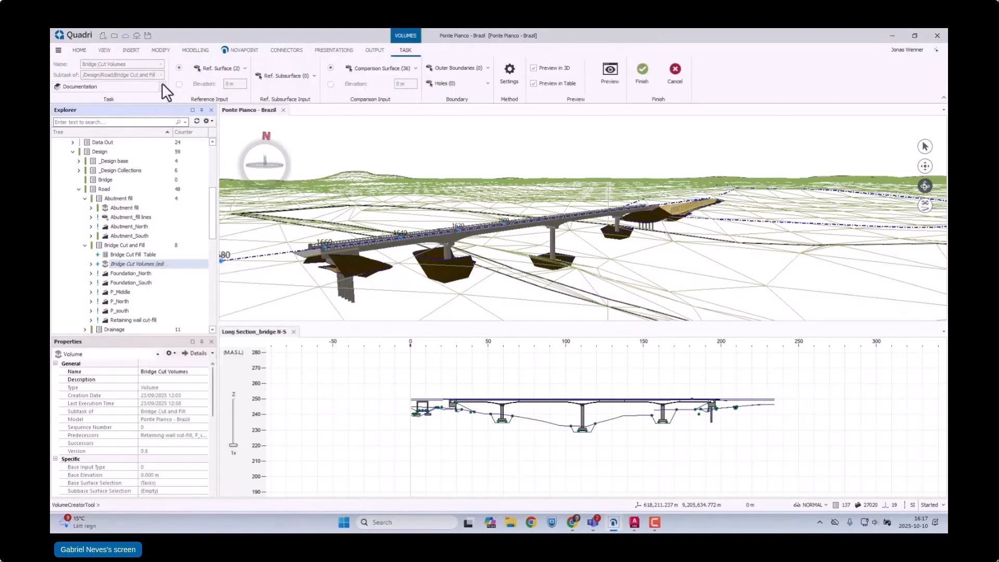
click(643, 72)
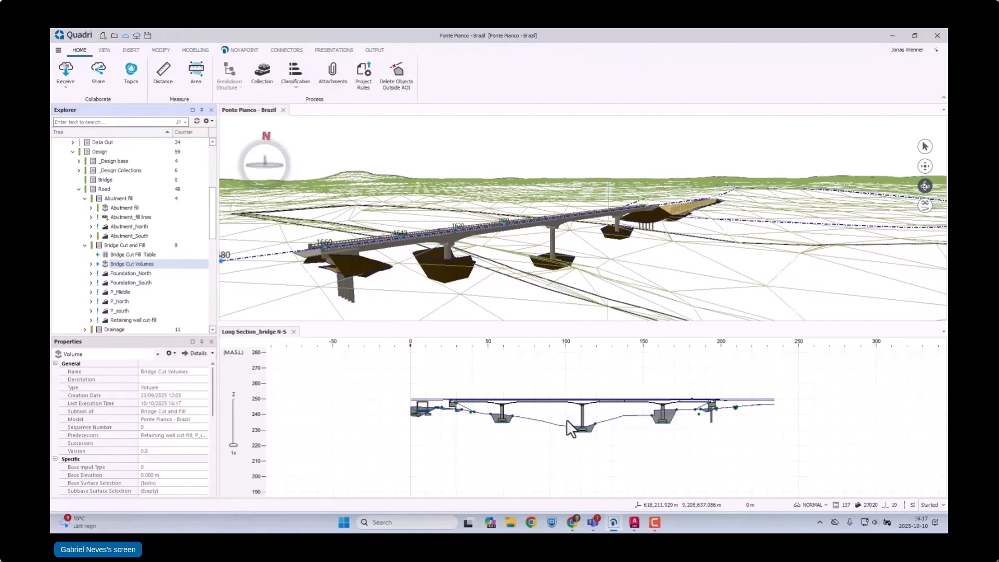
Step: Open the Bridge Cut Fill Table, dock it beside the 3D view, and clear the selection
click(134, 254)
right_click(134, 254)
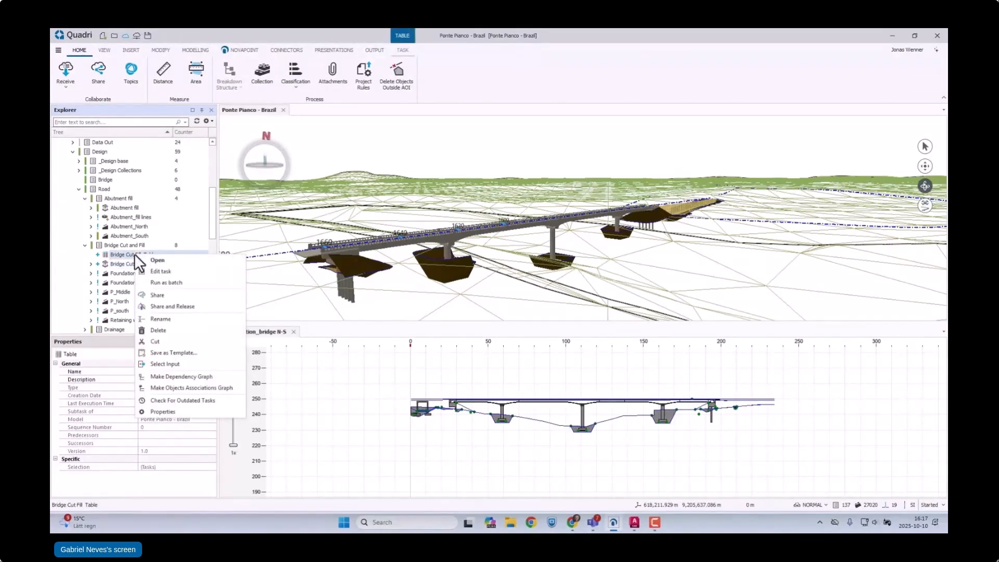
click(153, 260)
drag(308, 107, 603, 214)
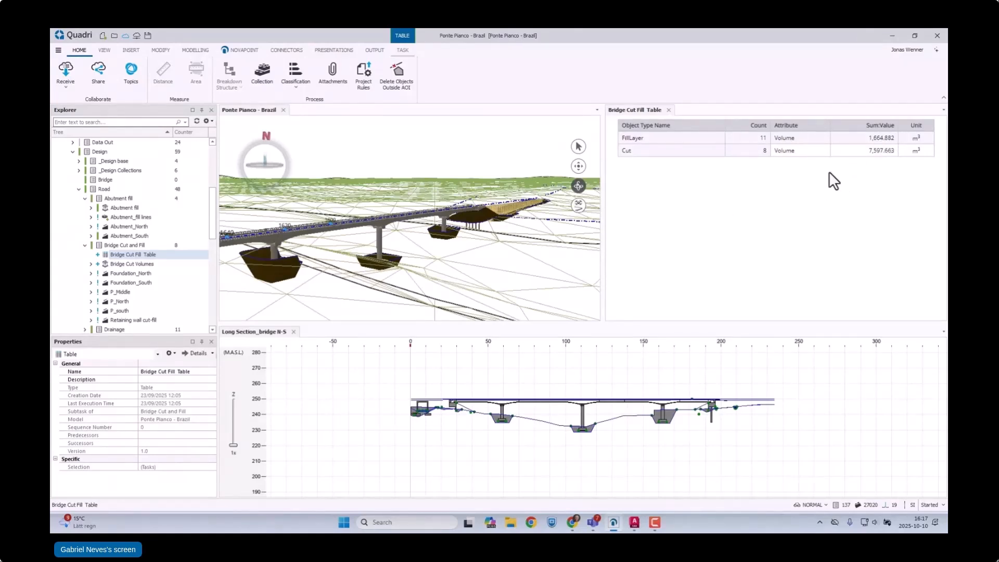
click(704, 186)
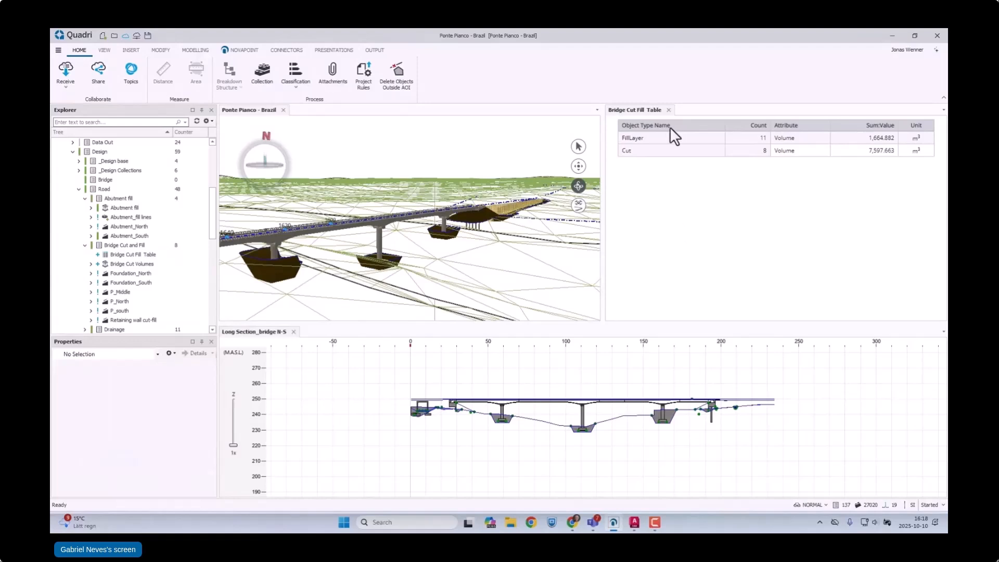
Step: Select the cut around the pier near 165 m in the long section and expand its solid geometry to read the volume
click(669, 414)
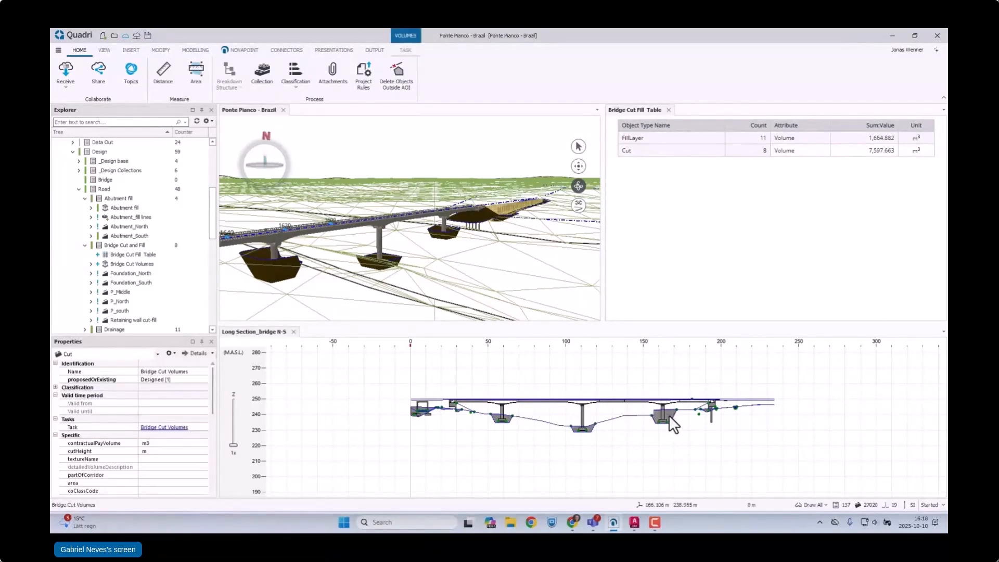
drag(212, 373, 215, 457)
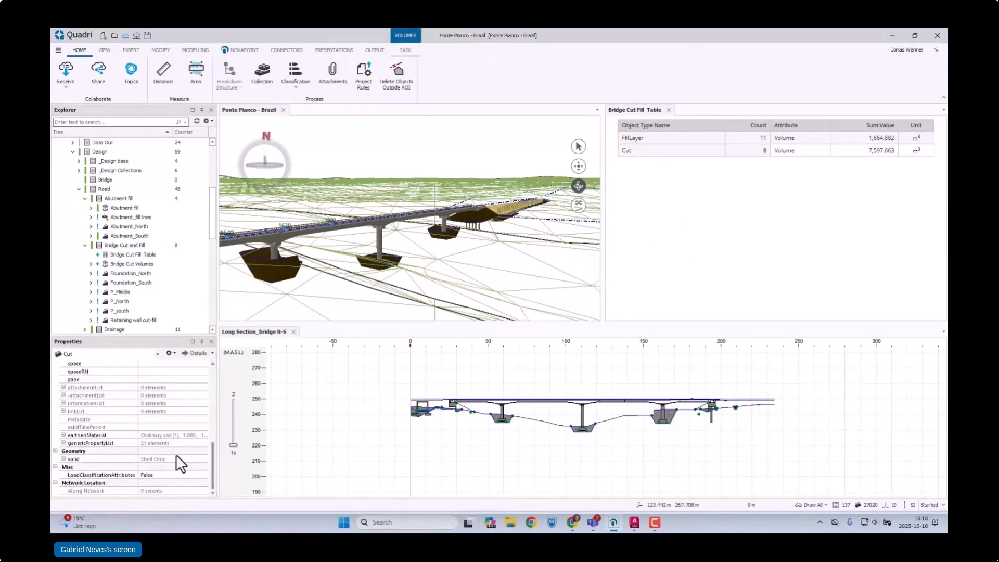
click(63, 459)
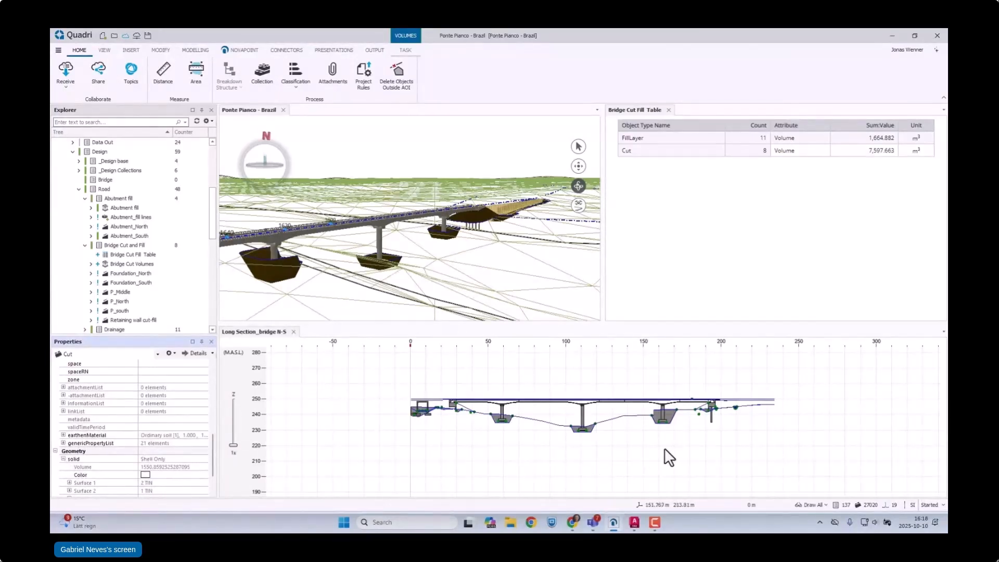
Step: Inspect the solid volumes of the underpass cut and the cut around the pier nearest to it in the long section
scroll(415, 411, up, 5)
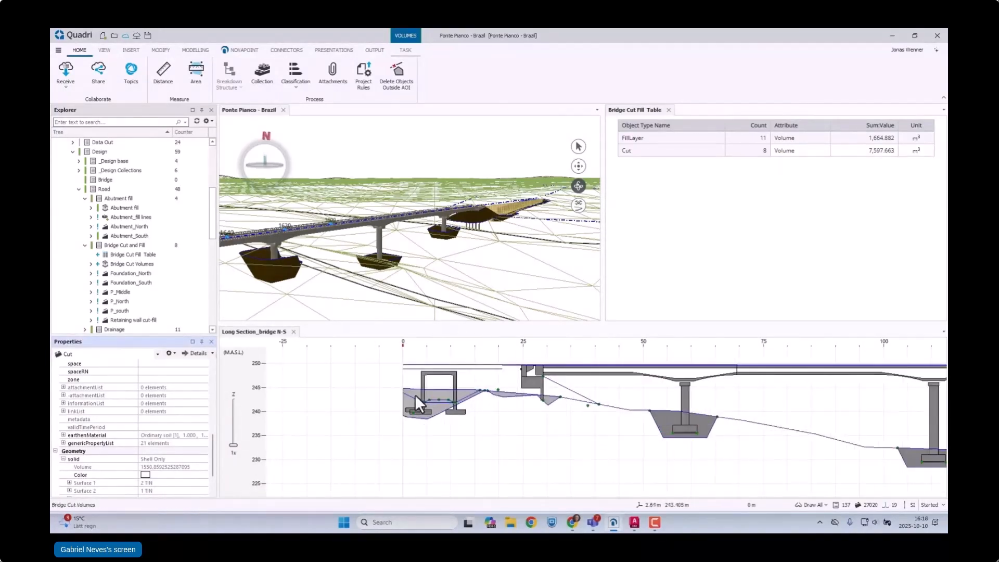
click(414, 394)
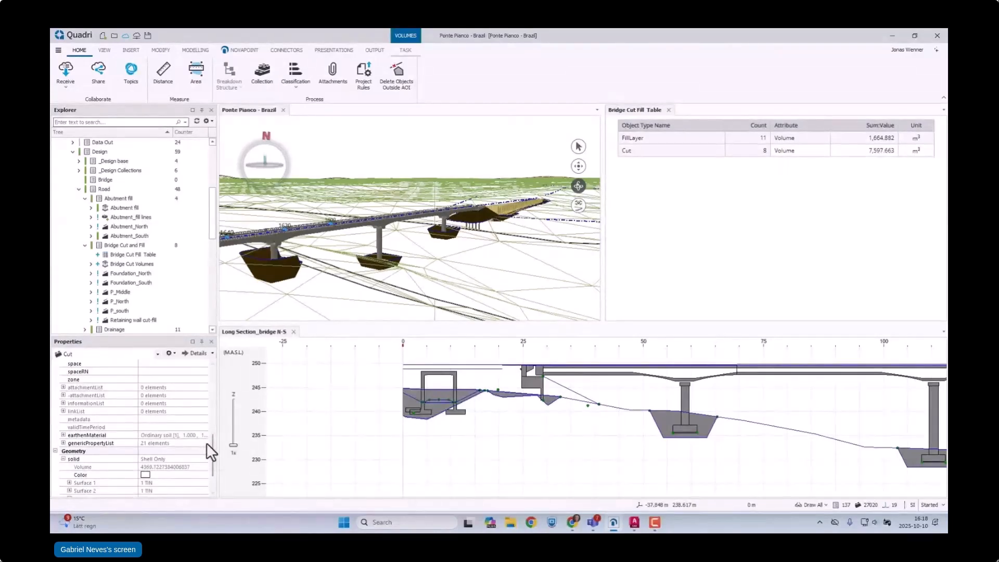
click(661, 419)
scroll(471, 405, down, 3)
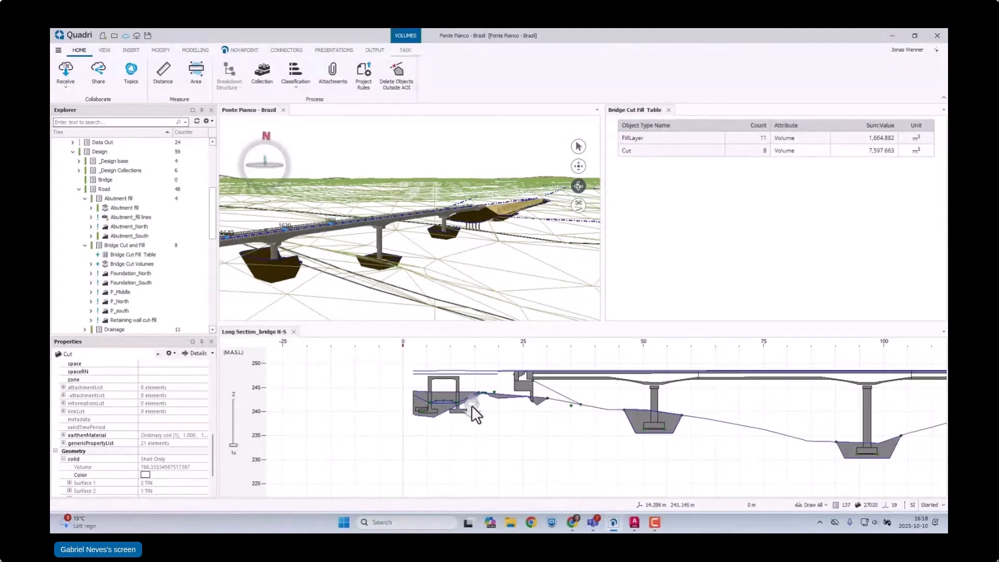
scroll(676, 424, up, 3)
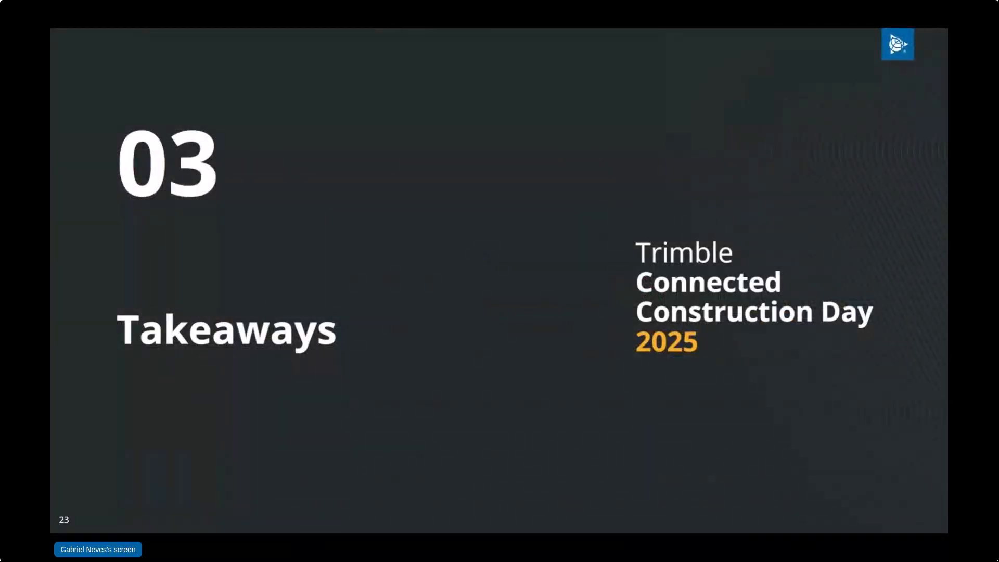
key(Right)
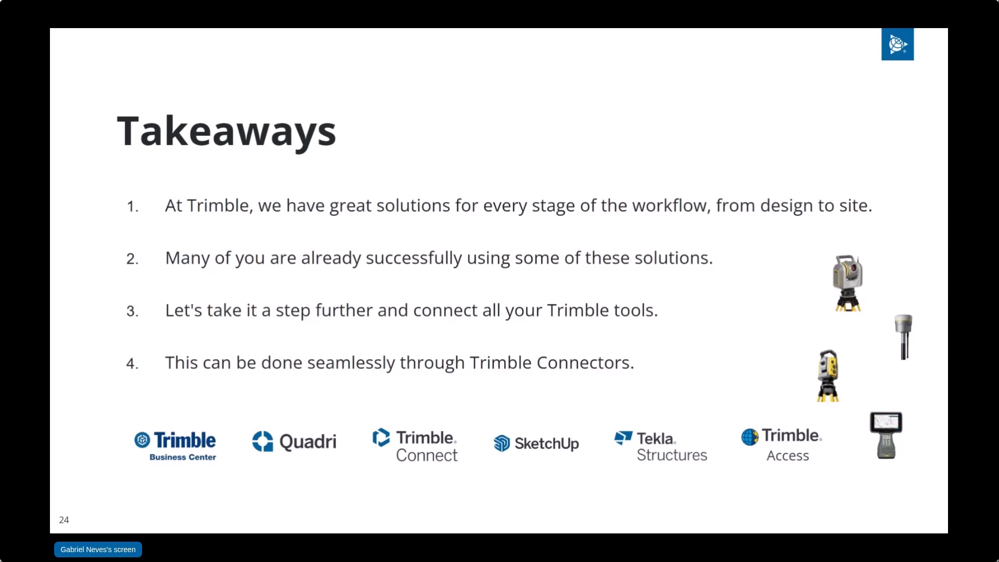